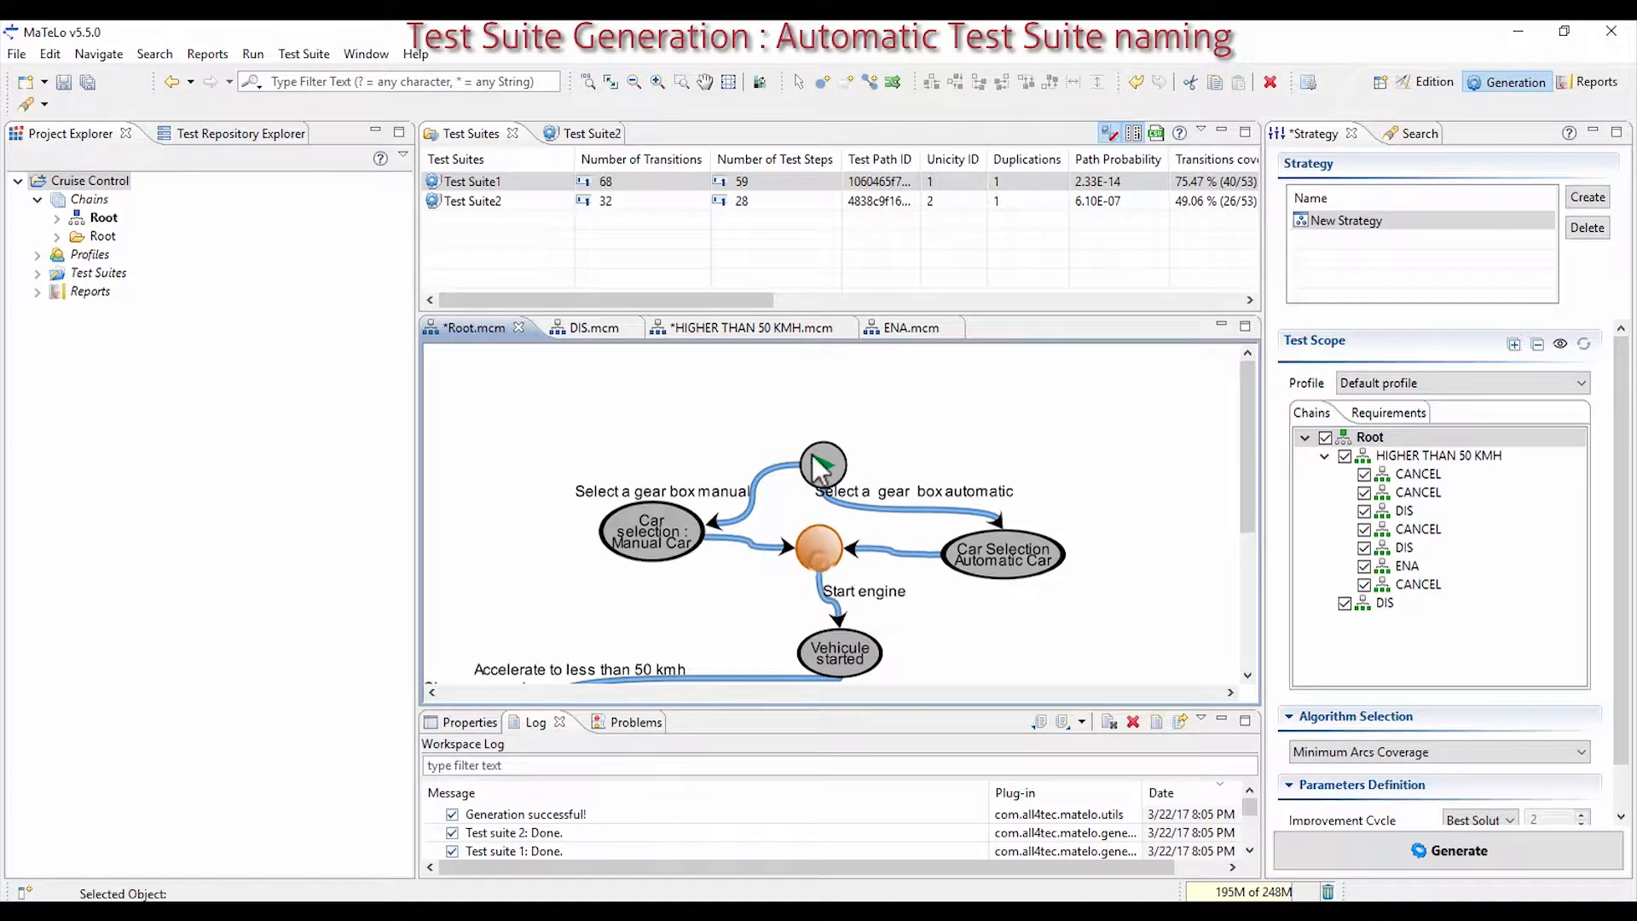
# - Reposition the manual car and automatic car selection states in the Root diagram to tidy the layout
pyautogui.moveTo(693, 536); pyautogui.dragTo(685, 549)
pyautogui.click(1001, 552)
pyautogui.moveTo(1001, 547); pyautogui.dragTo(996, 535)
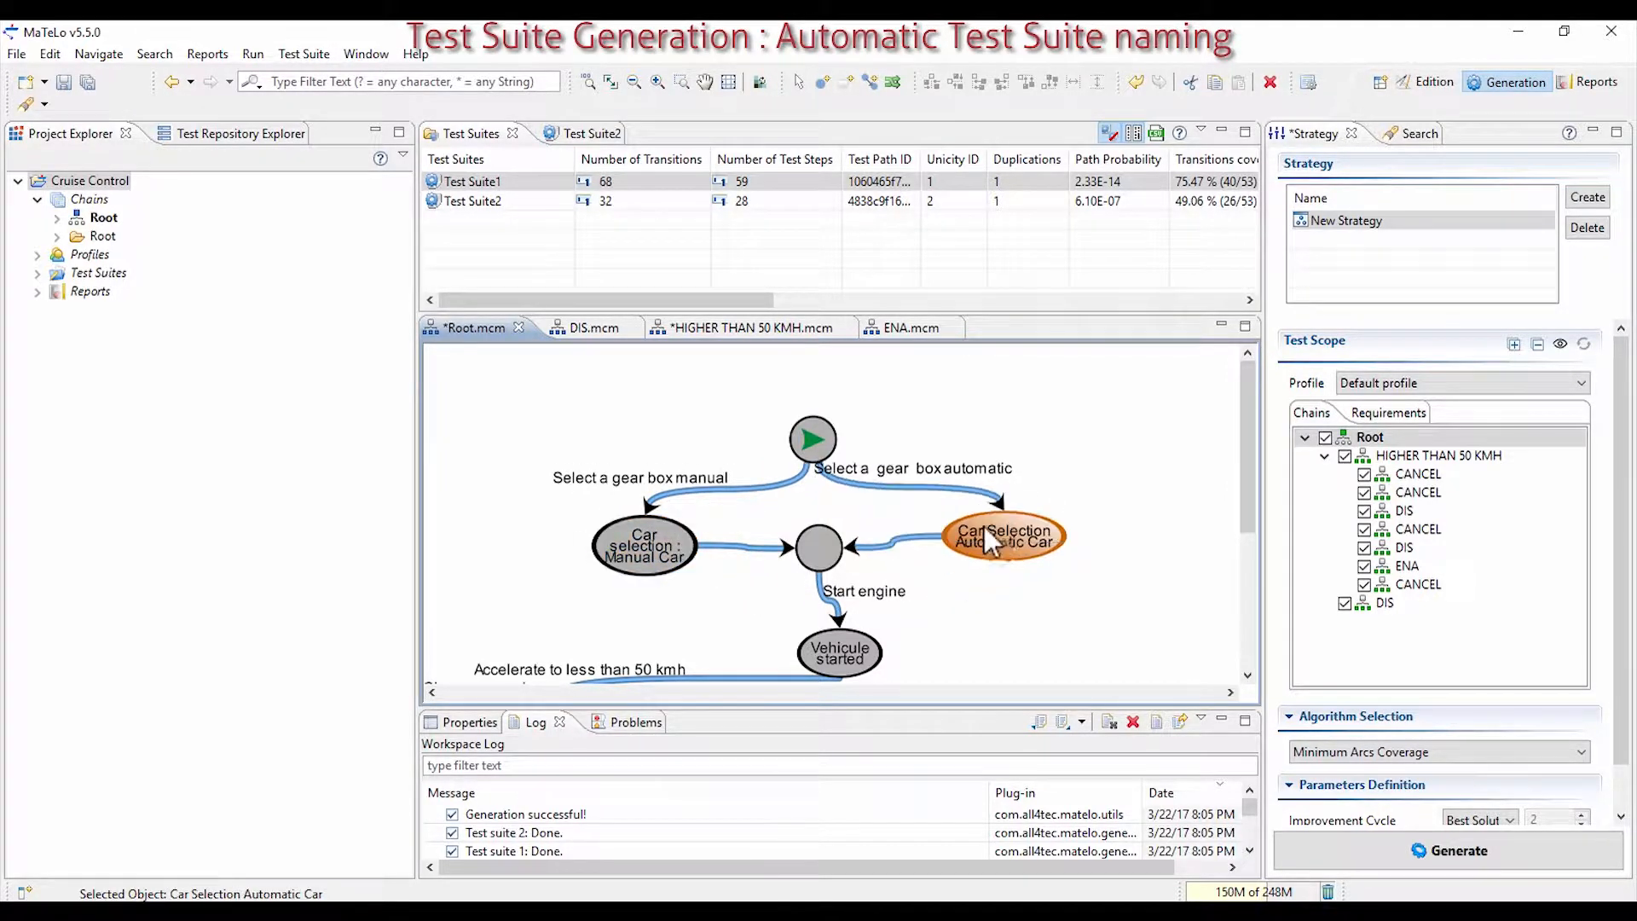
# - Switch to the Edition perspective and show the Attributes view
pyautogui.click(503, 174)
pyautogui.click(1417, 83)
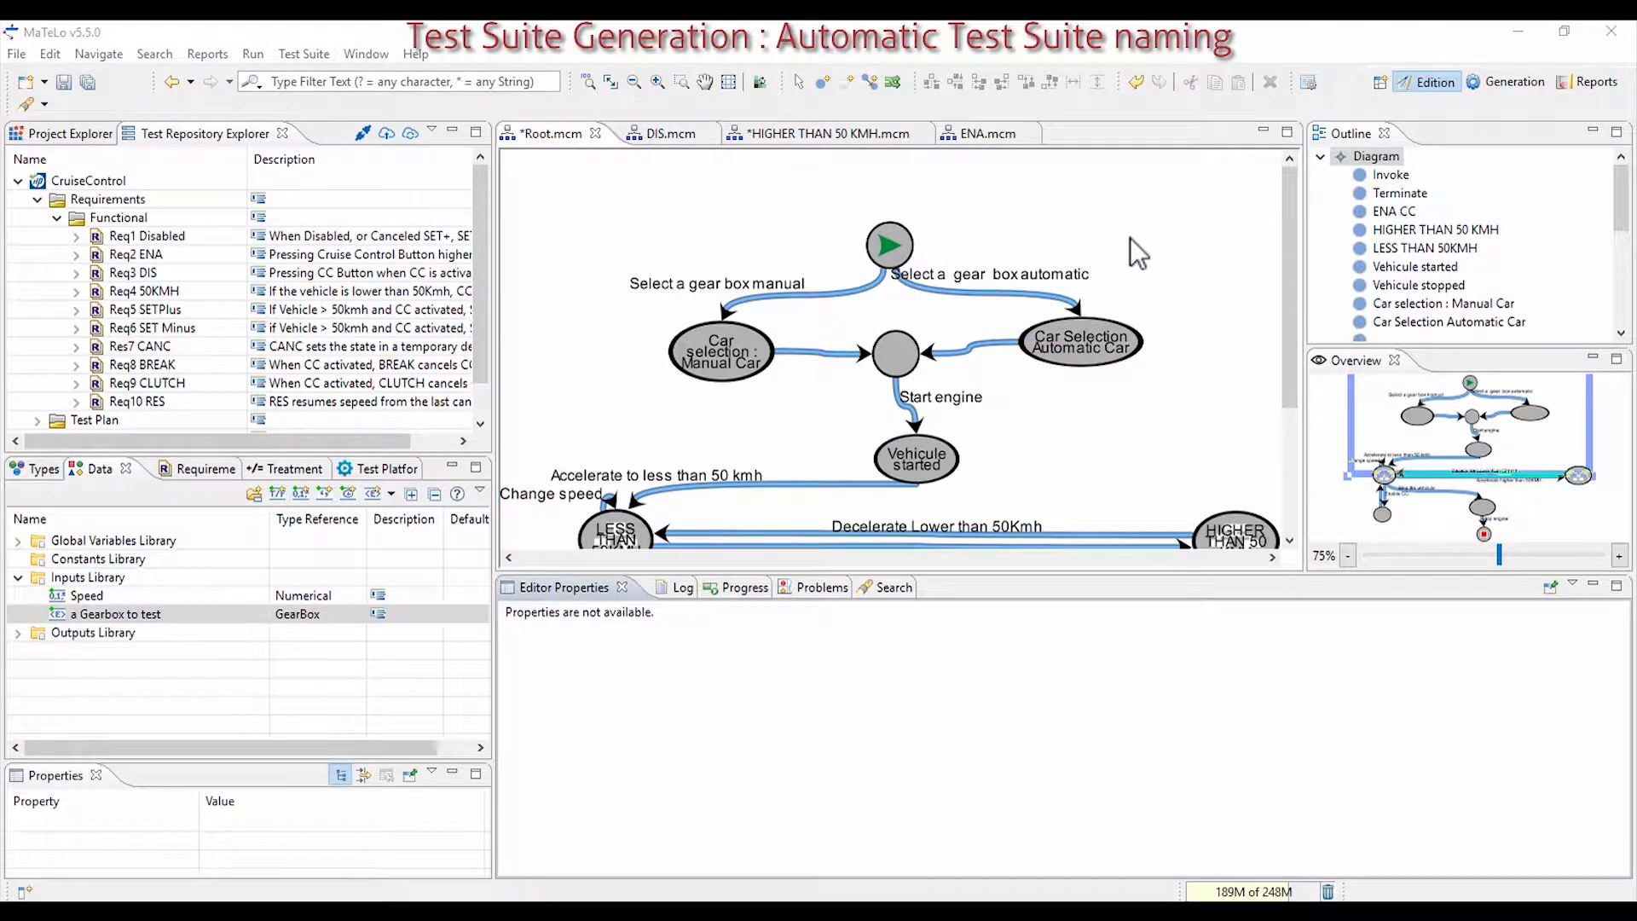
pyautogui.click(22, 893)
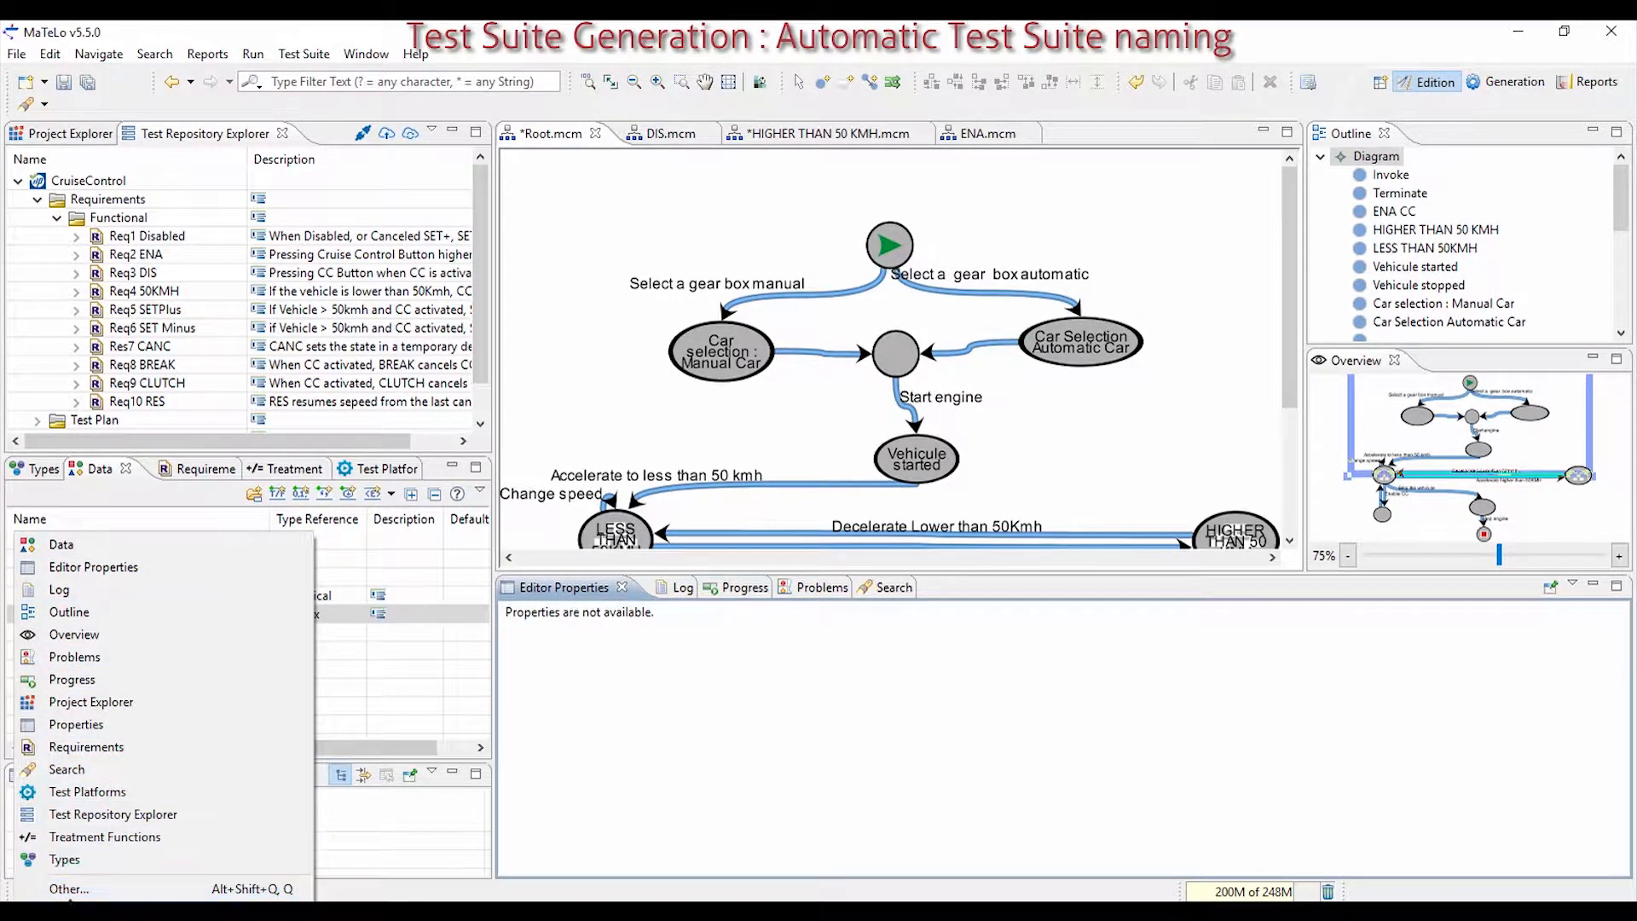
pyautogui.click(80, 890)
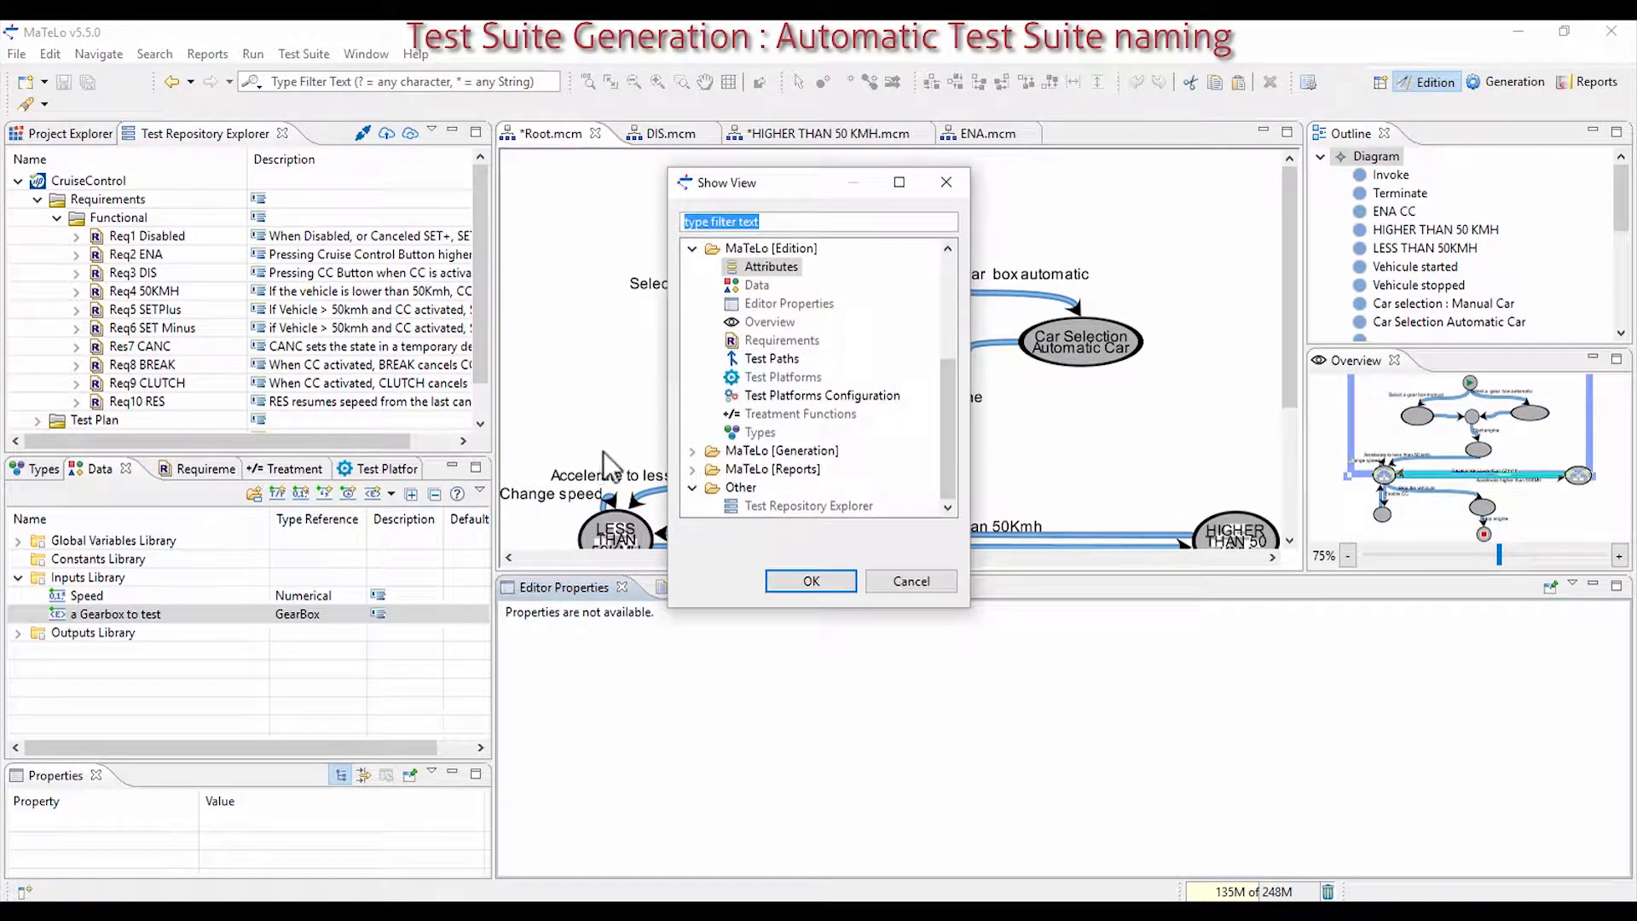
pyautogui.click(775, 270)
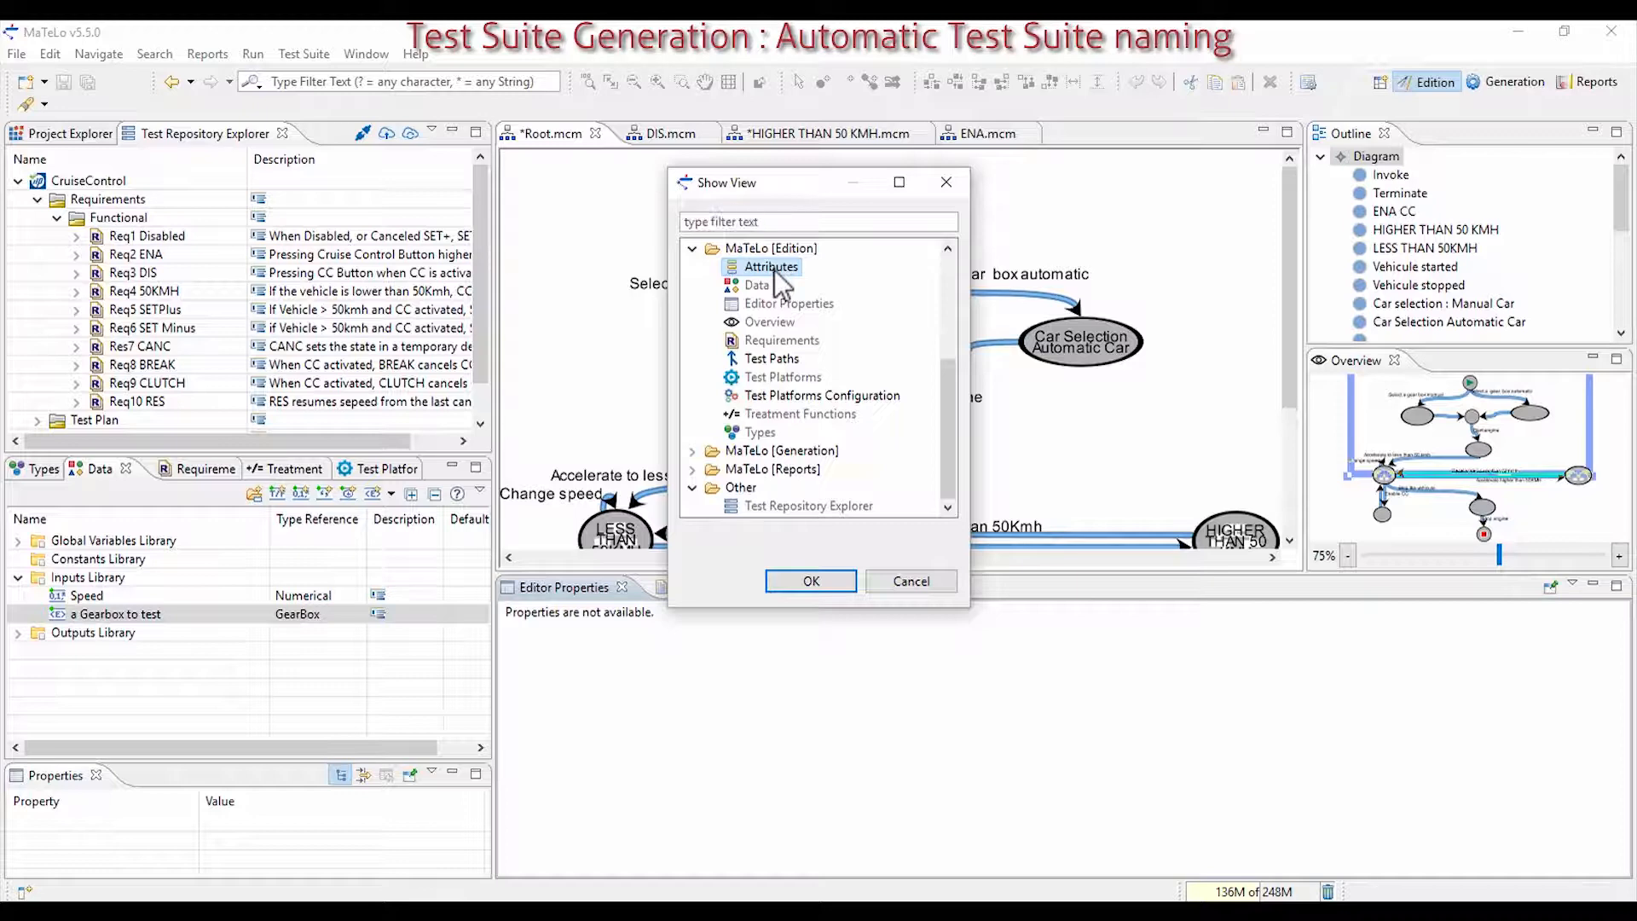
pyautogui.click(811, 583)
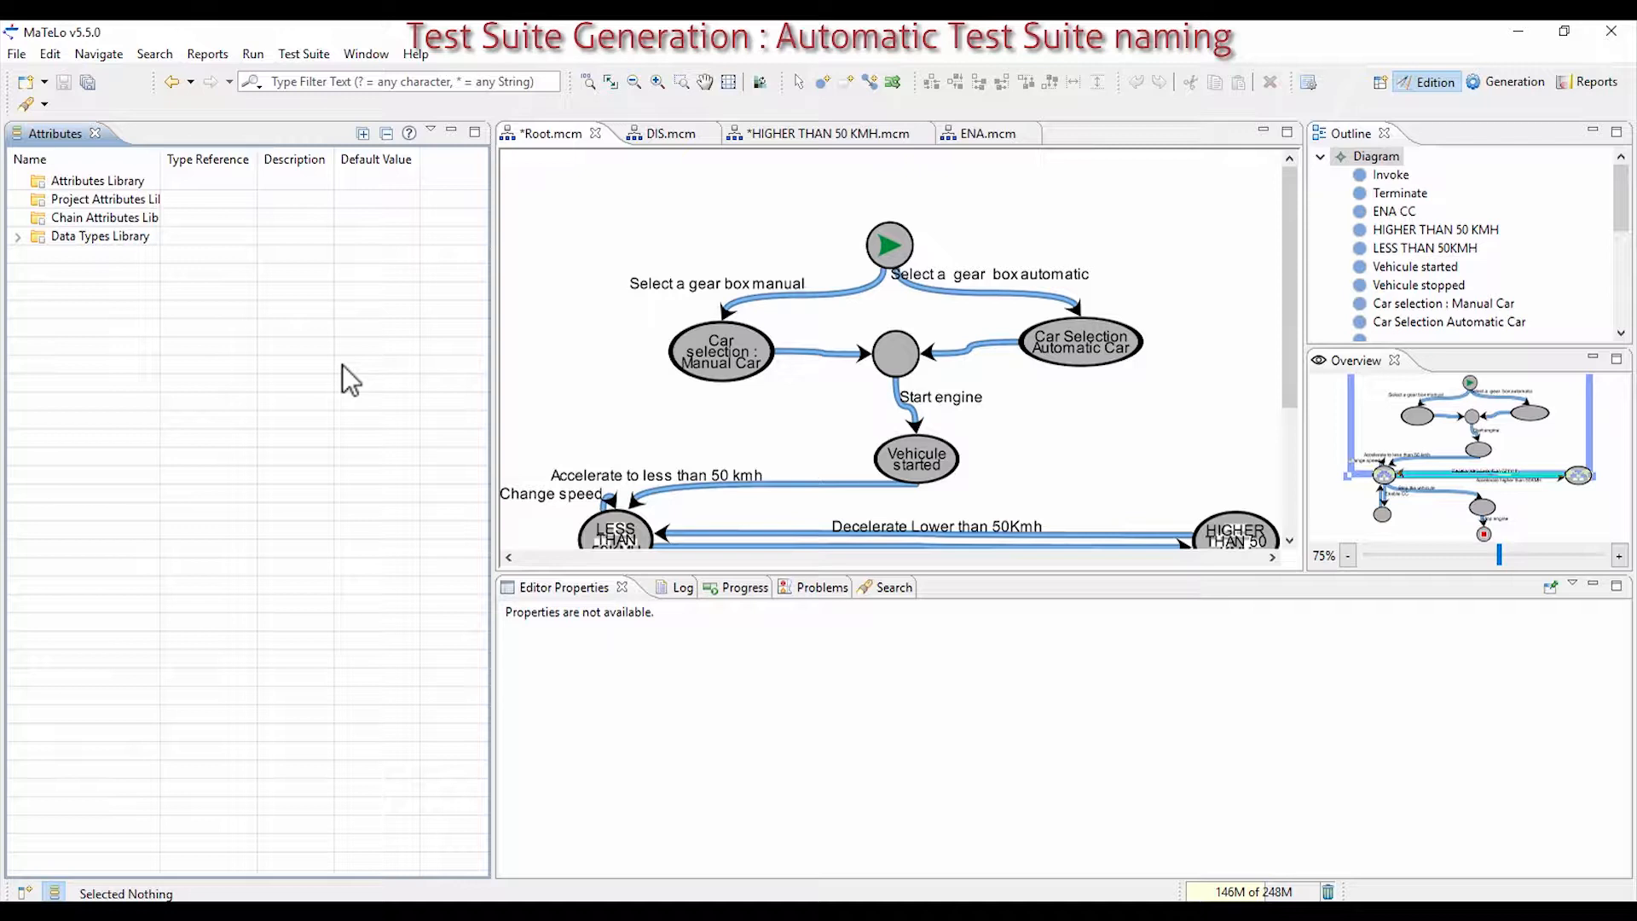
# - Start a new attribute in the Attributes Library named TestSuiteName0 with the String data type
pyautogui.rightClick(86, 176)
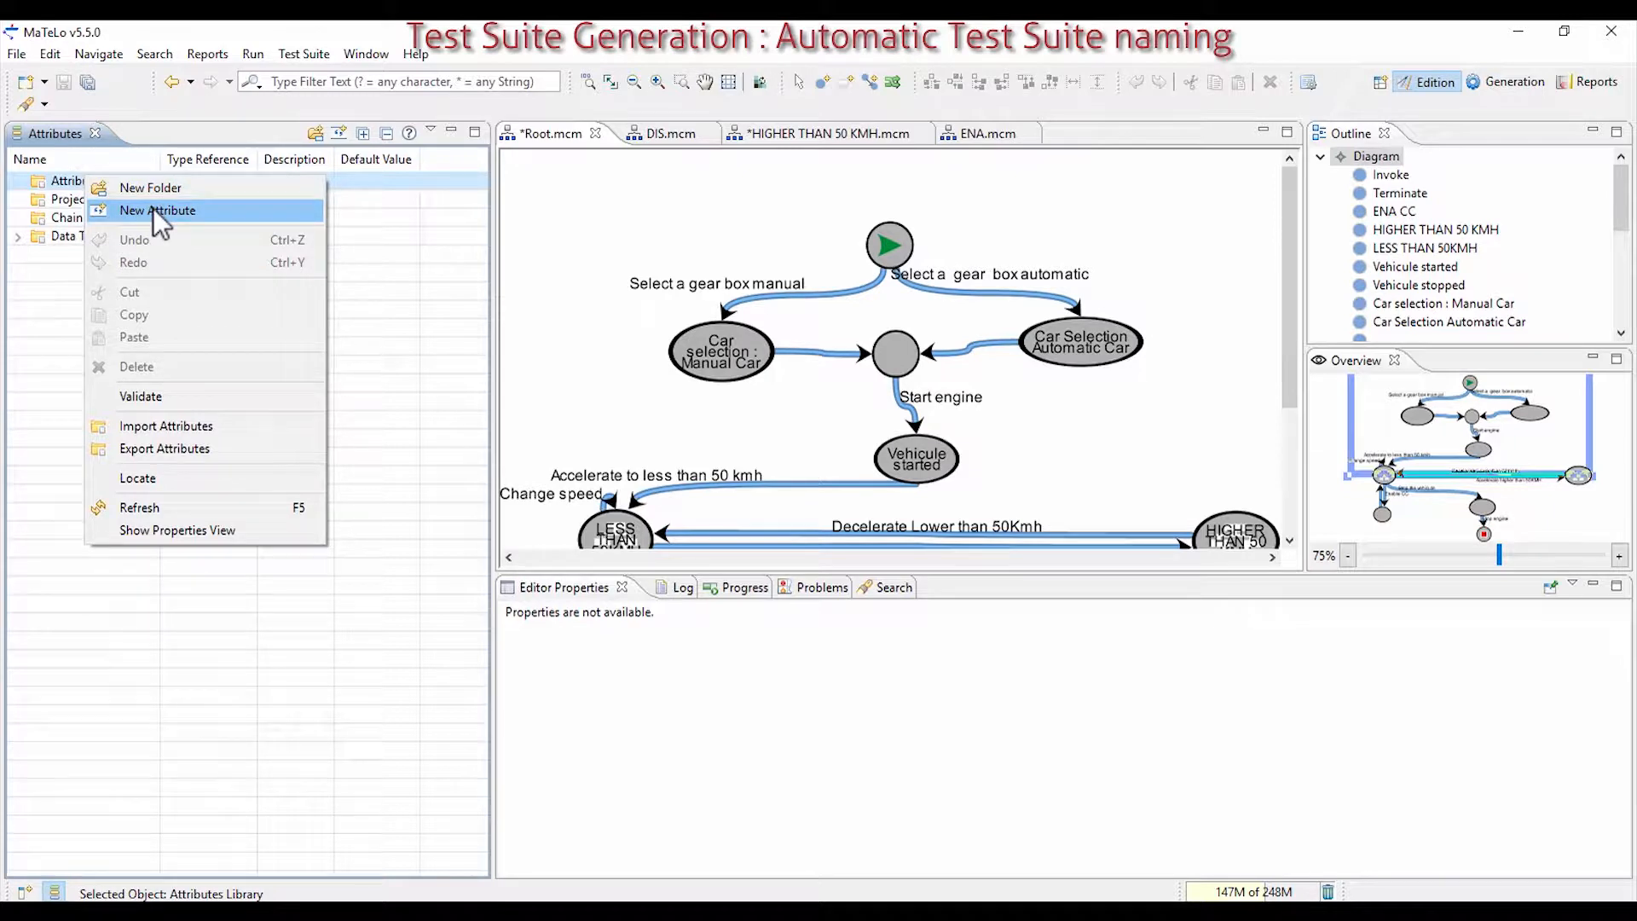
pyautogui.click(154, 210)
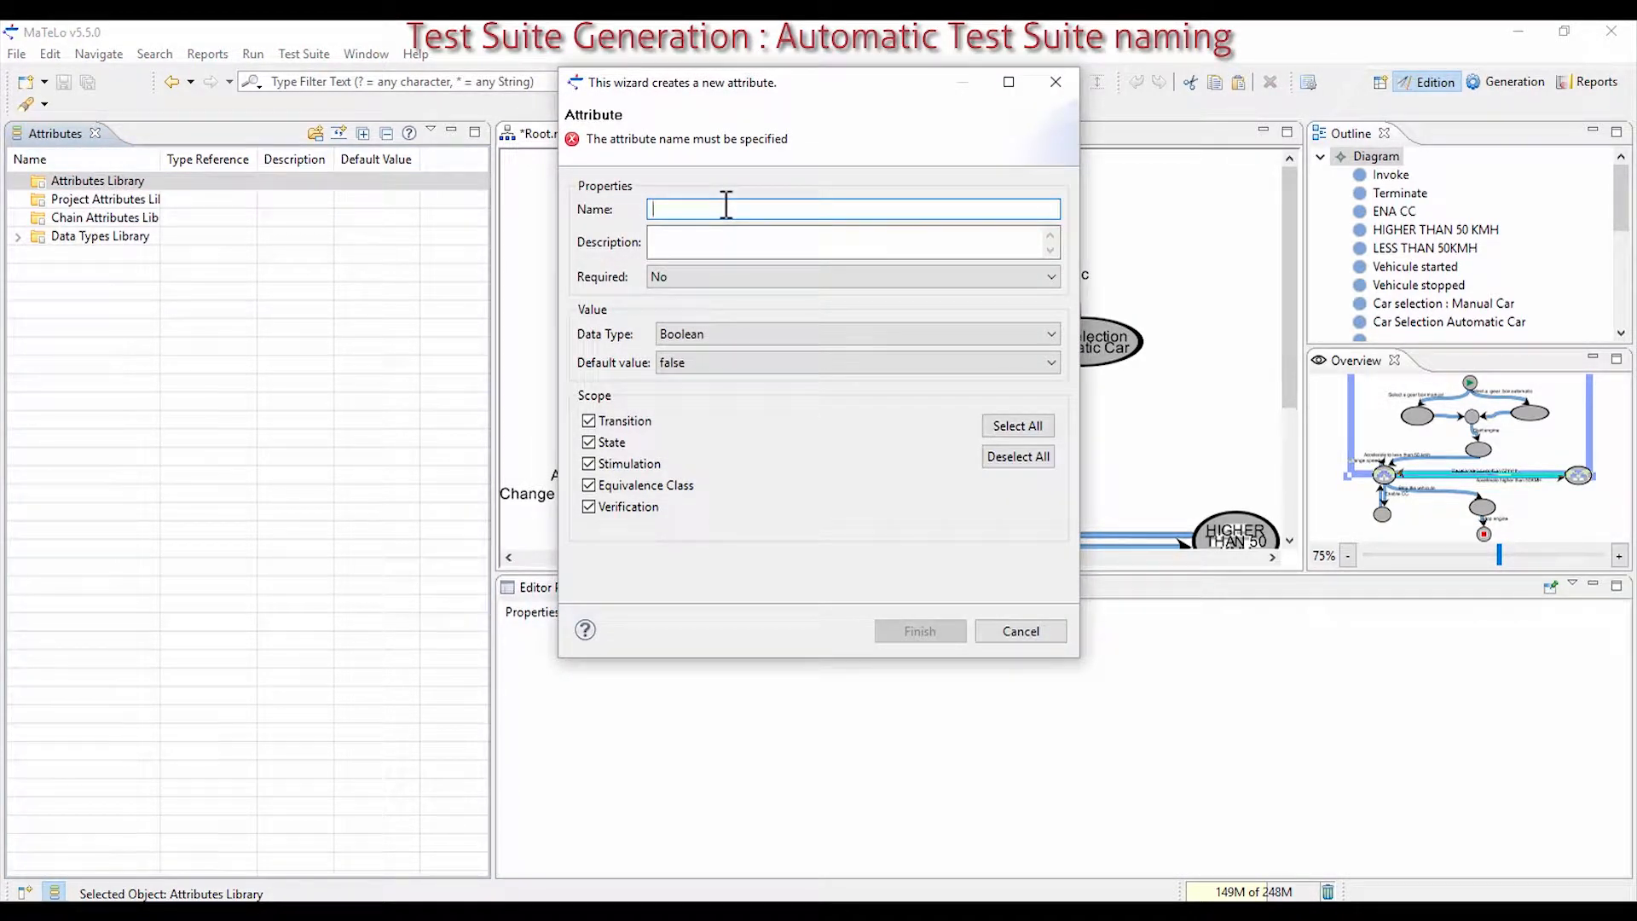
pyautogui.write('TestSuite')
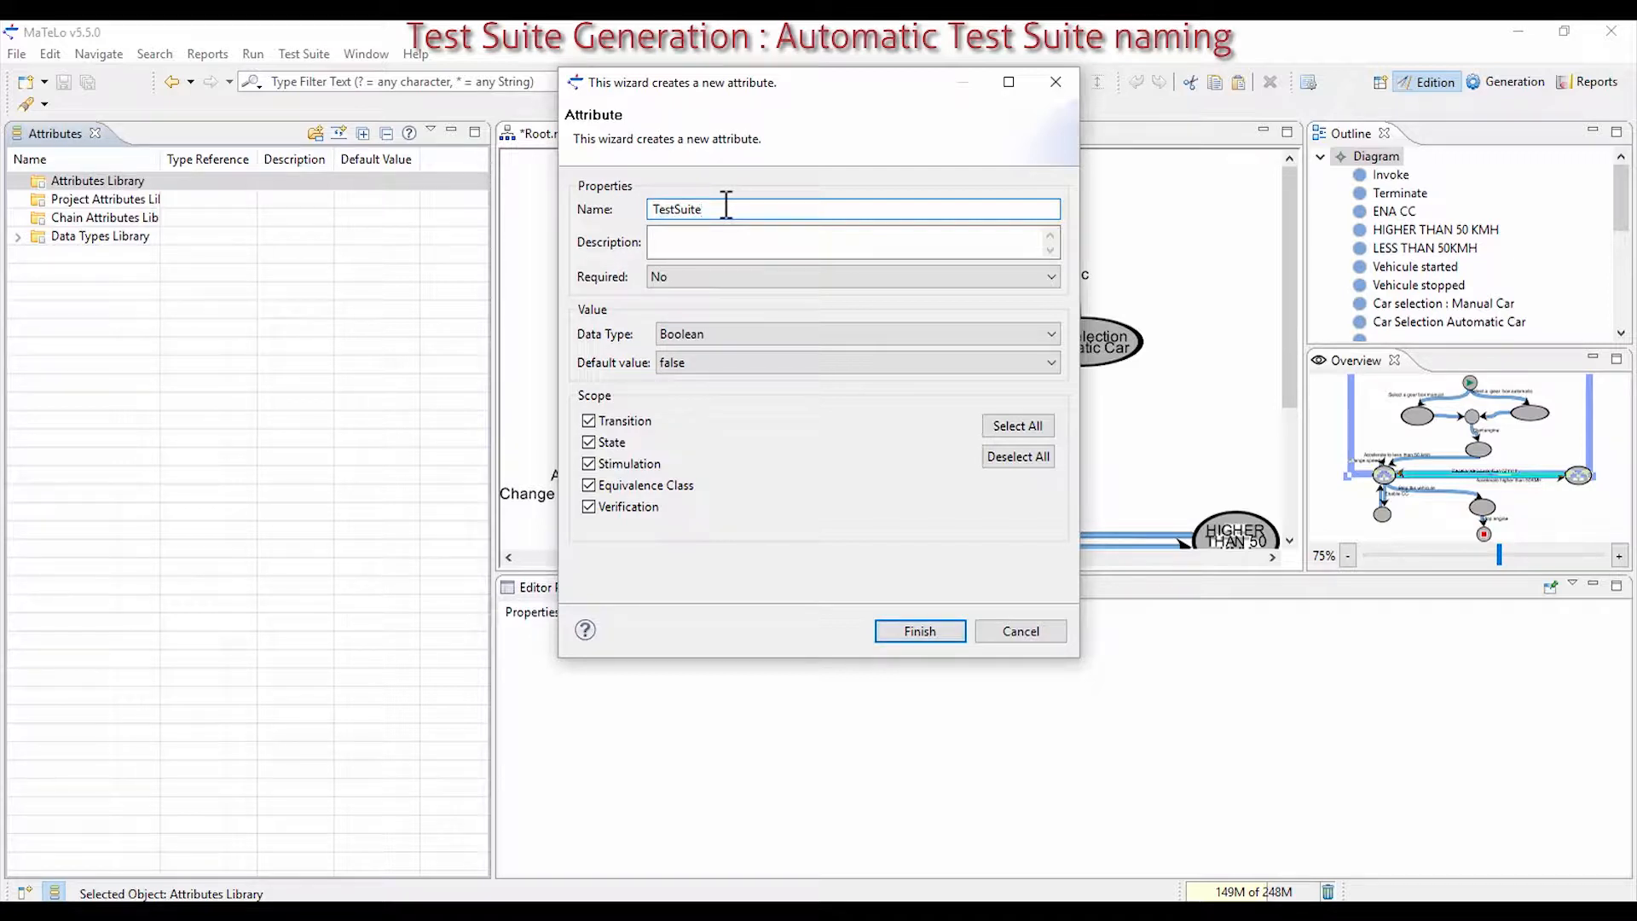
pyautogui.write('Name')
pyautogui.write('0')
pyautogui.click(756, 235)
pyautogui.click(687, 335)
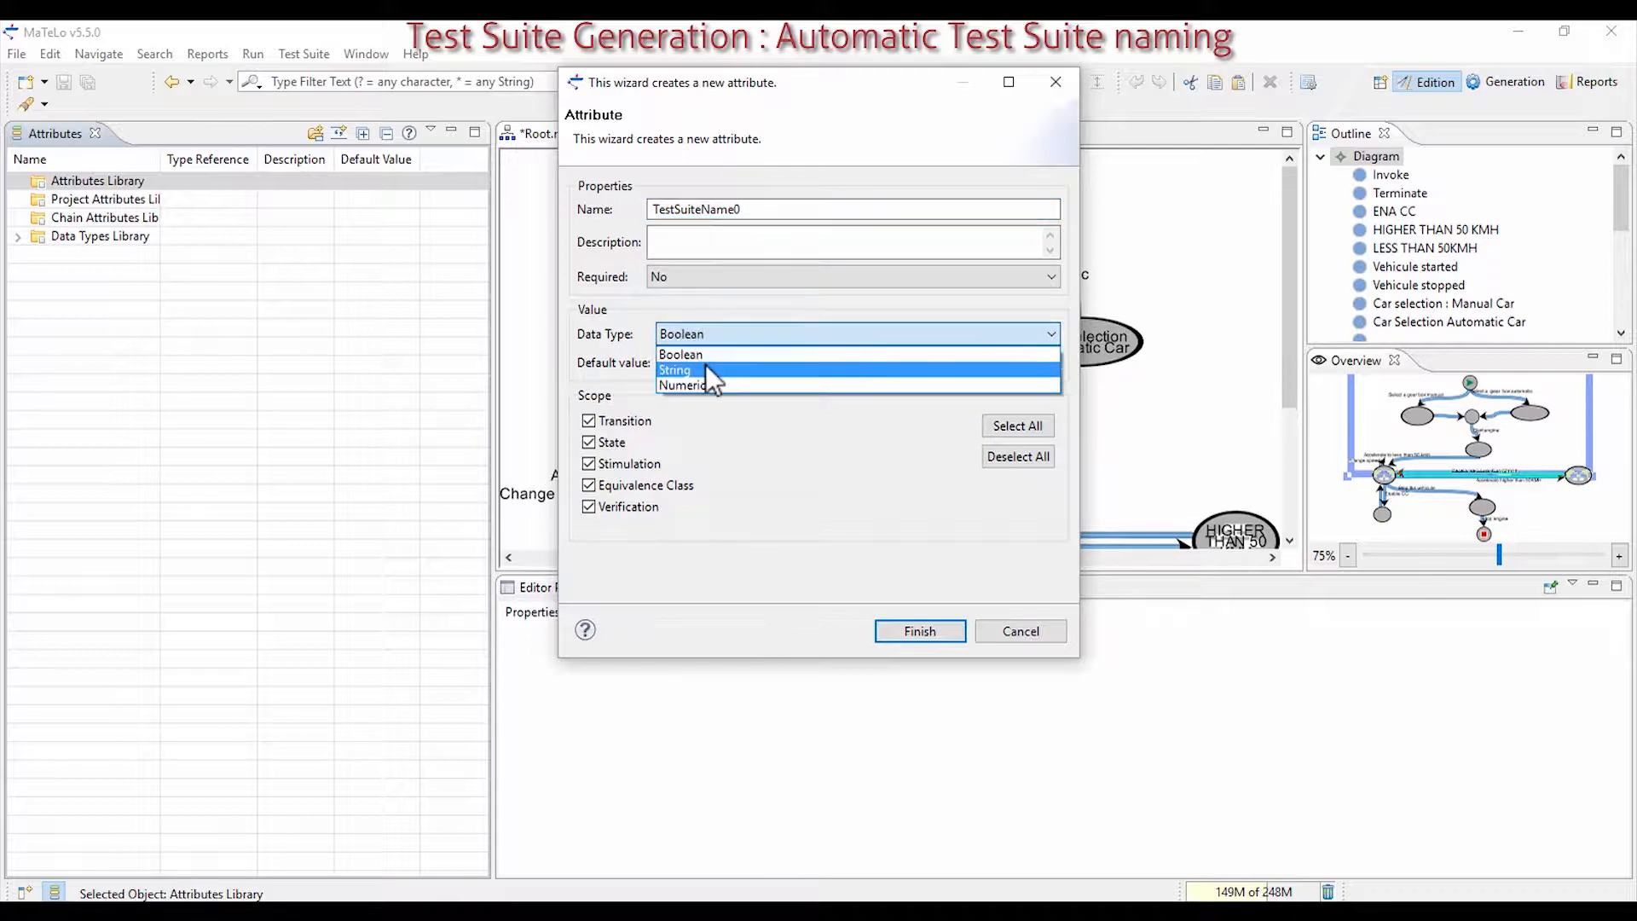
pyautogui.click(705, 366)
# - Limit the attribute's scope to Transition only and finish creating it
pyautogui.click(590, 443)
pyautogui.click(590, 464)
pyautogui.click(589, 485)
pyautogui.click(589, 506)
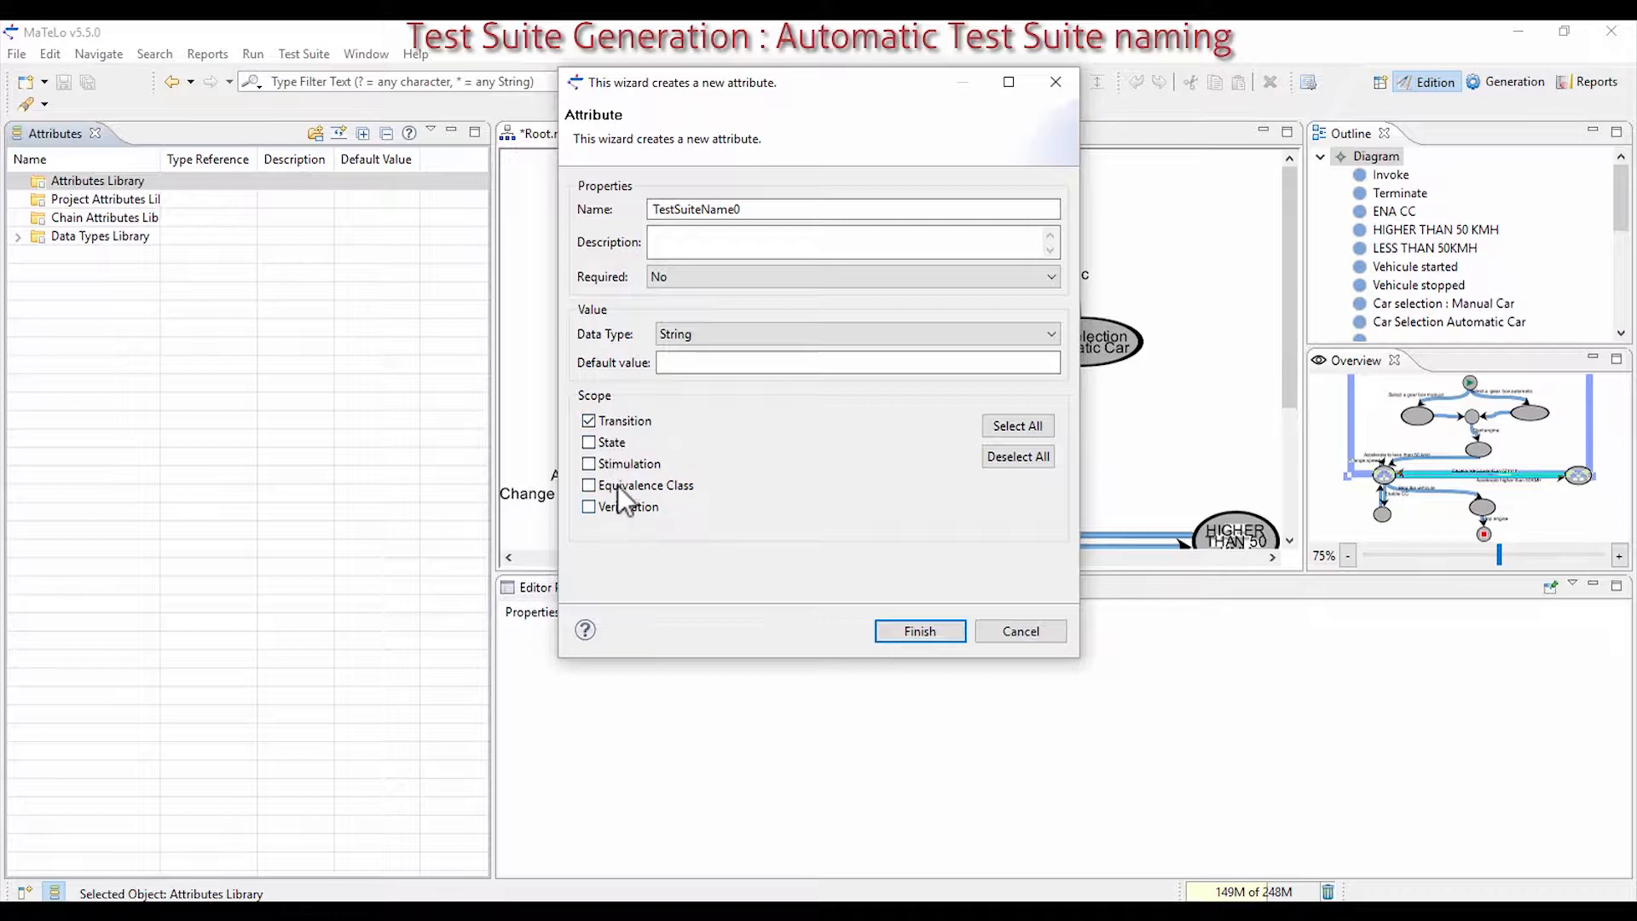
pyautogui.click(888, 629)
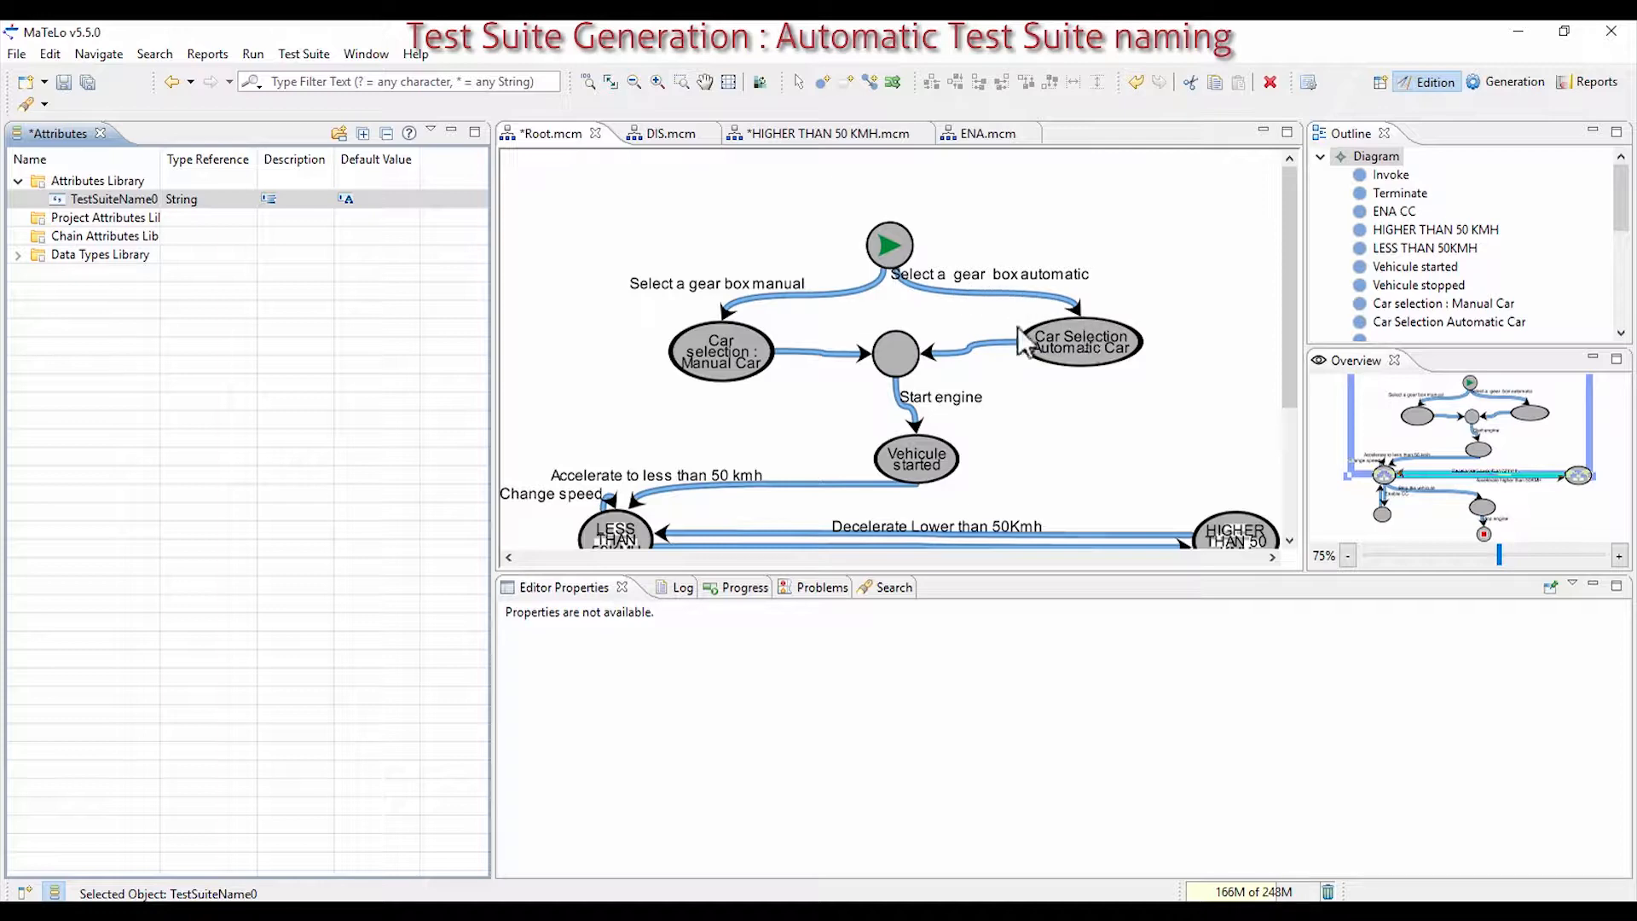
# - Associate the TestSuiteName0 attribute with the "Select a gear box manual" transition
pyautogui.click(817, 295)
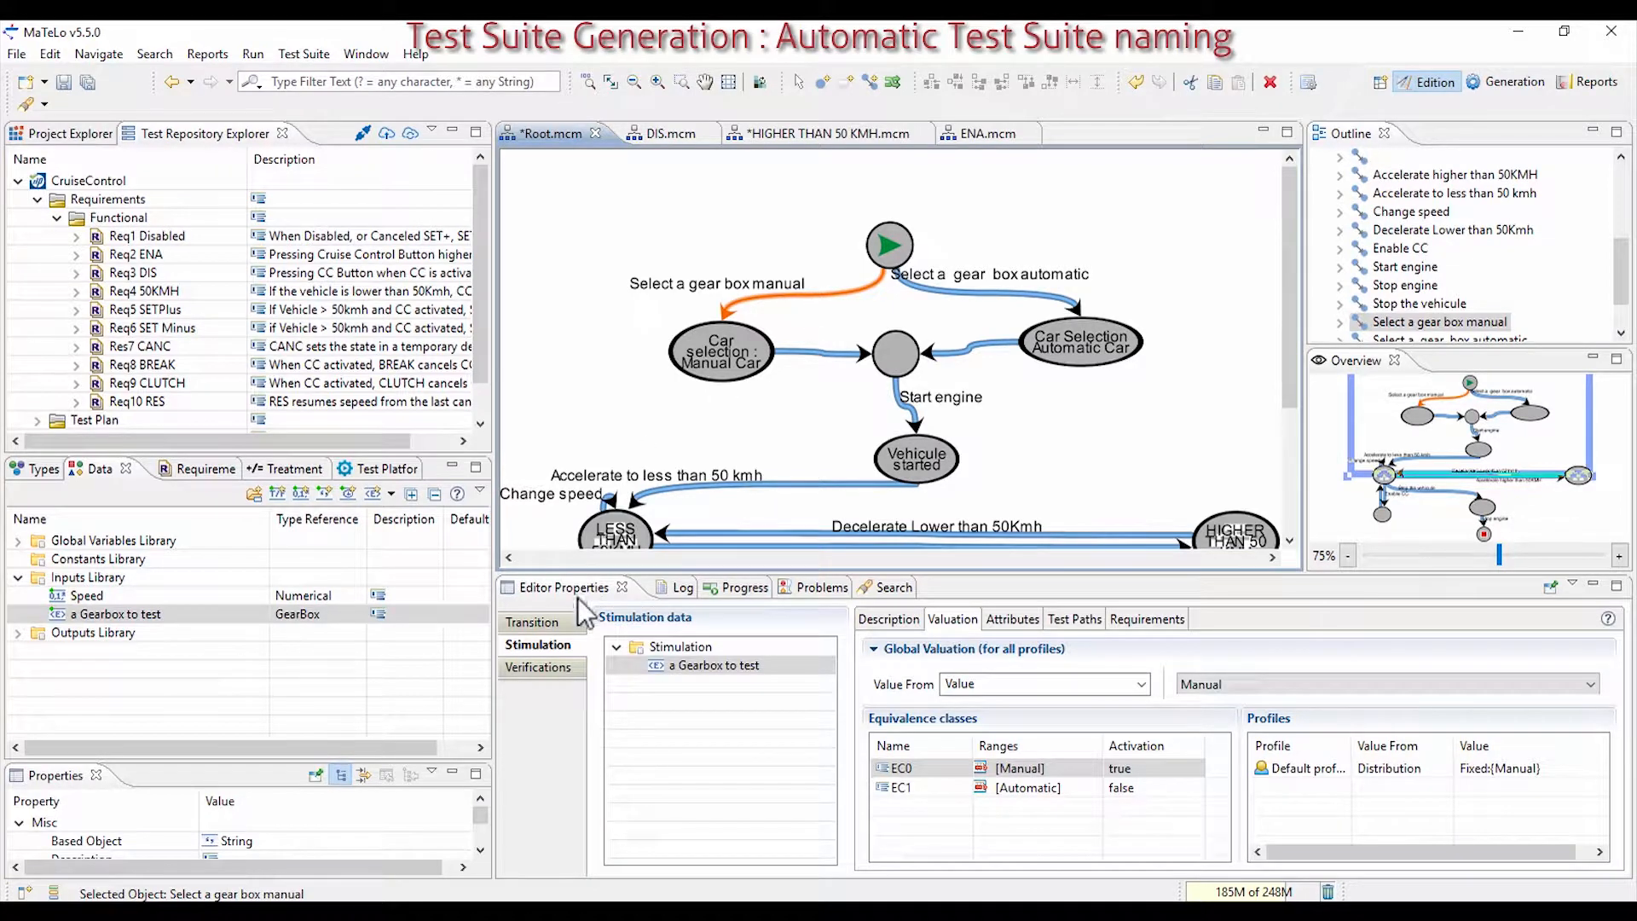
pyautogui.click(555, 619)
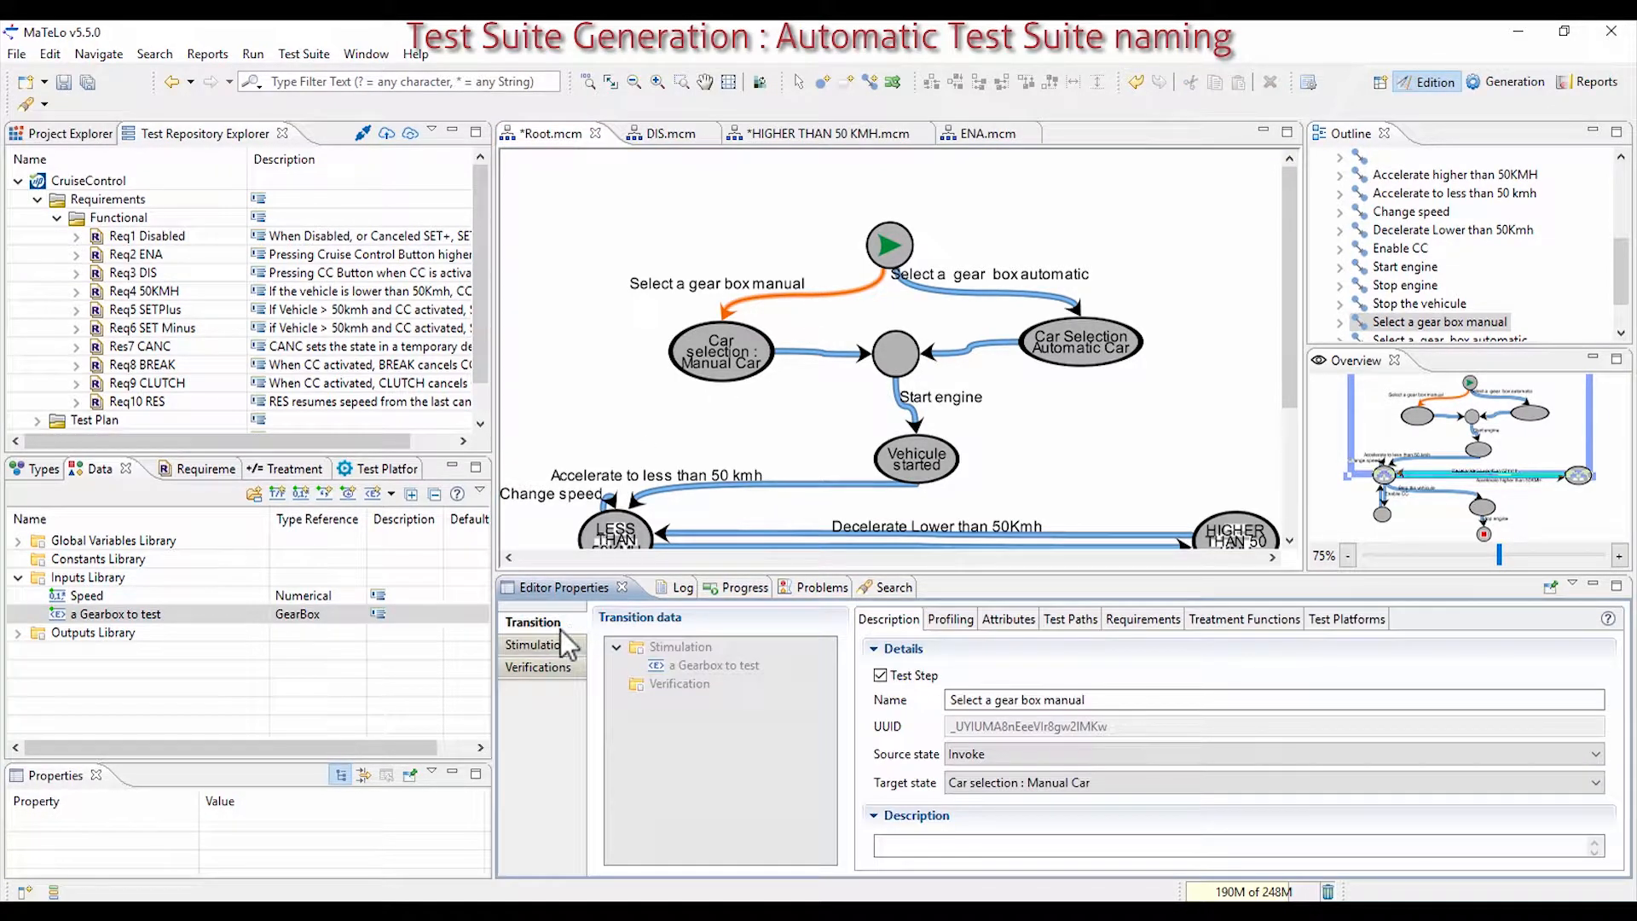
pyautogui.click(1006, 619)
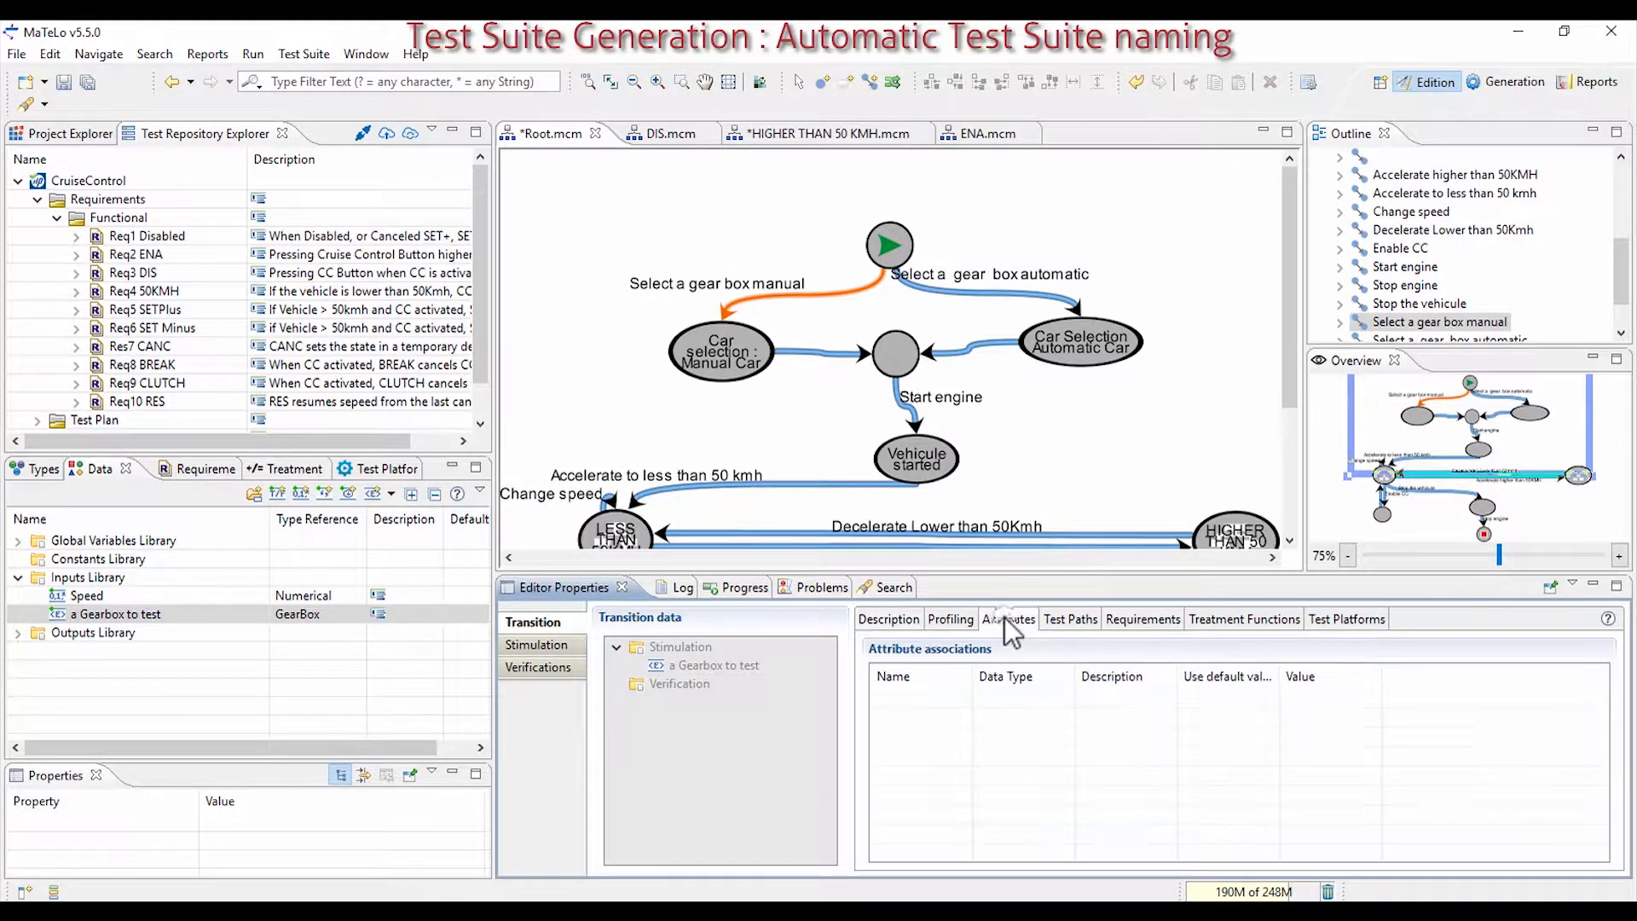
pyautogui.click(55, 890)
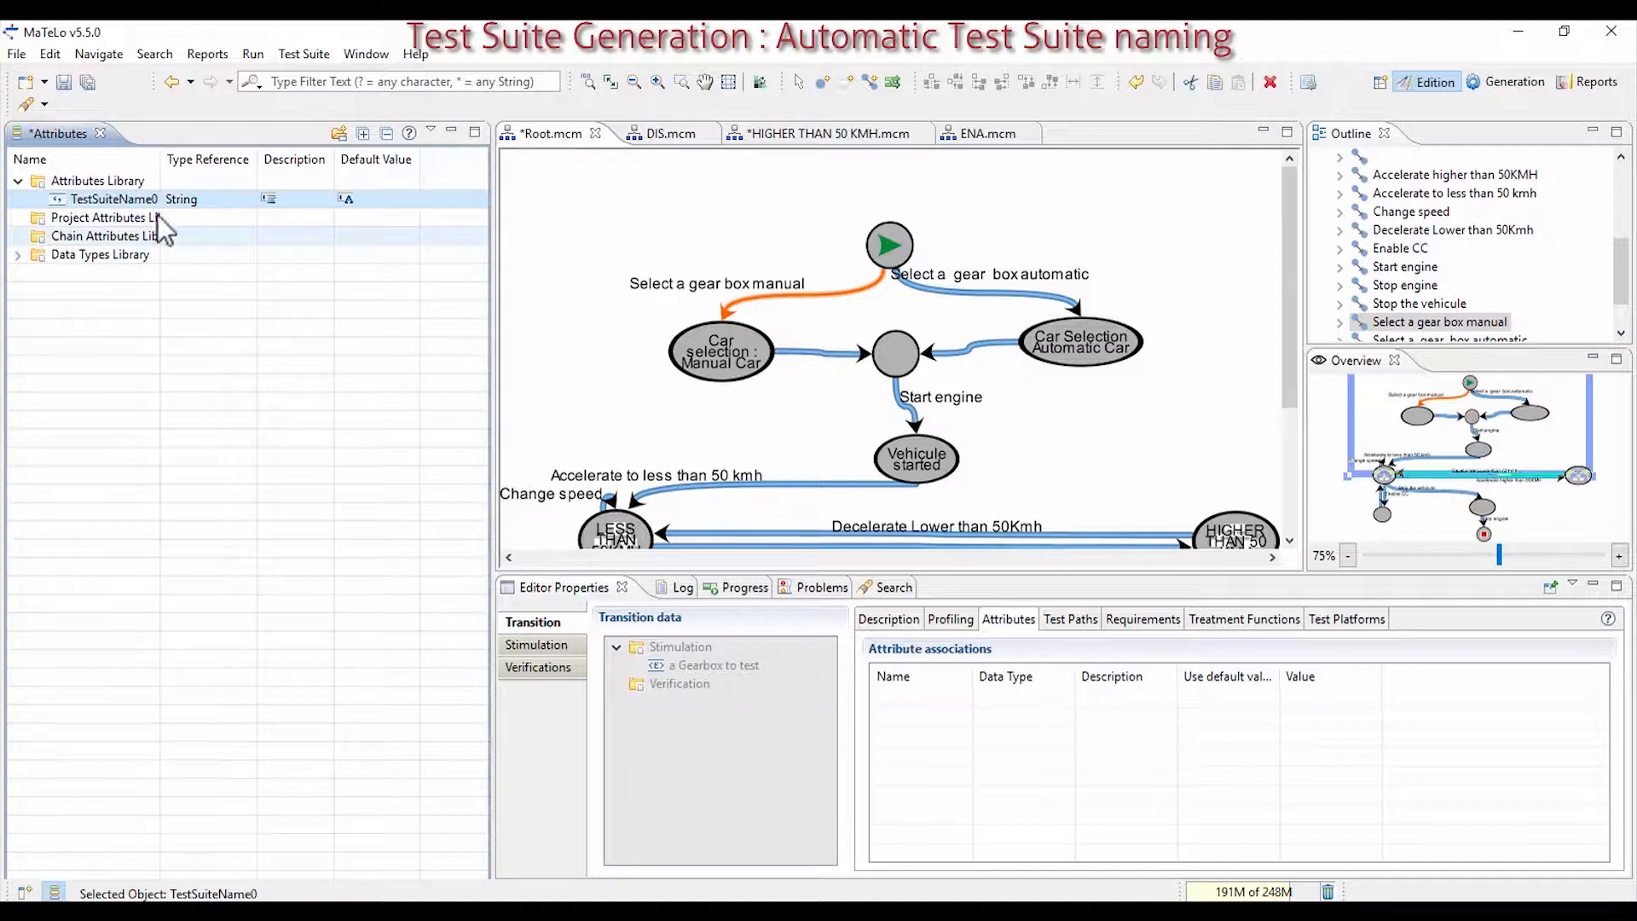
pyautogui.moveTo(125, 198); pyautogui.dragTo(957, 772)
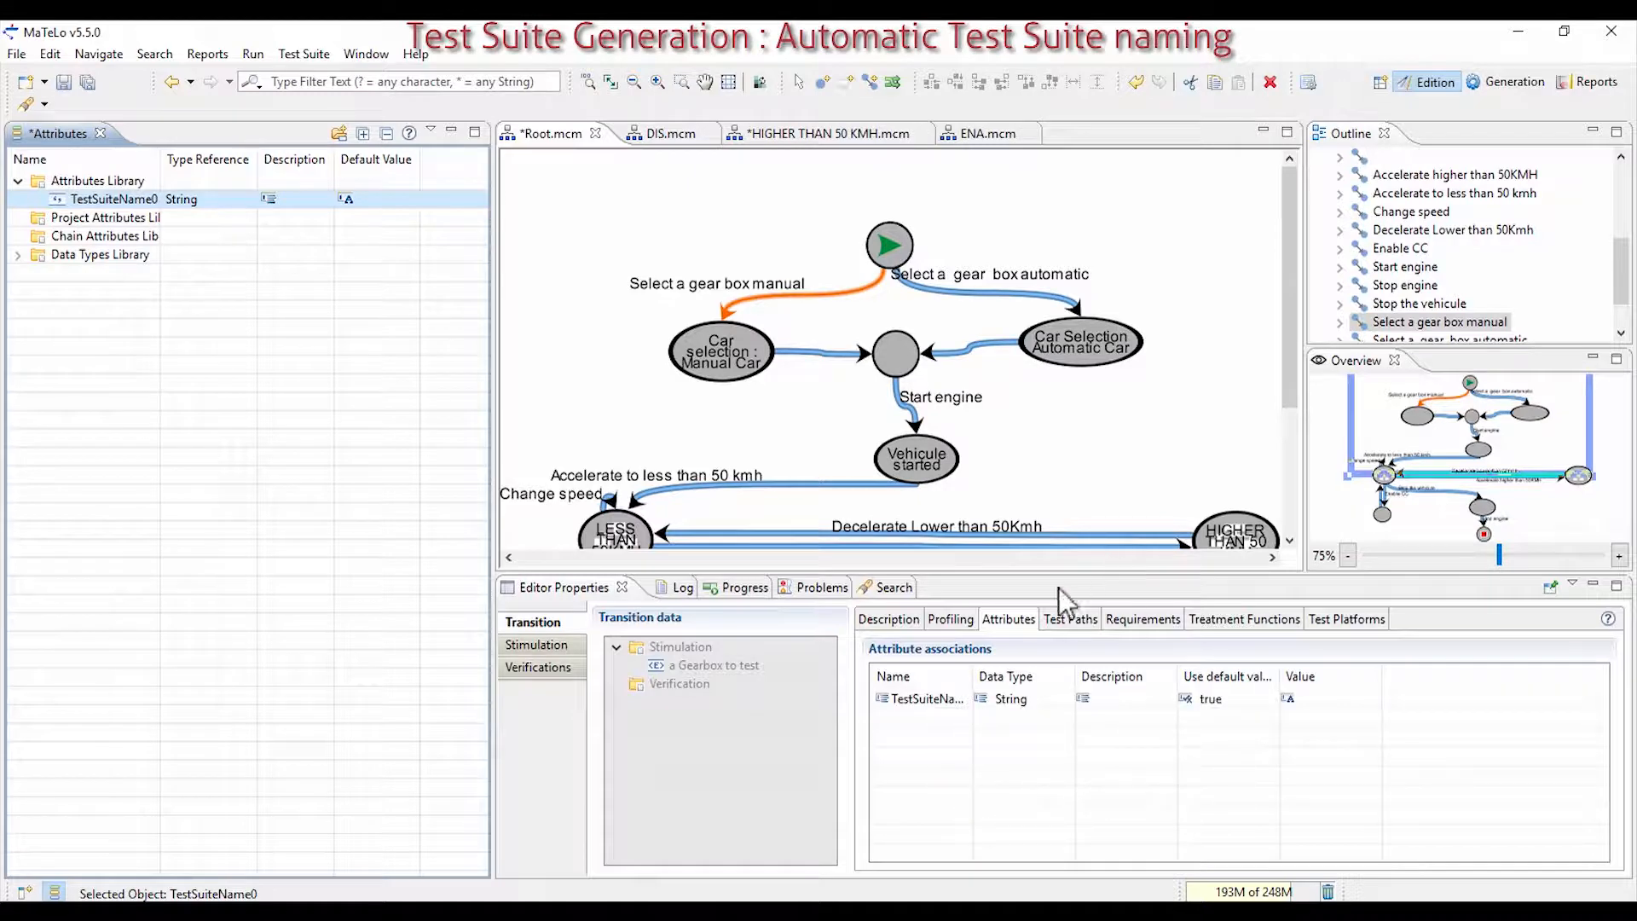
# - Set the TestSuiteName0 value on the manual gear box transition to TSManual
pyautogui.click(1322, 704)
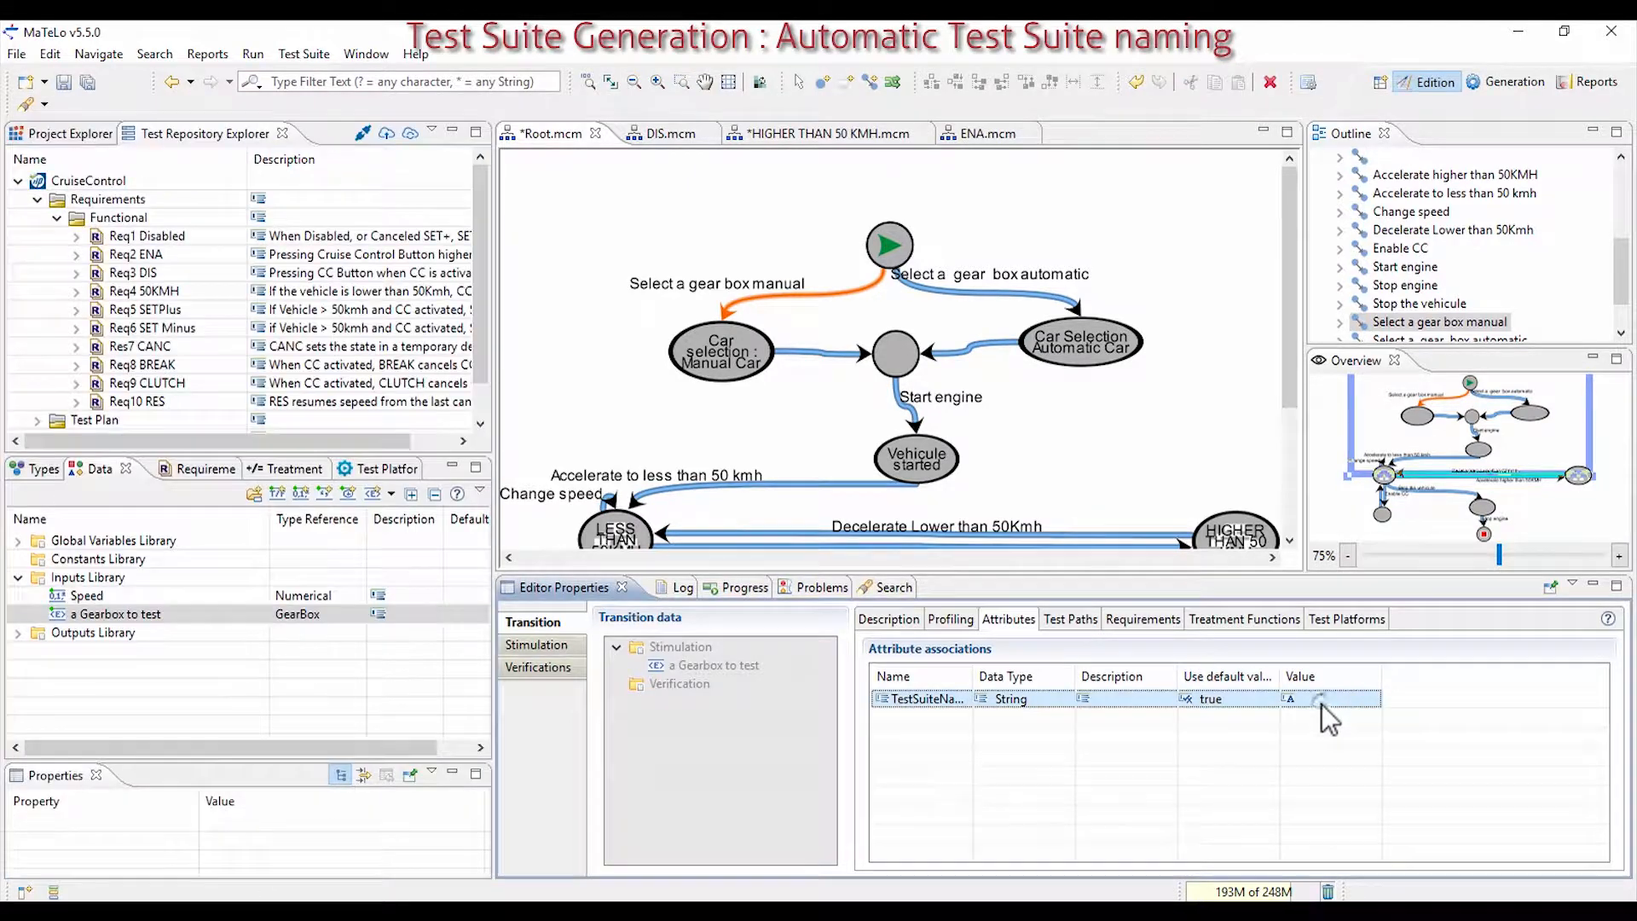
pyautogui.click(1321, 704)
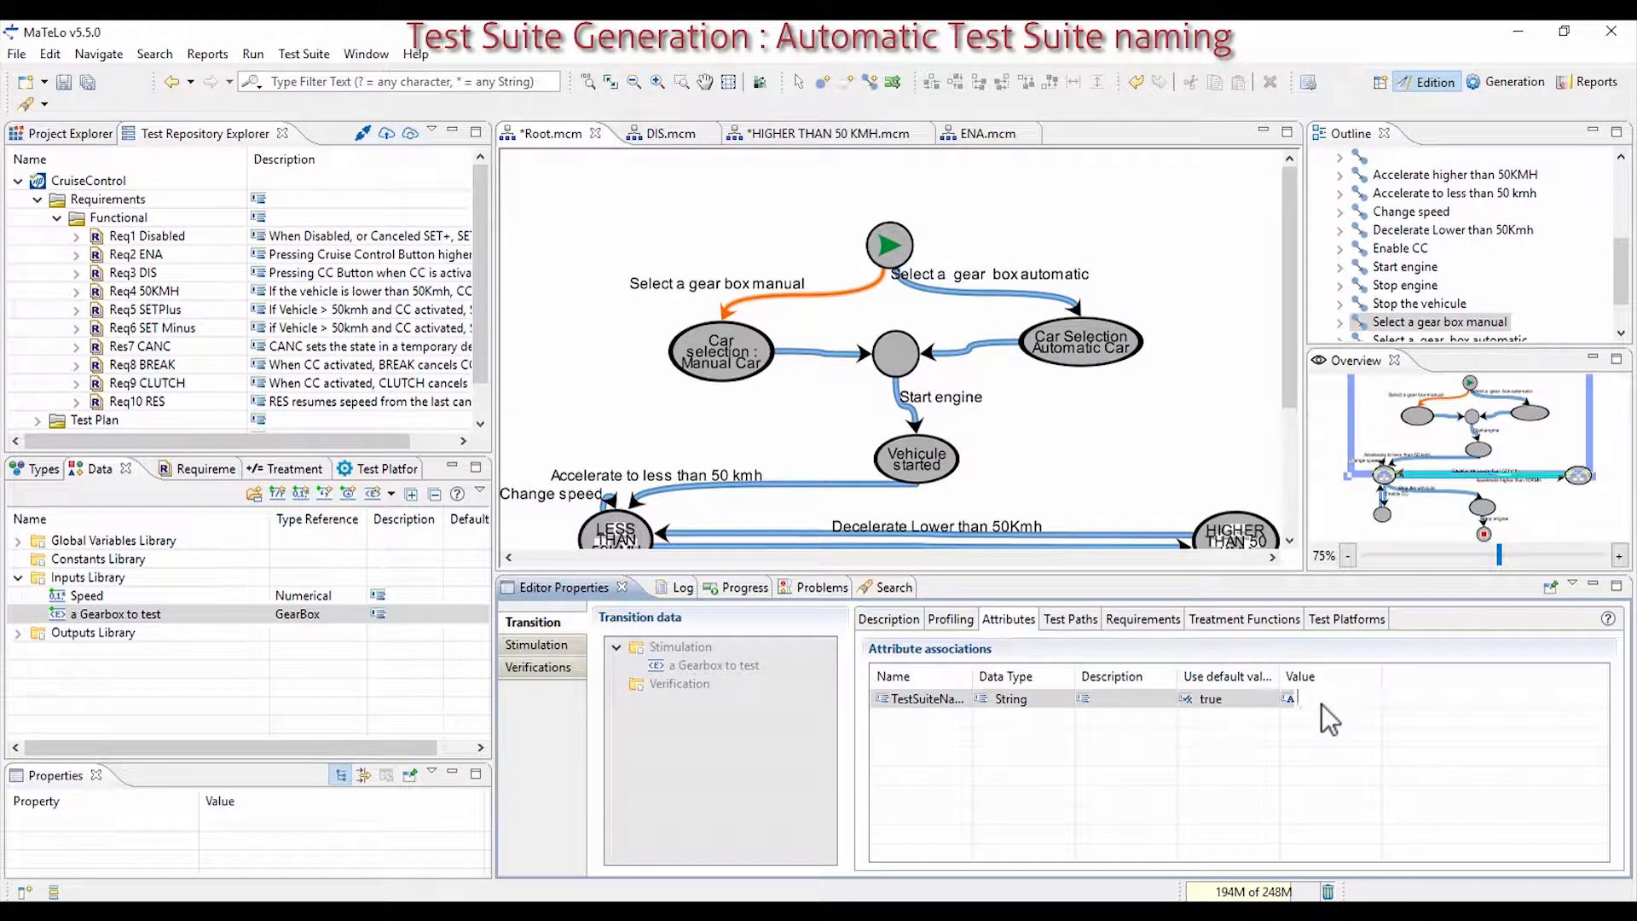
pyautogui.write('TSManual')
# - Associate TestSuiteName0 with the "Select a gear box automatic" transition, set its value to TSAutomatic, and check both transitions
pyautogui.click(923, 285)
pyautogui.click(924, 285)
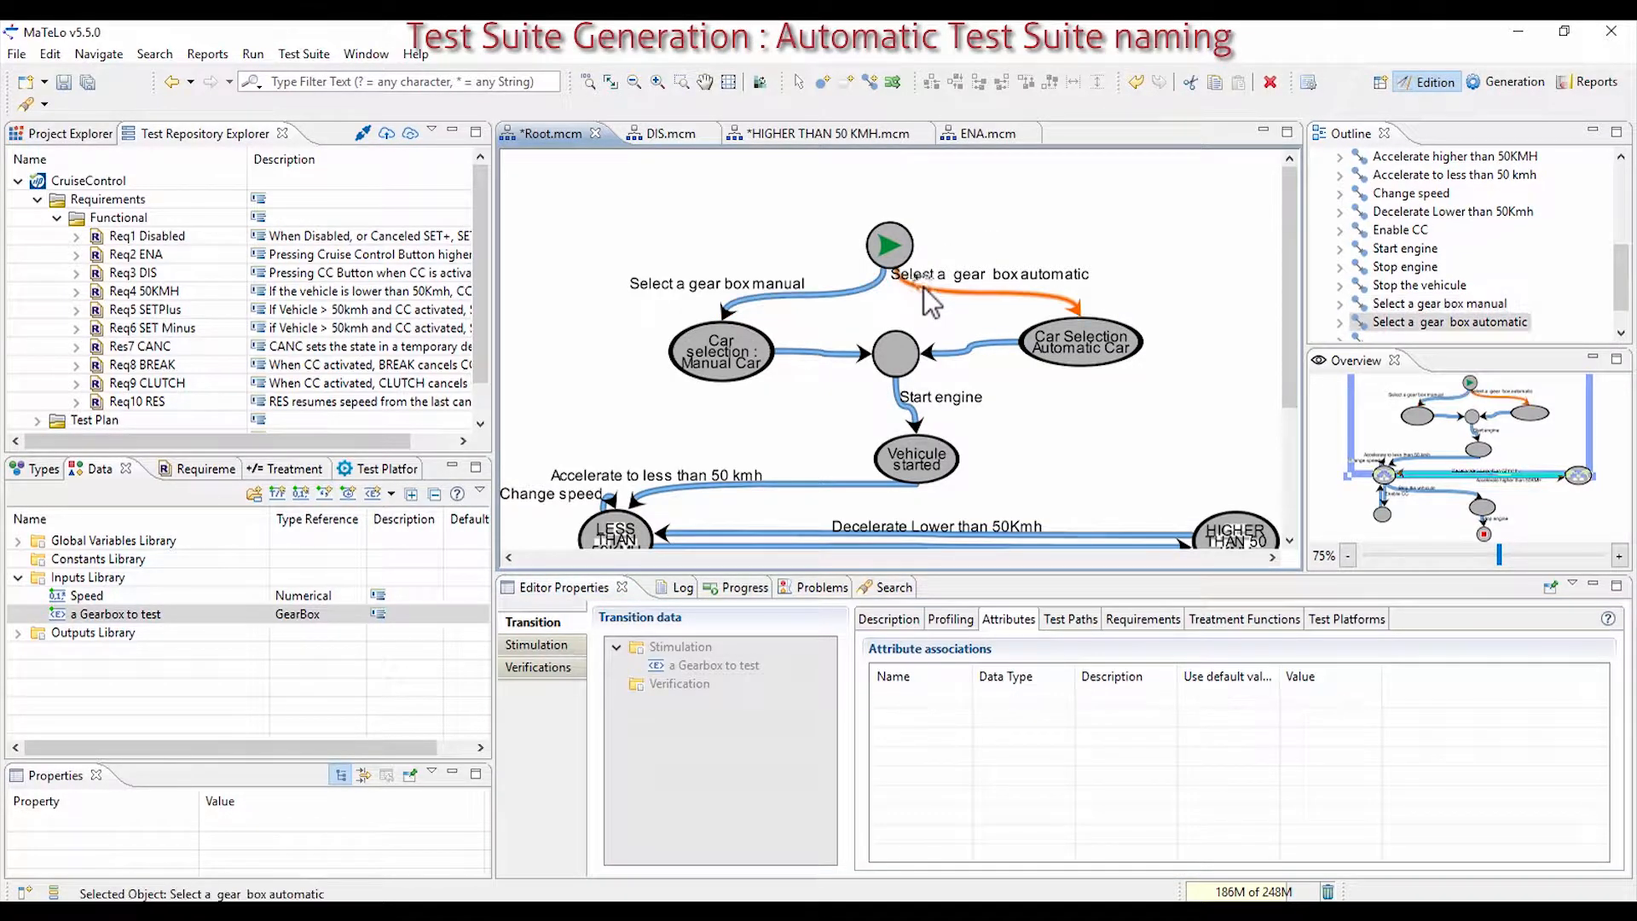
pyautogui.click(56, 891)
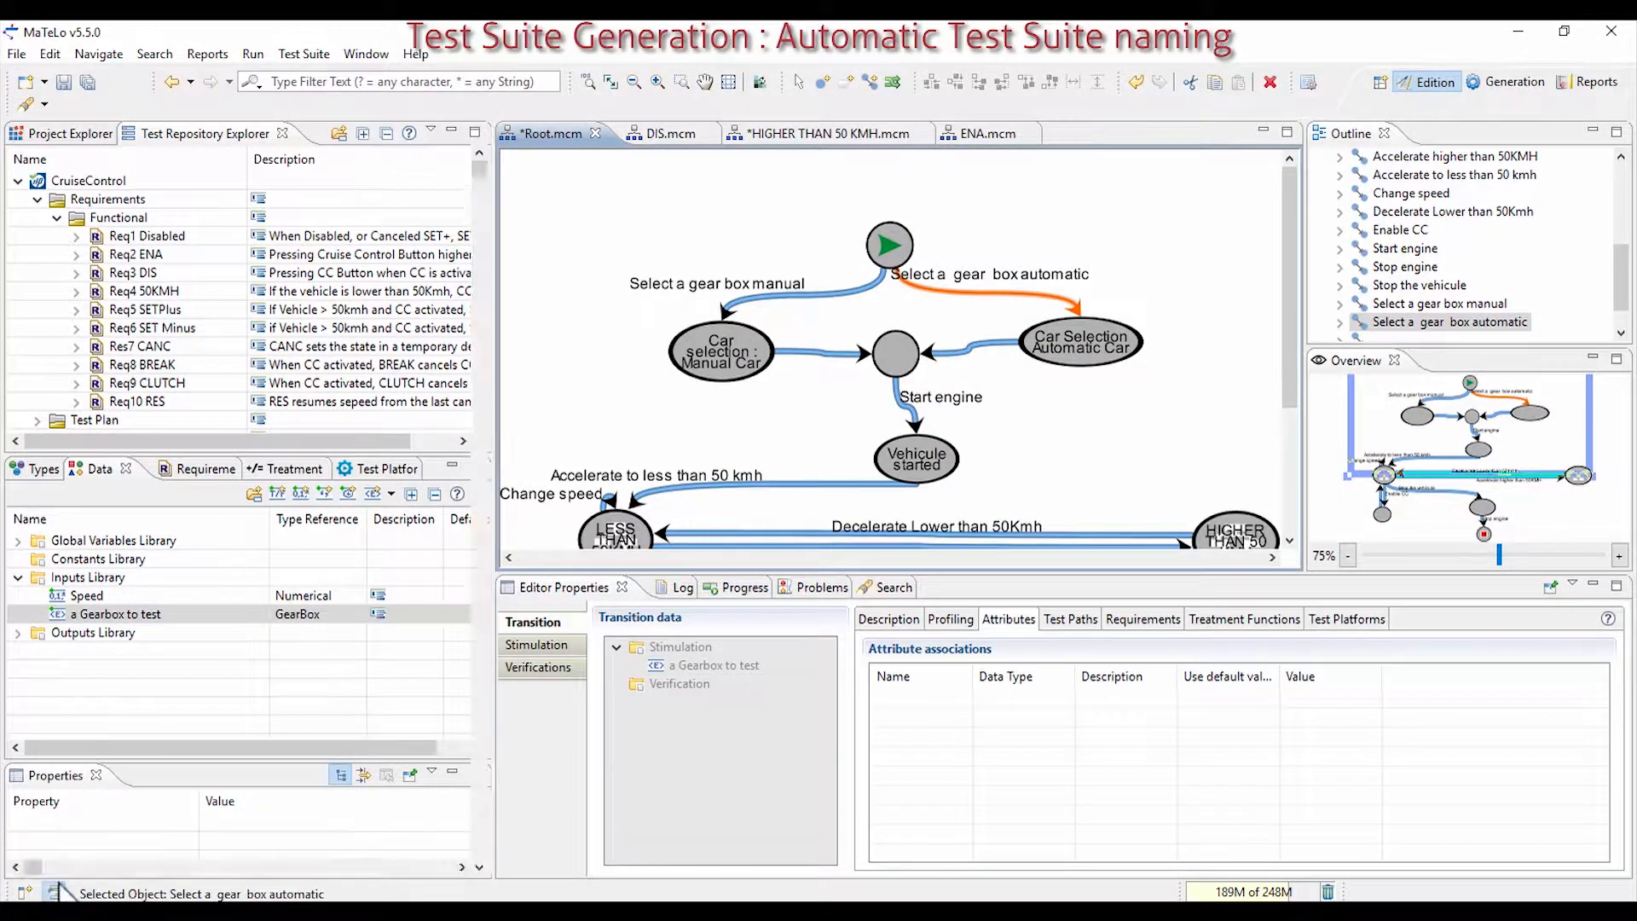
pyautogui.moveTo(89, 204); pyautogui.dragTo(961, 731)
pyautogui.click(1325, 701)
pyautogui.write('TSAutomatic')
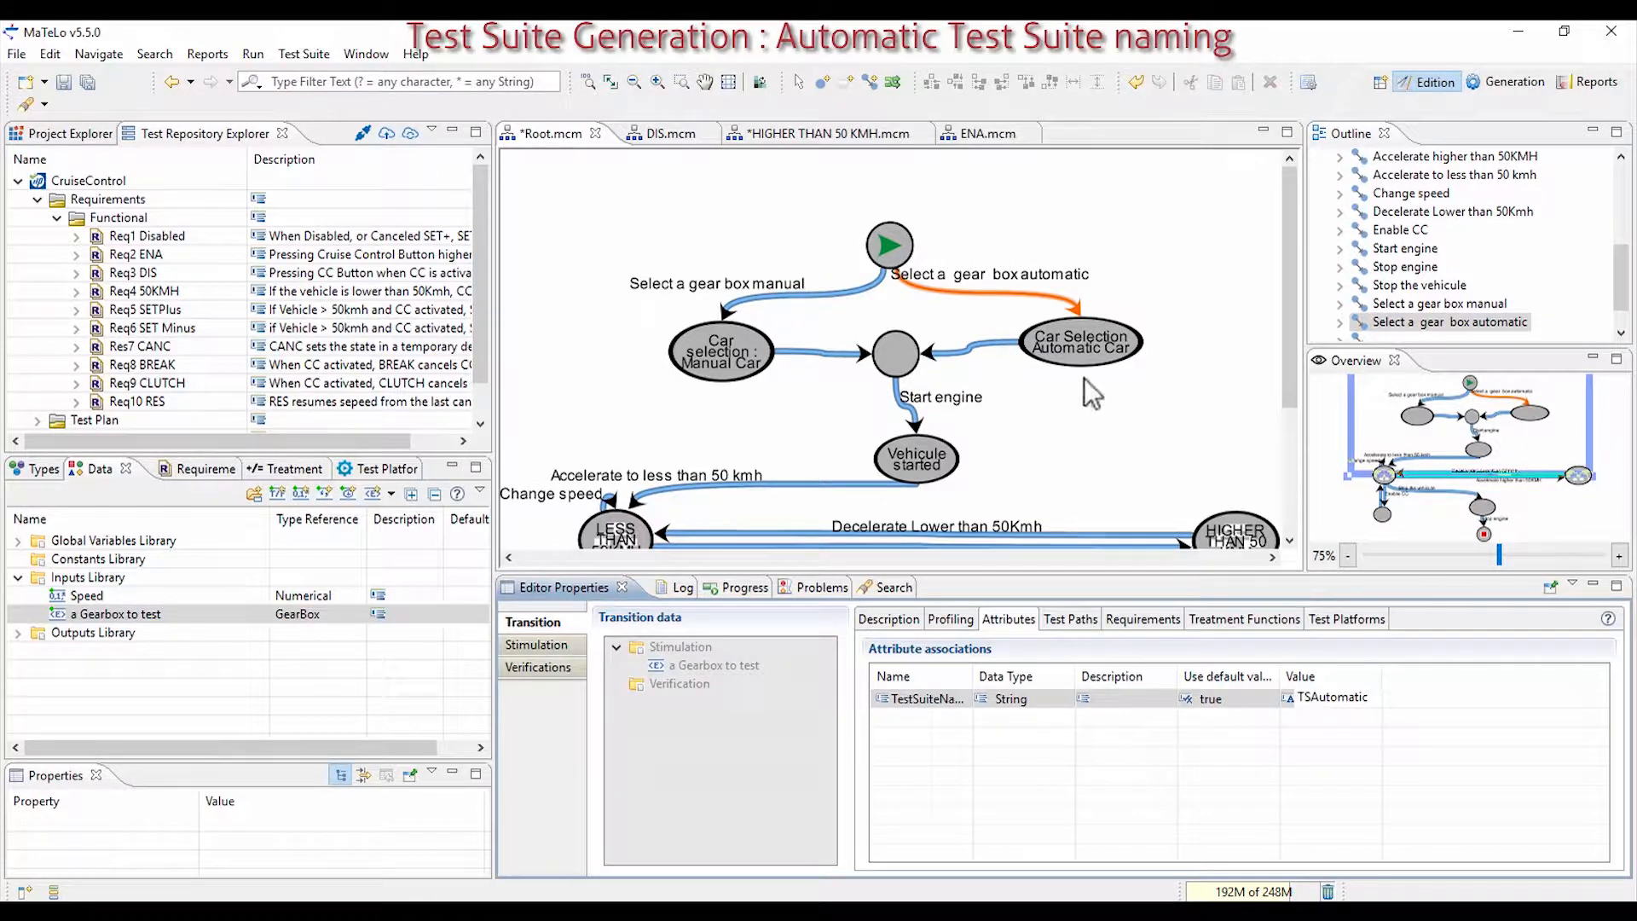
pyautogui.click(860, 290)
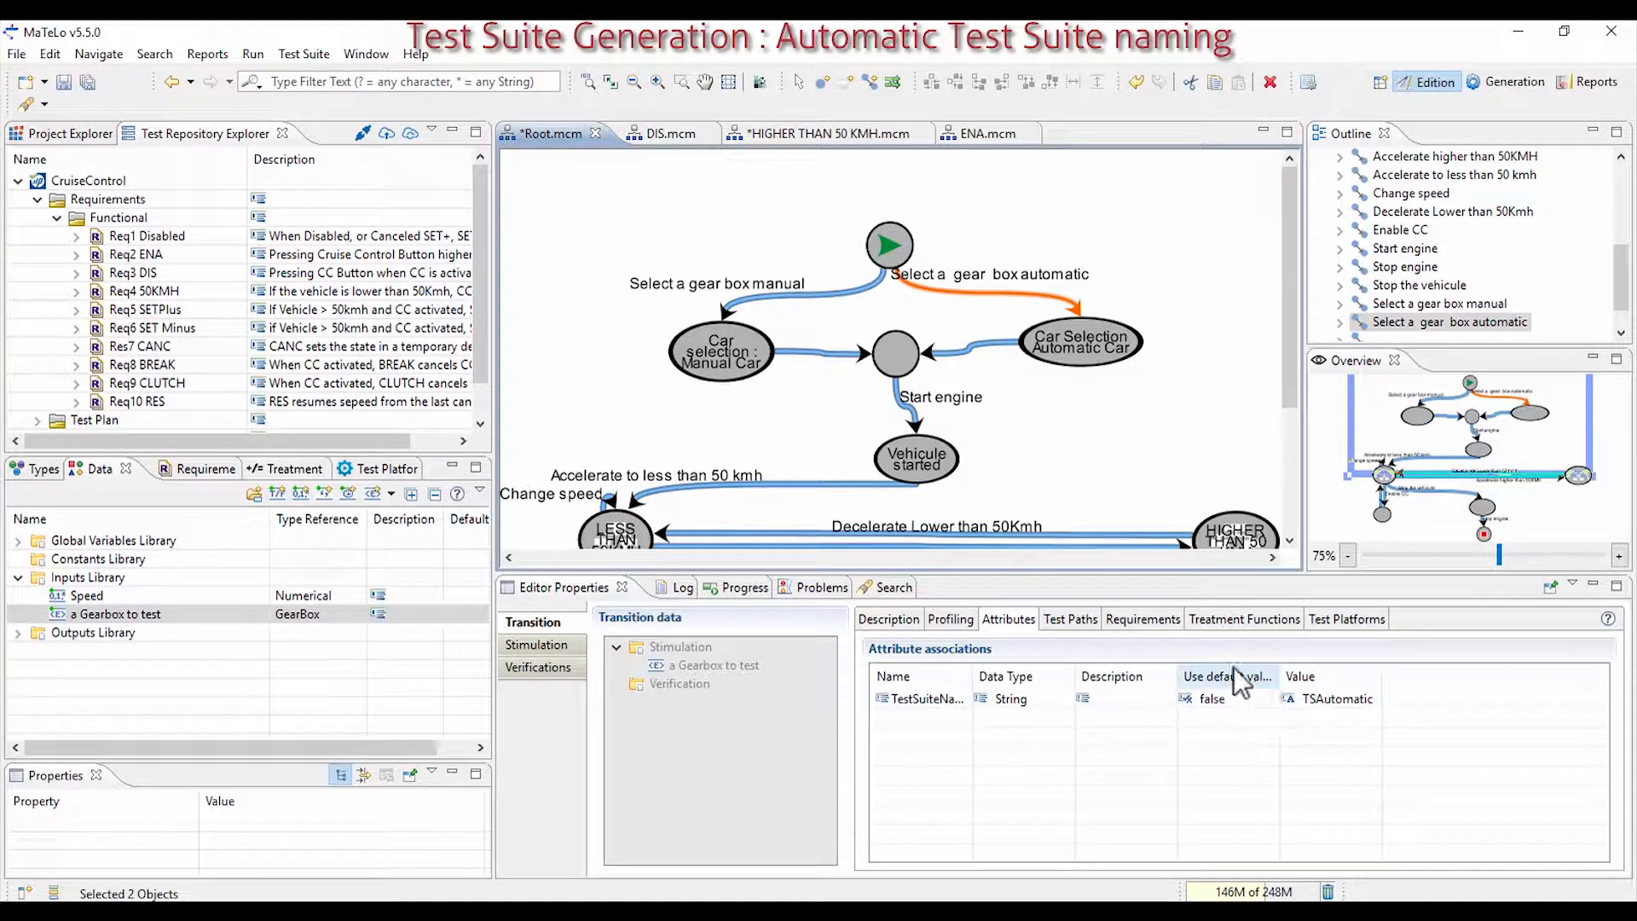
pyautogui.click(835, 292)
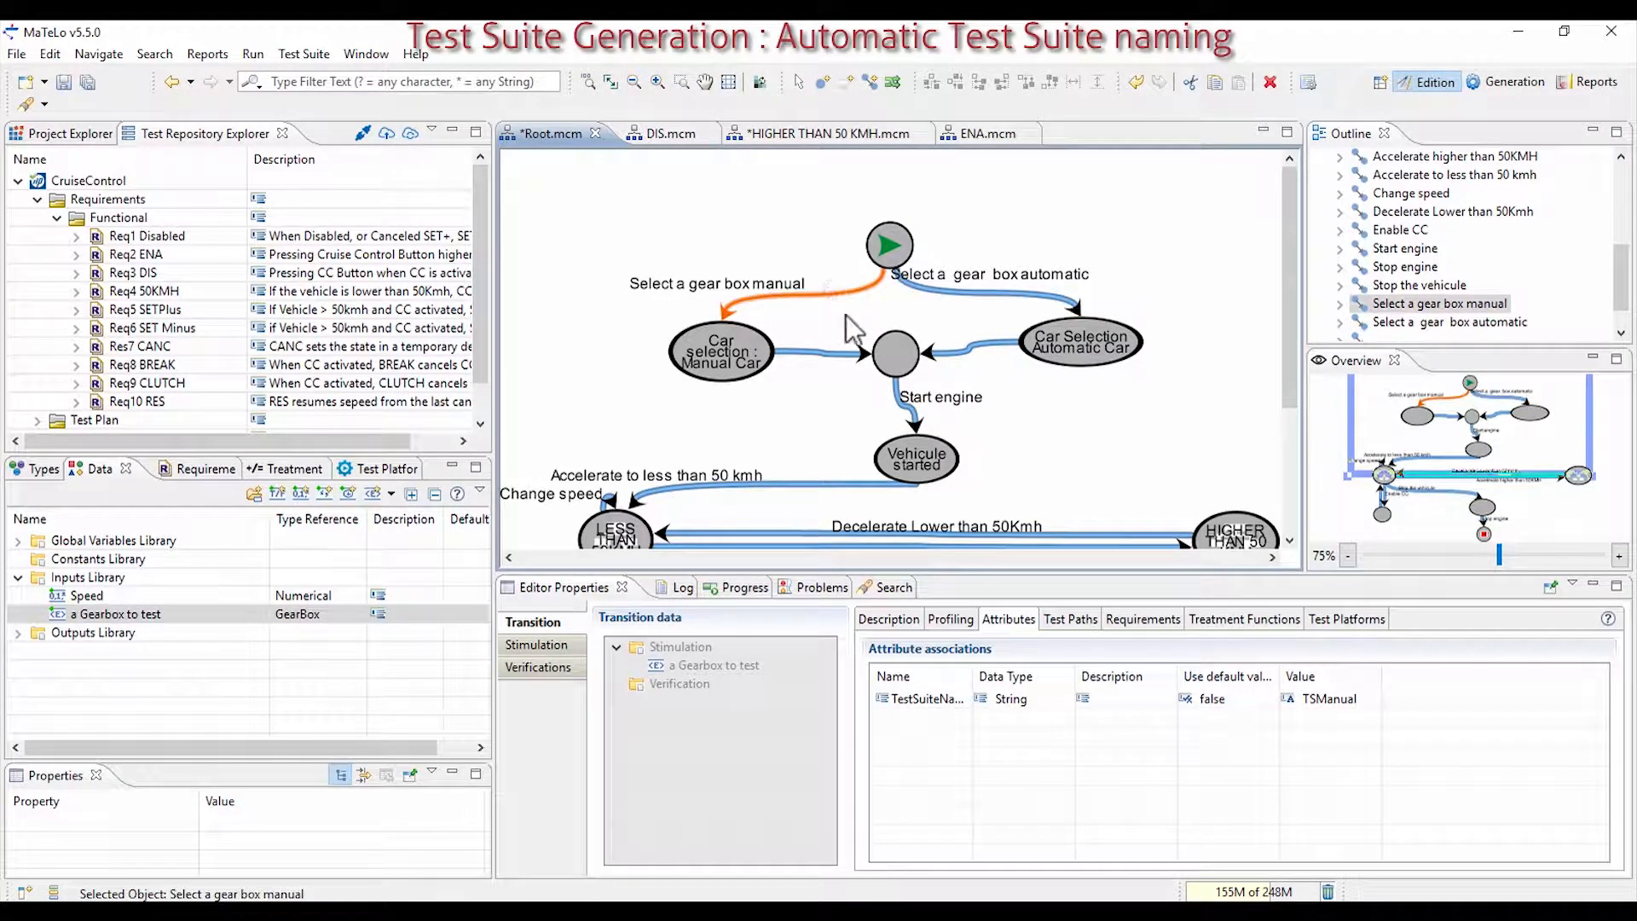
pyautogui.click(1044, 300)
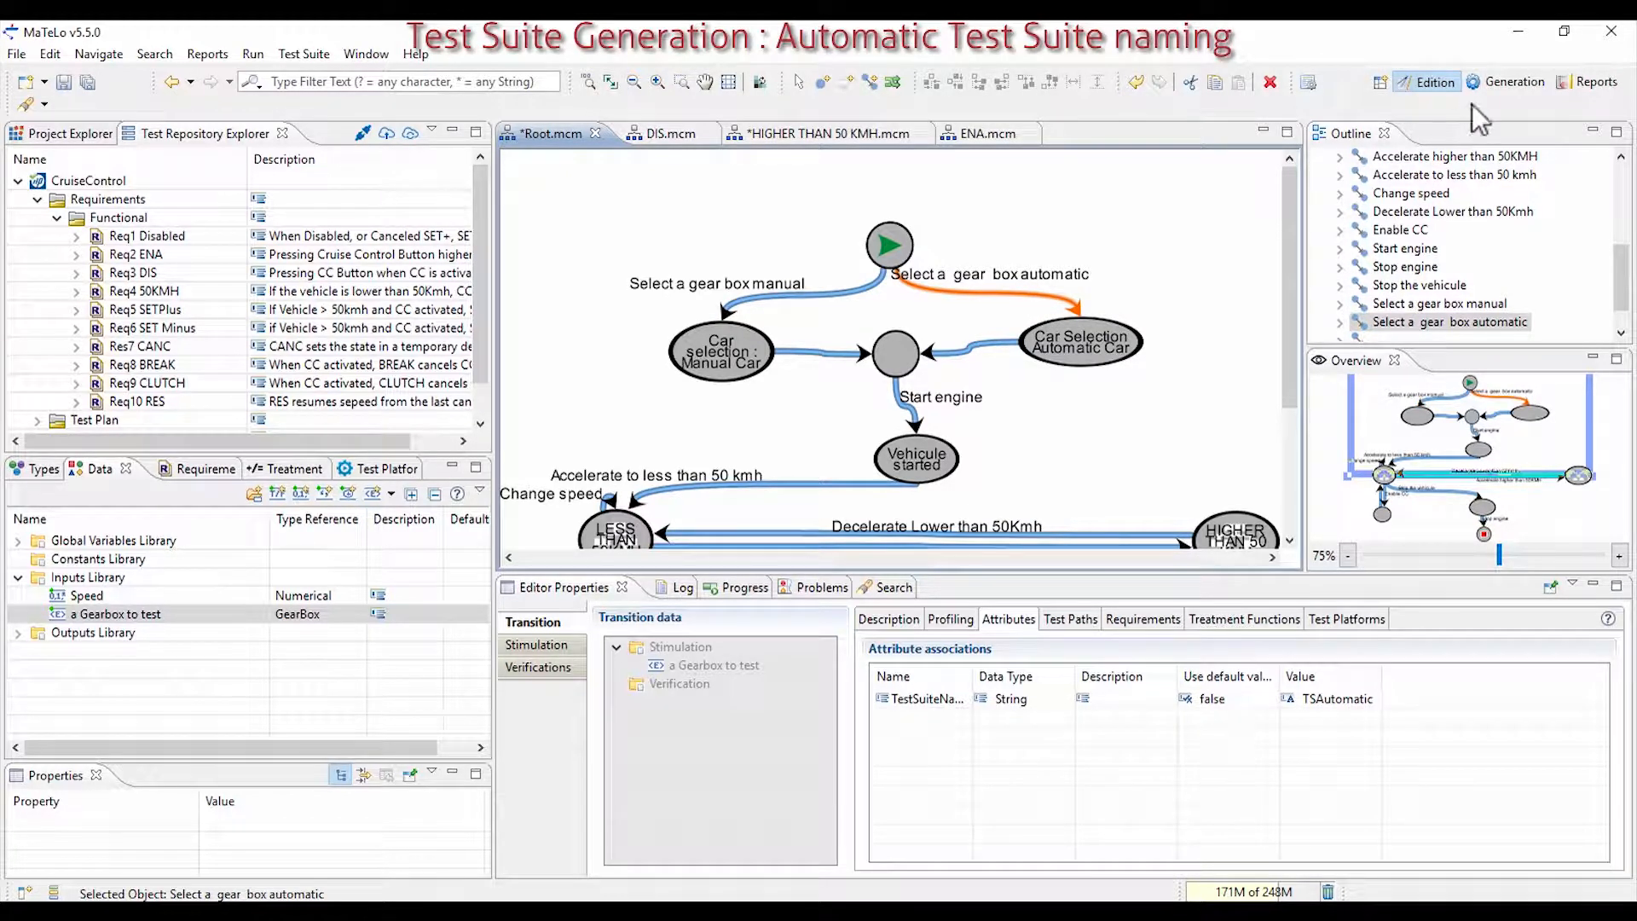
# - In the Generation perspective, set the Test Suite Naming preference to compose names from the TestSuiteName Attribute
pyautogui.click(1492, 77)
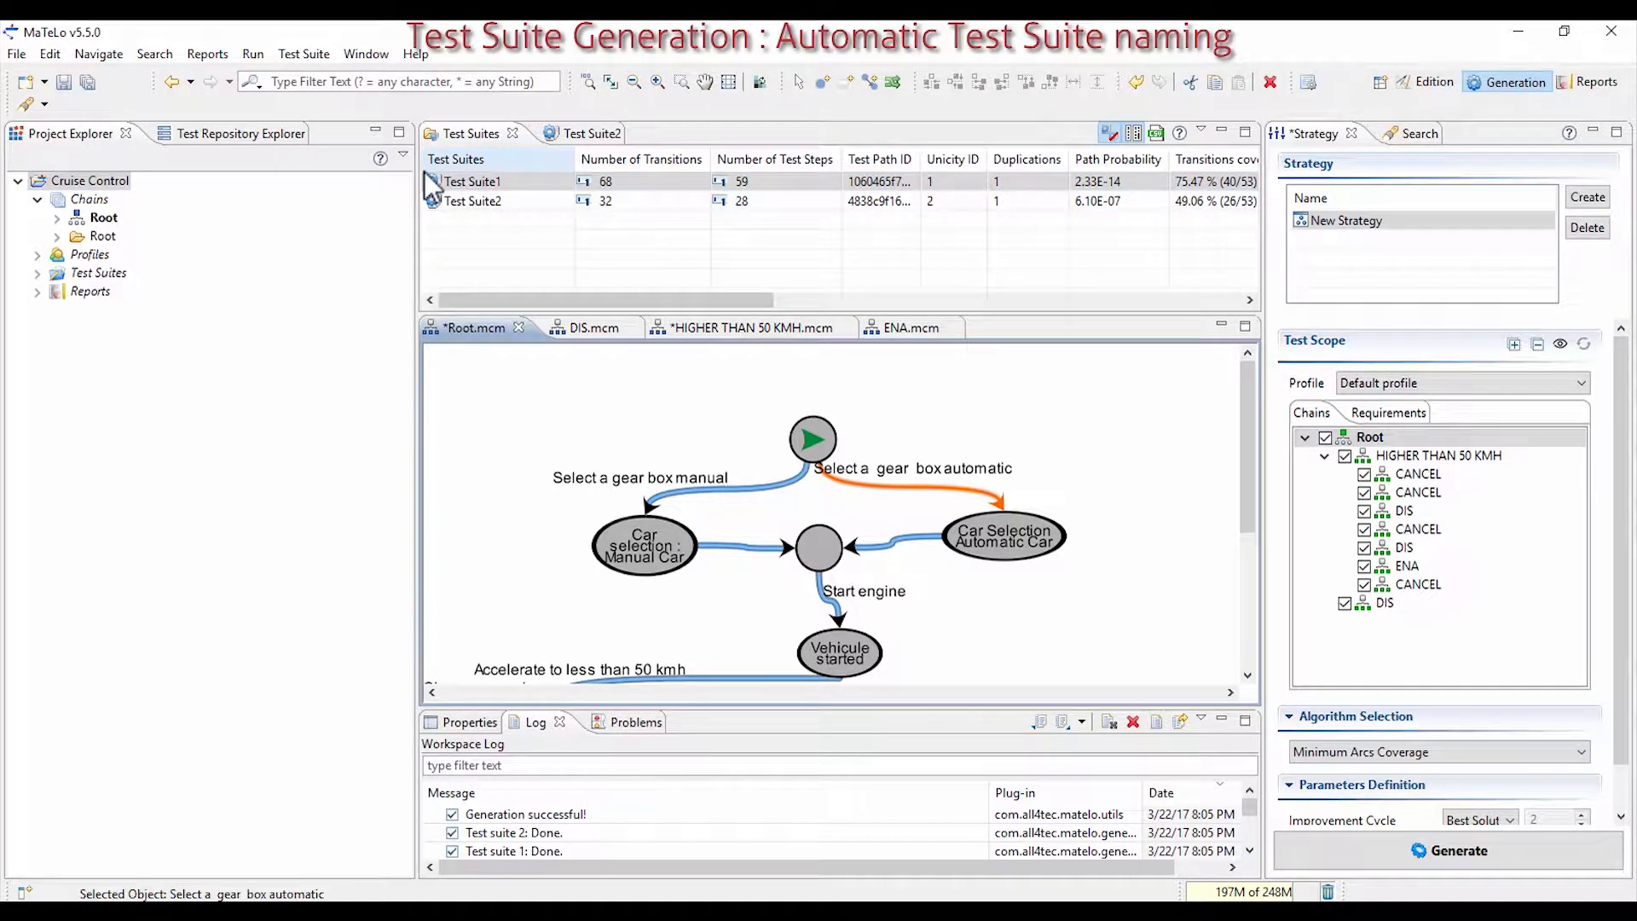
pyautogui.click(360, 56)
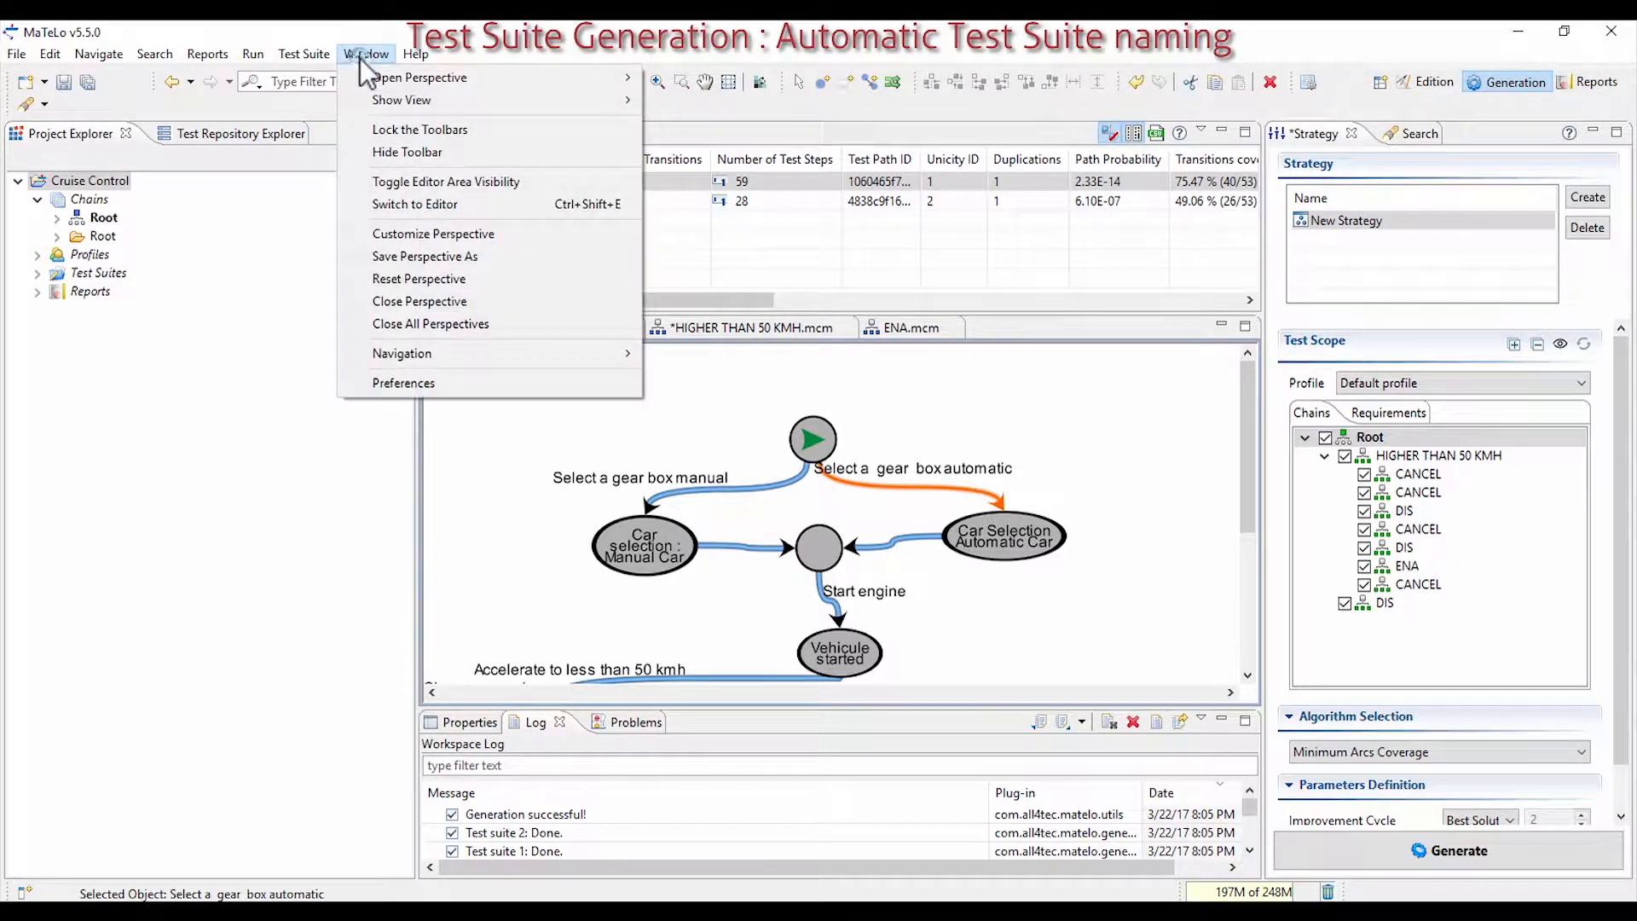
pyautogui.click(396, 385)
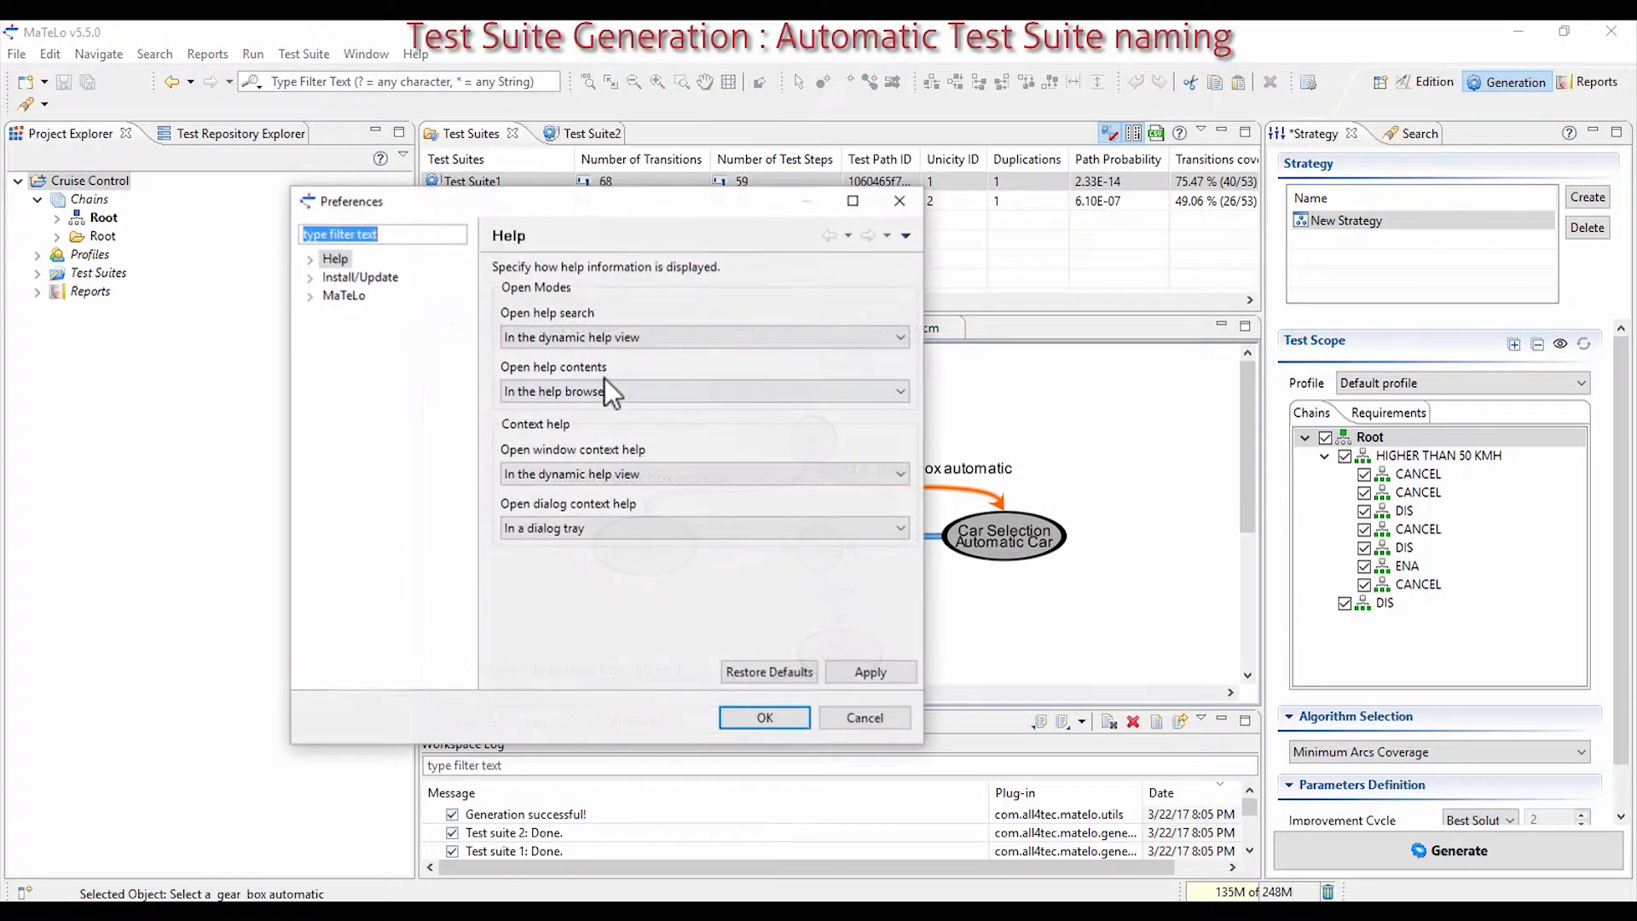
pyautogui.click(312, 296)
pyautogui.click(329, 371)
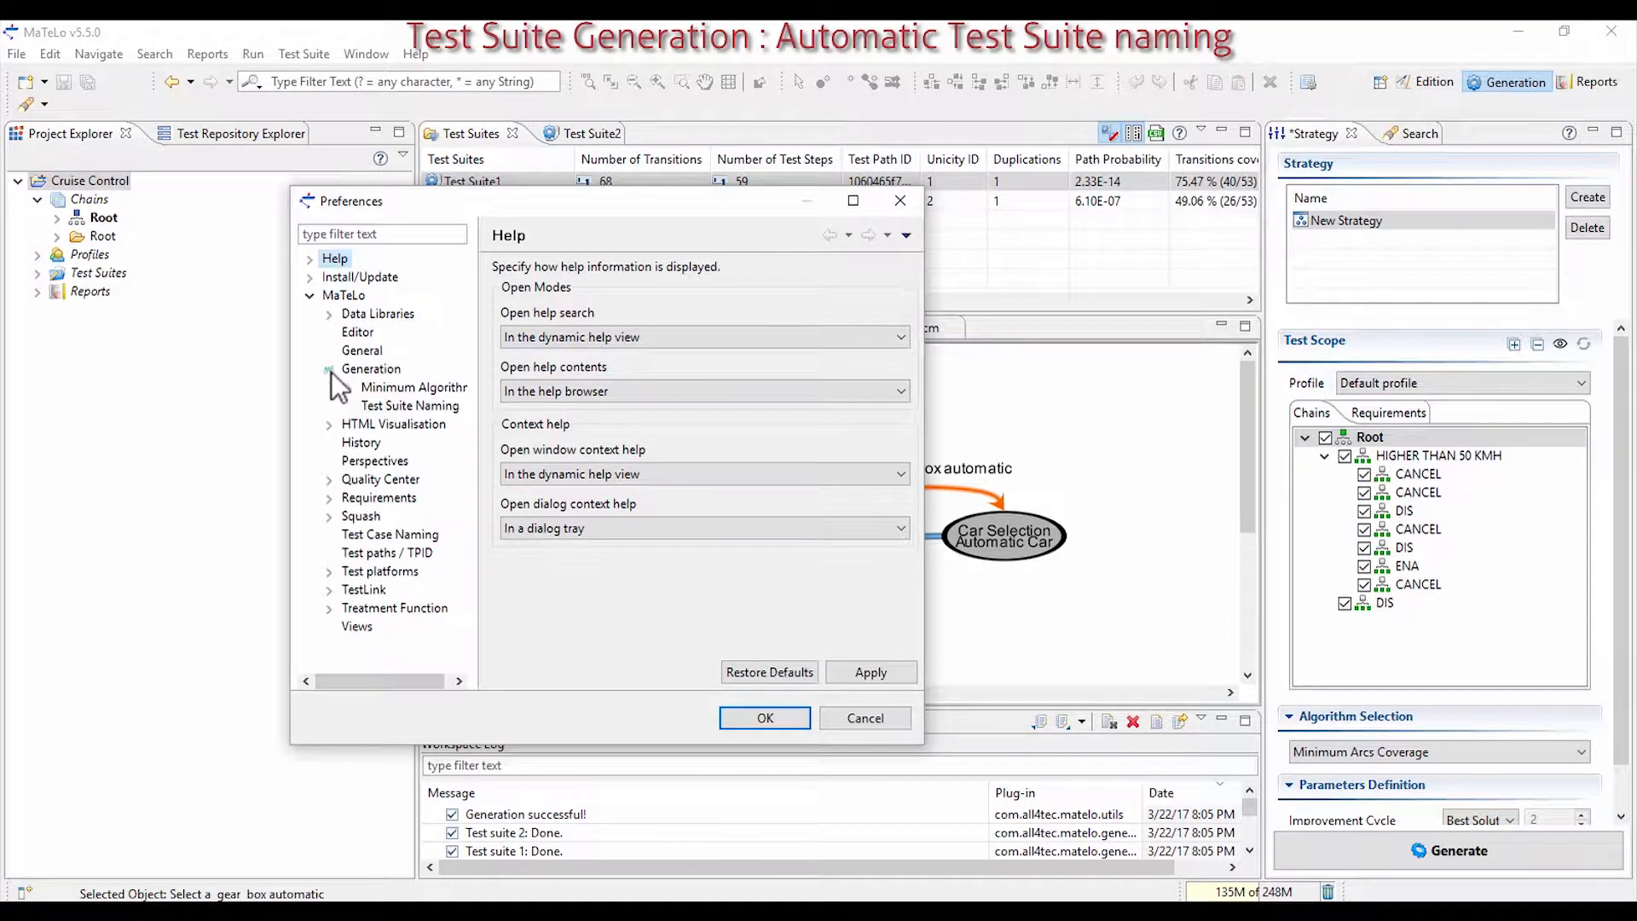
pyautogui.click(373, 407)
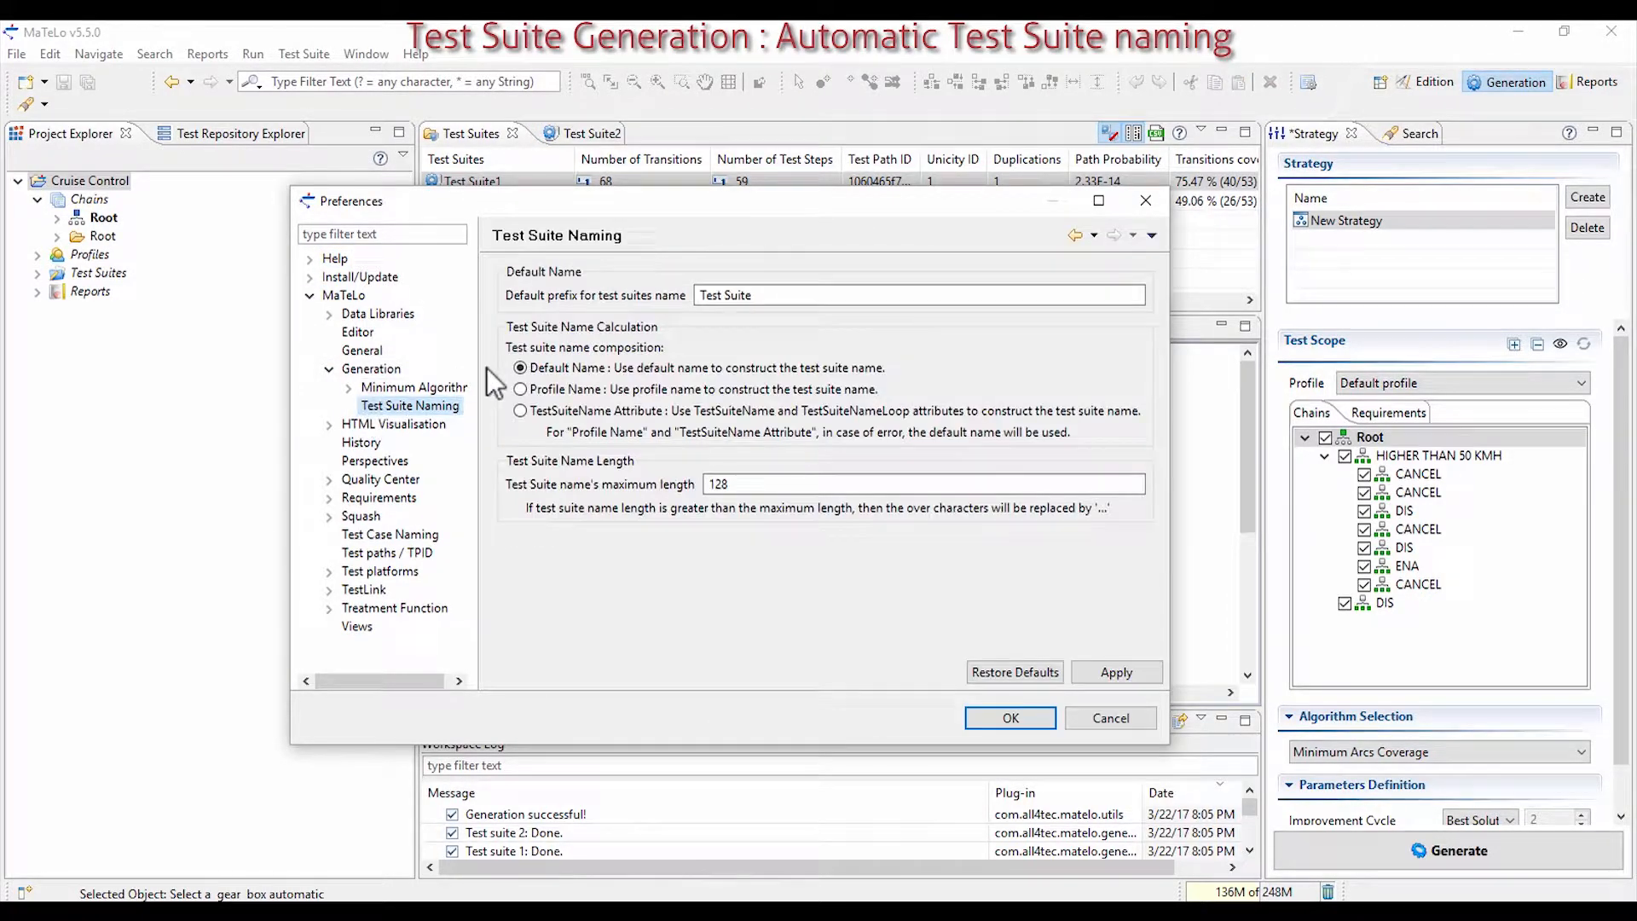
pyautogui.click(538, 411)
pyautogui.click(519, 370)
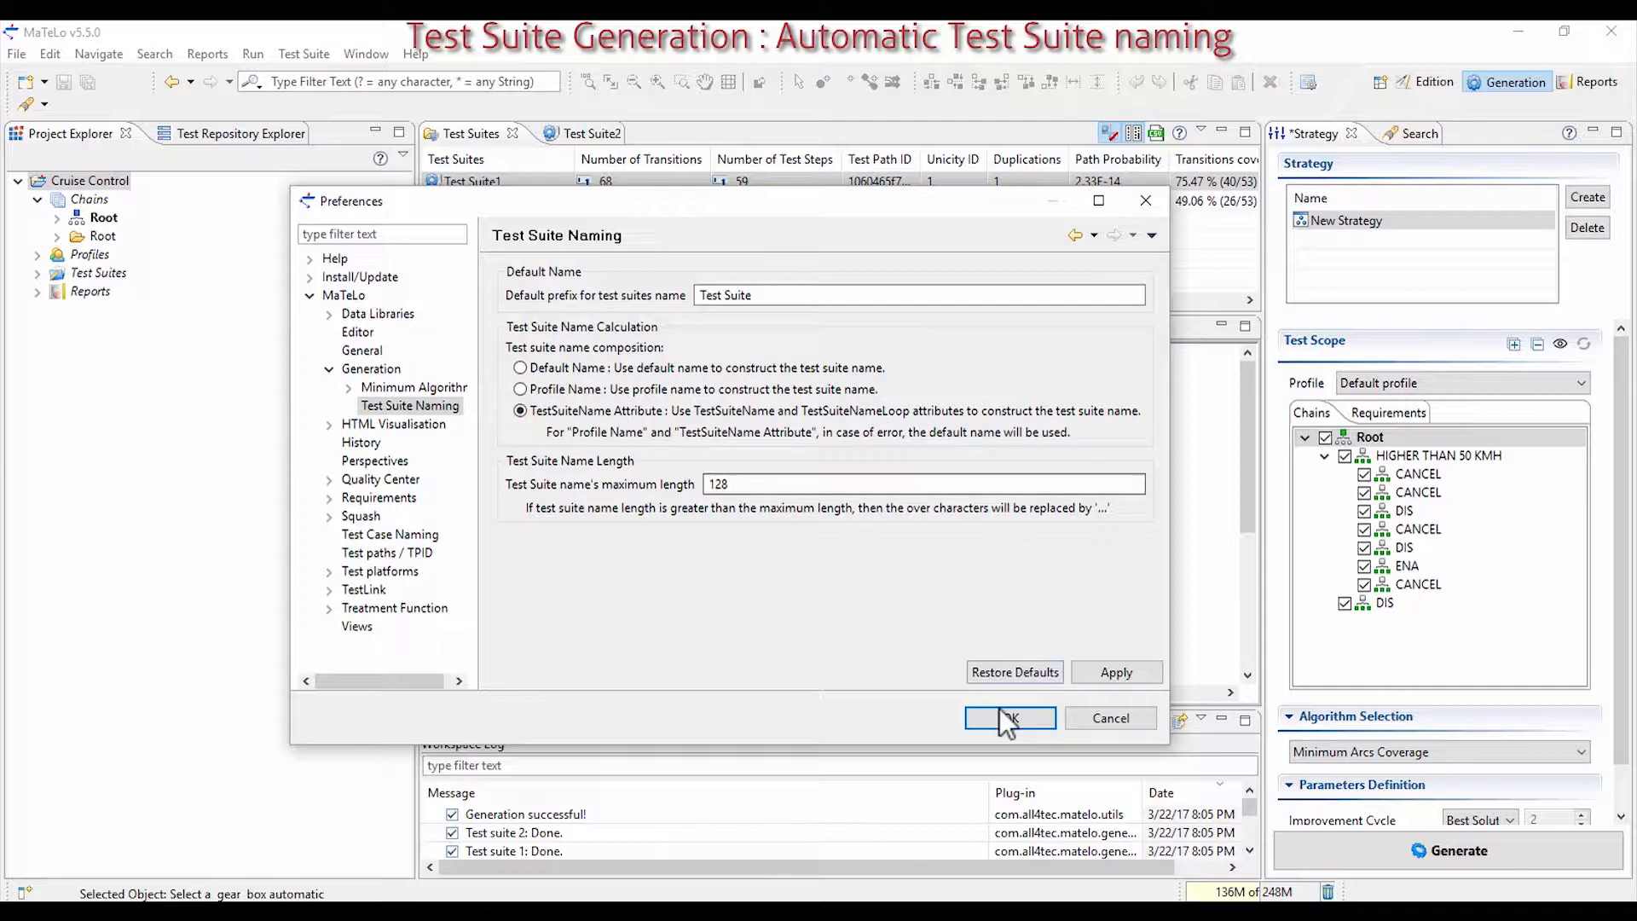
pyautogui.click(1001, 719)
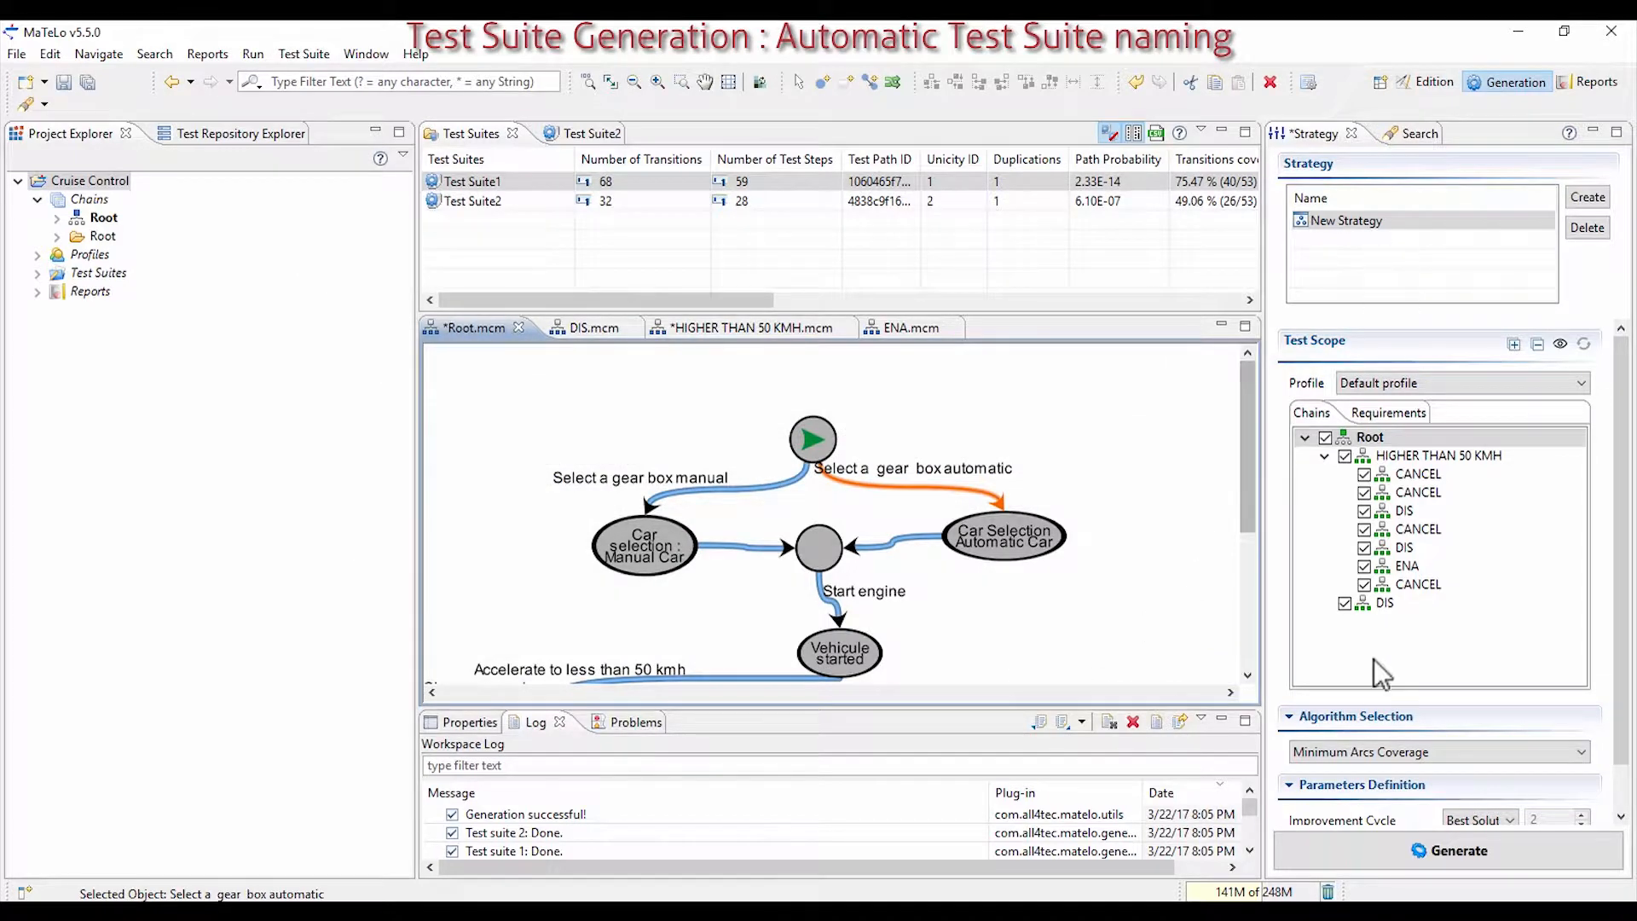
# - Generate the test suites with the current strategy, allowing the open test case details views to close
pyautogui.click(1379, 842)
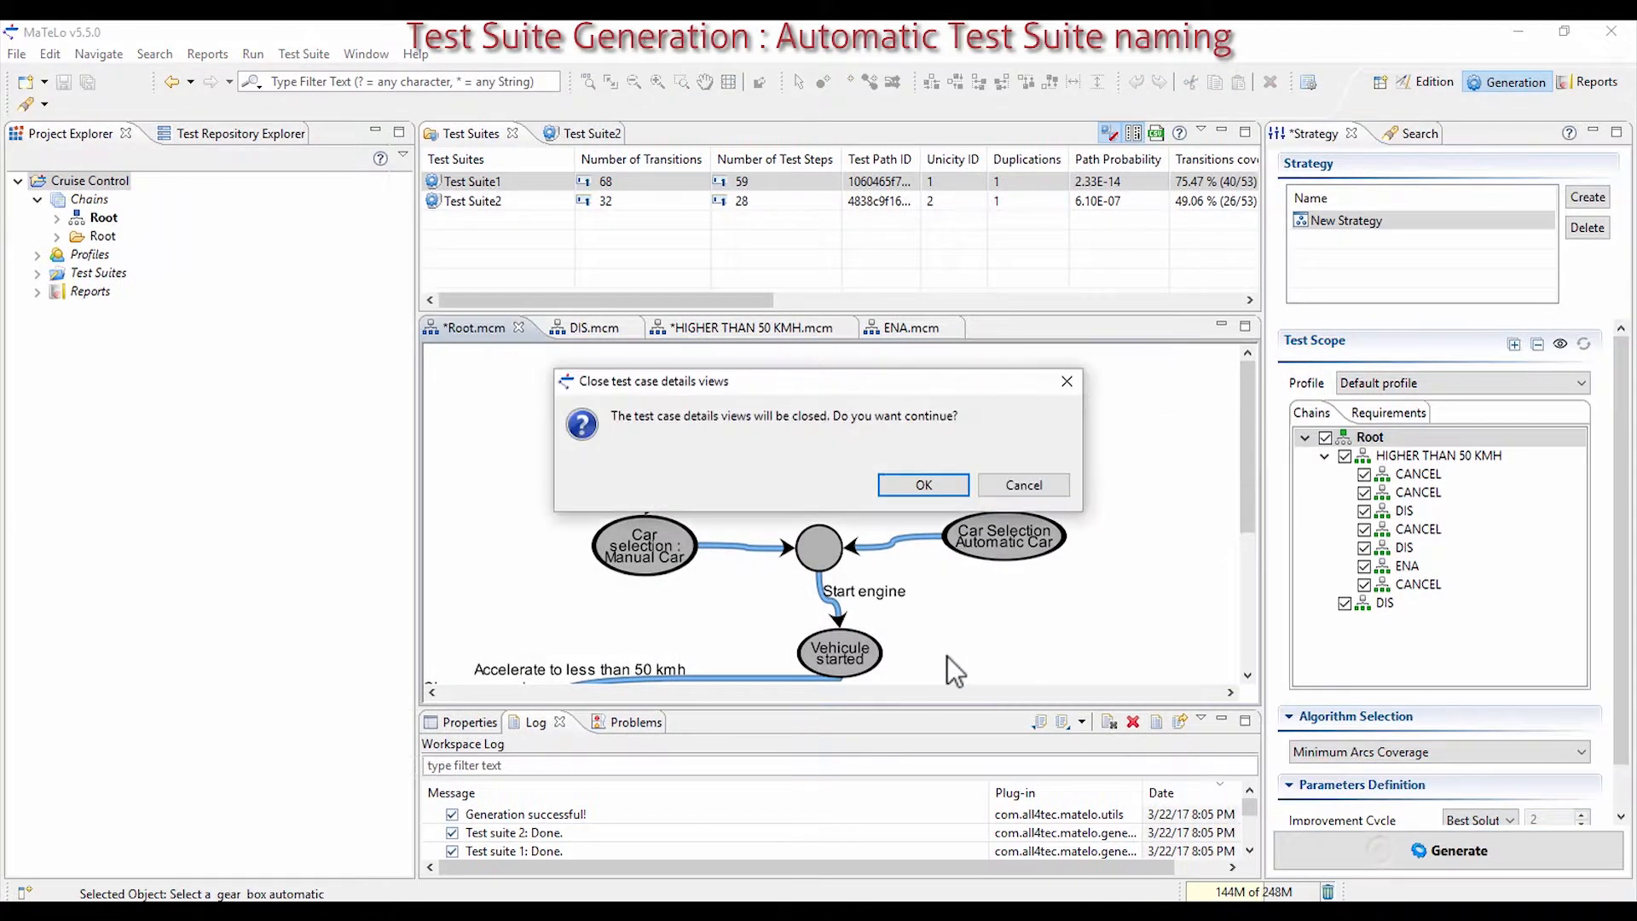
pyautogui.click(914, 486)
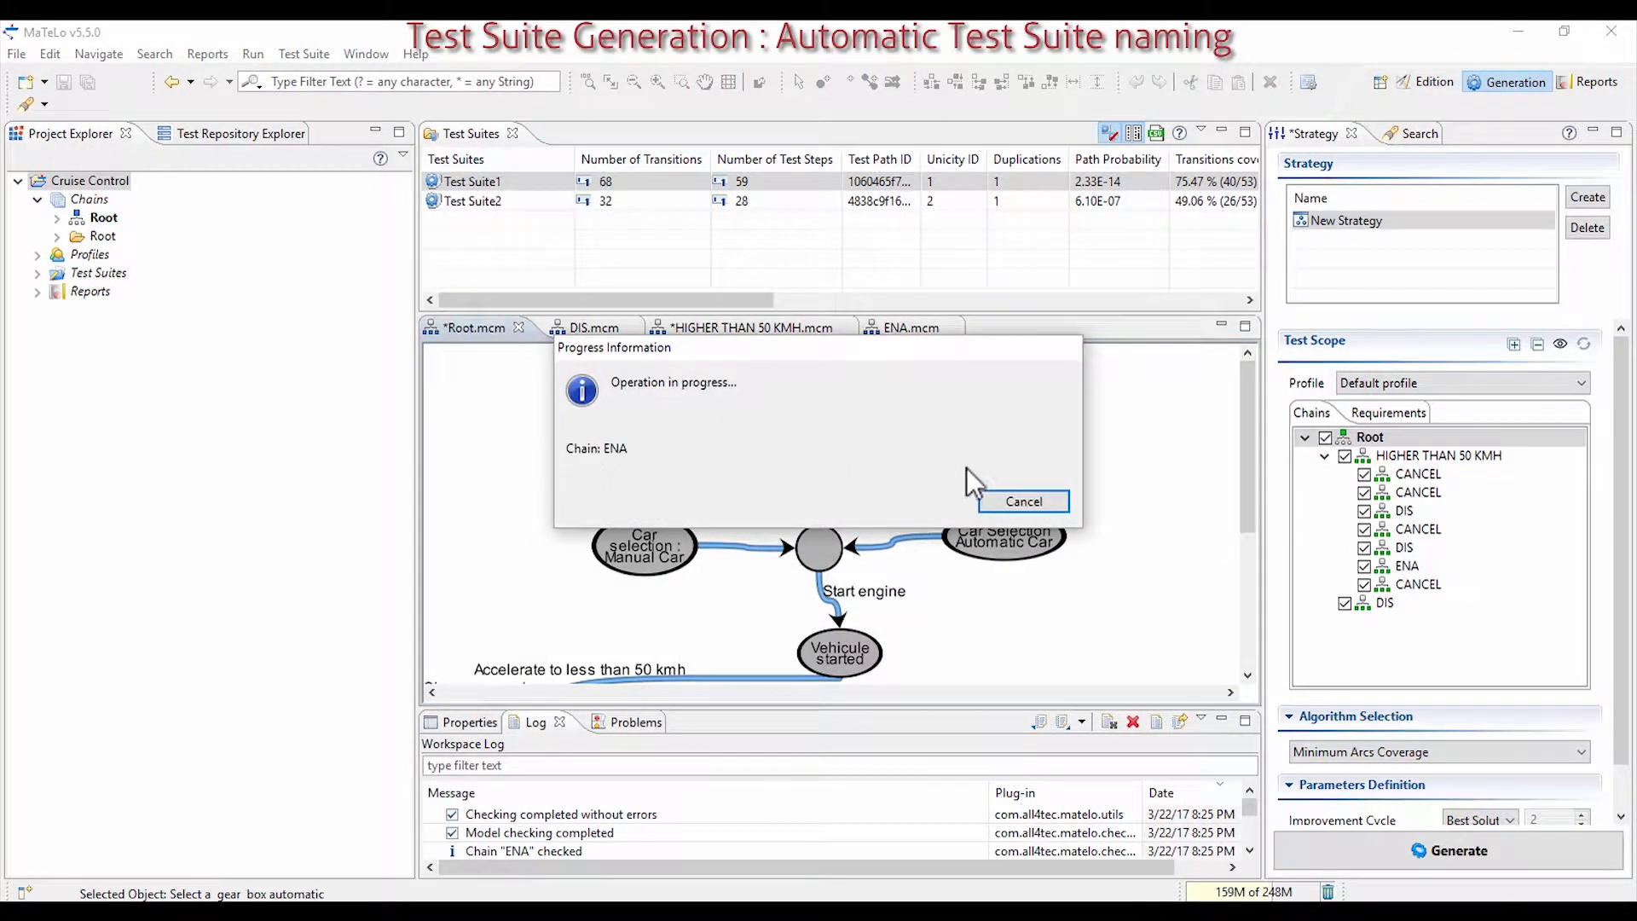
pyautogui.click(1001, 488)
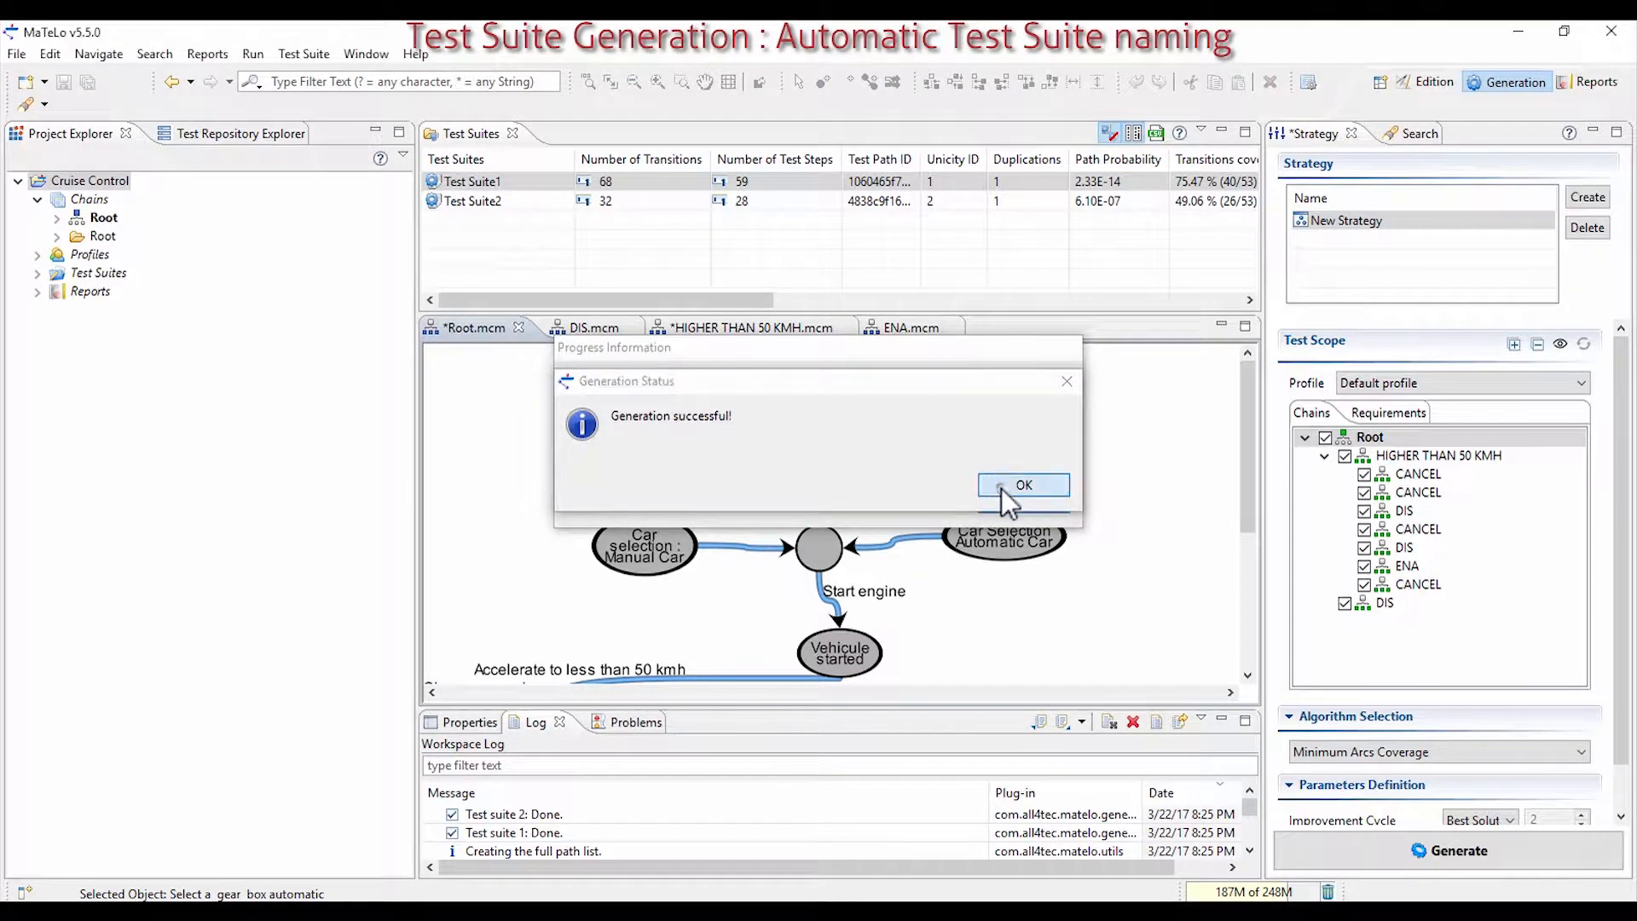
# - Dismiss the generation status, review the TSManual test suite's maximized HTML report, and close it
pyautogui.click(1001, 488)
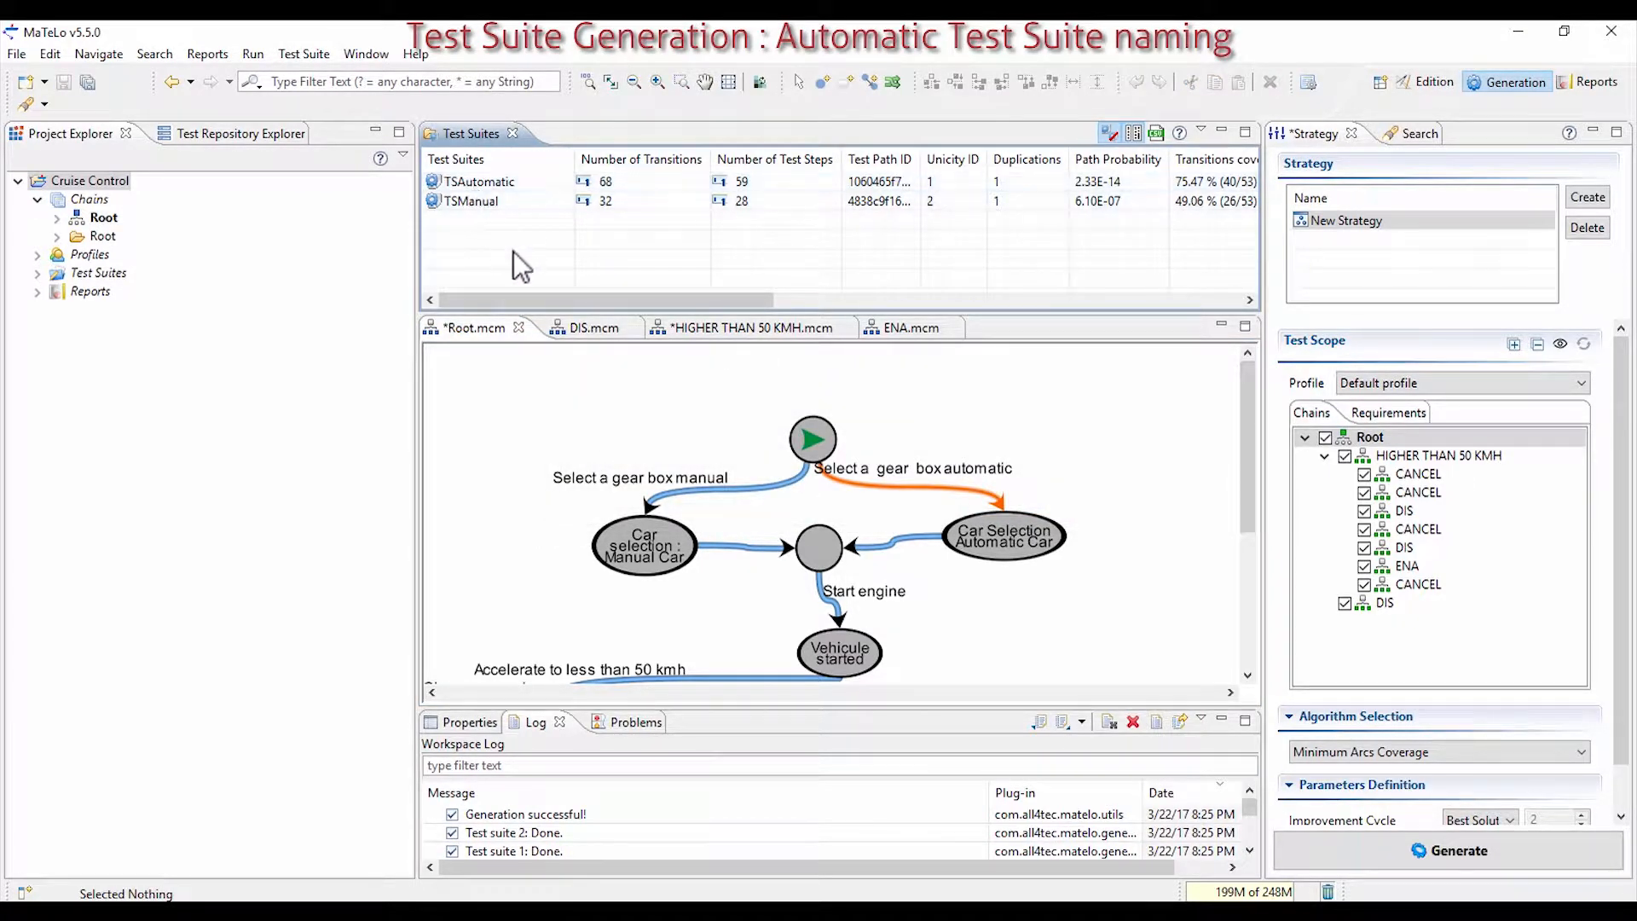
pyautogui.doubleClick(473, 206)
pyautogui.click(538, 296)
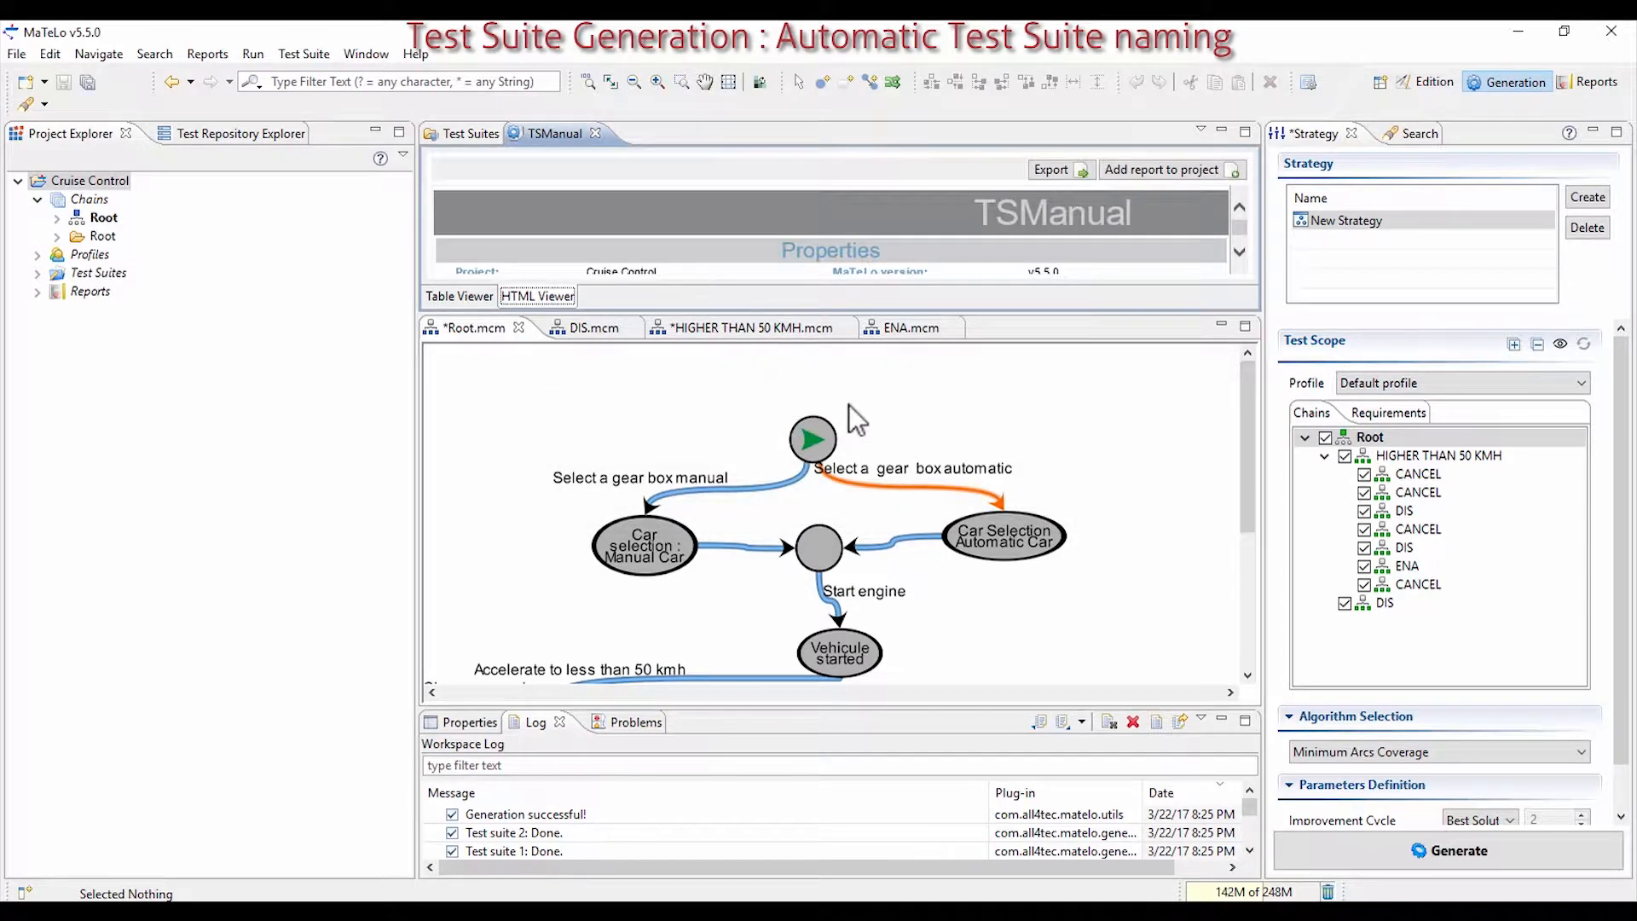
pyautogui.doubleClick(564, 146)
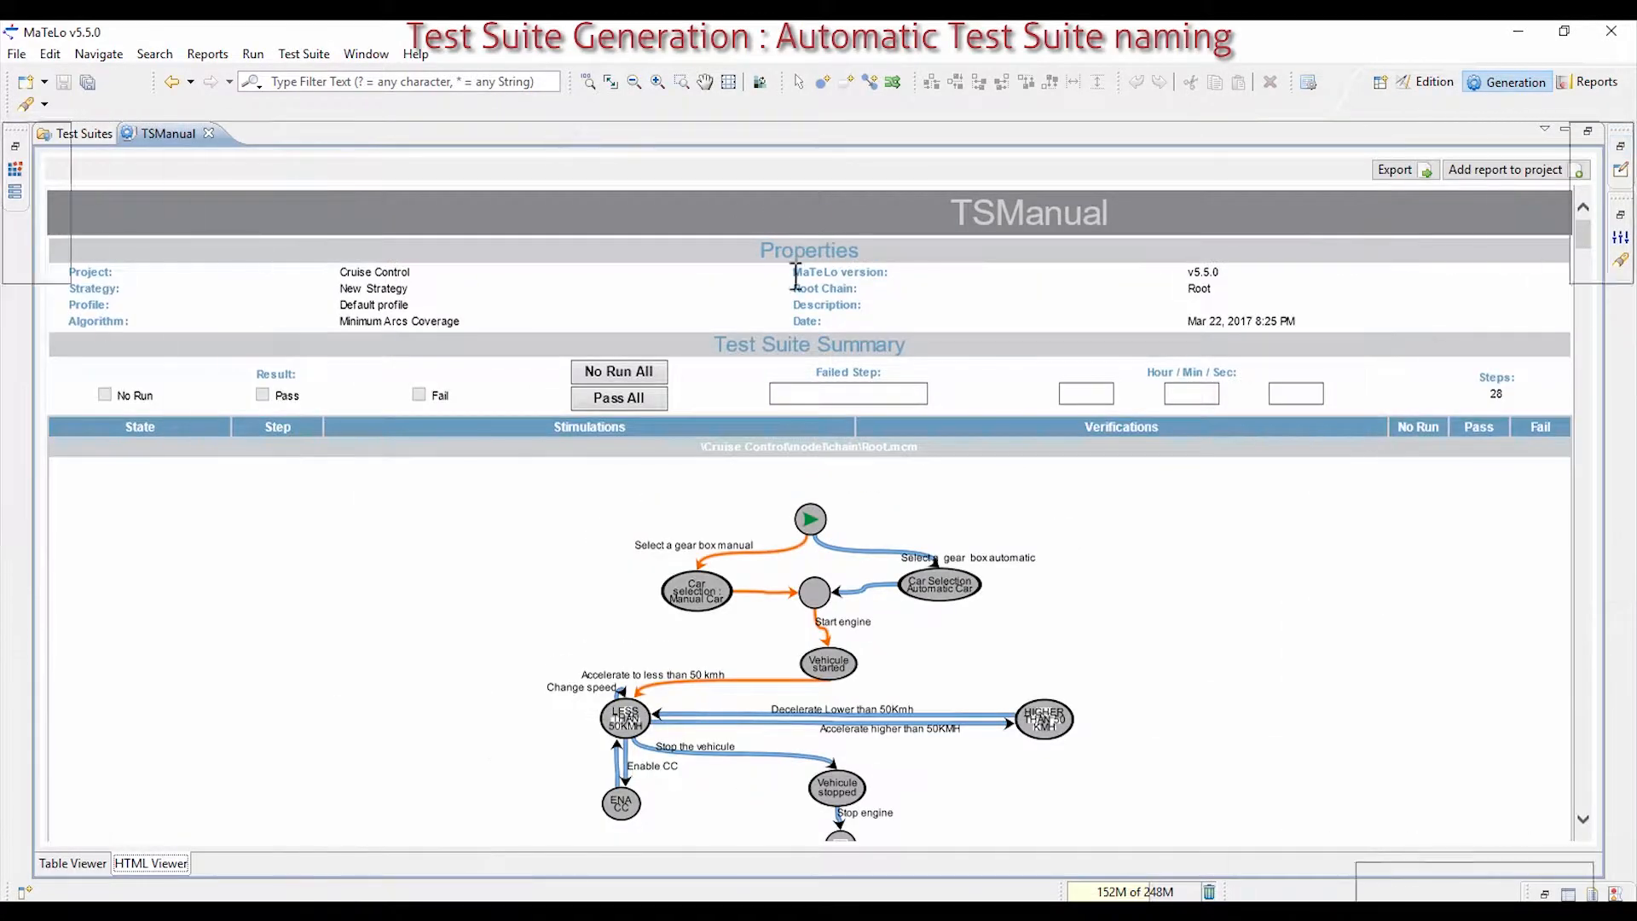
pyautogui.scroll(-15, 796, 648)
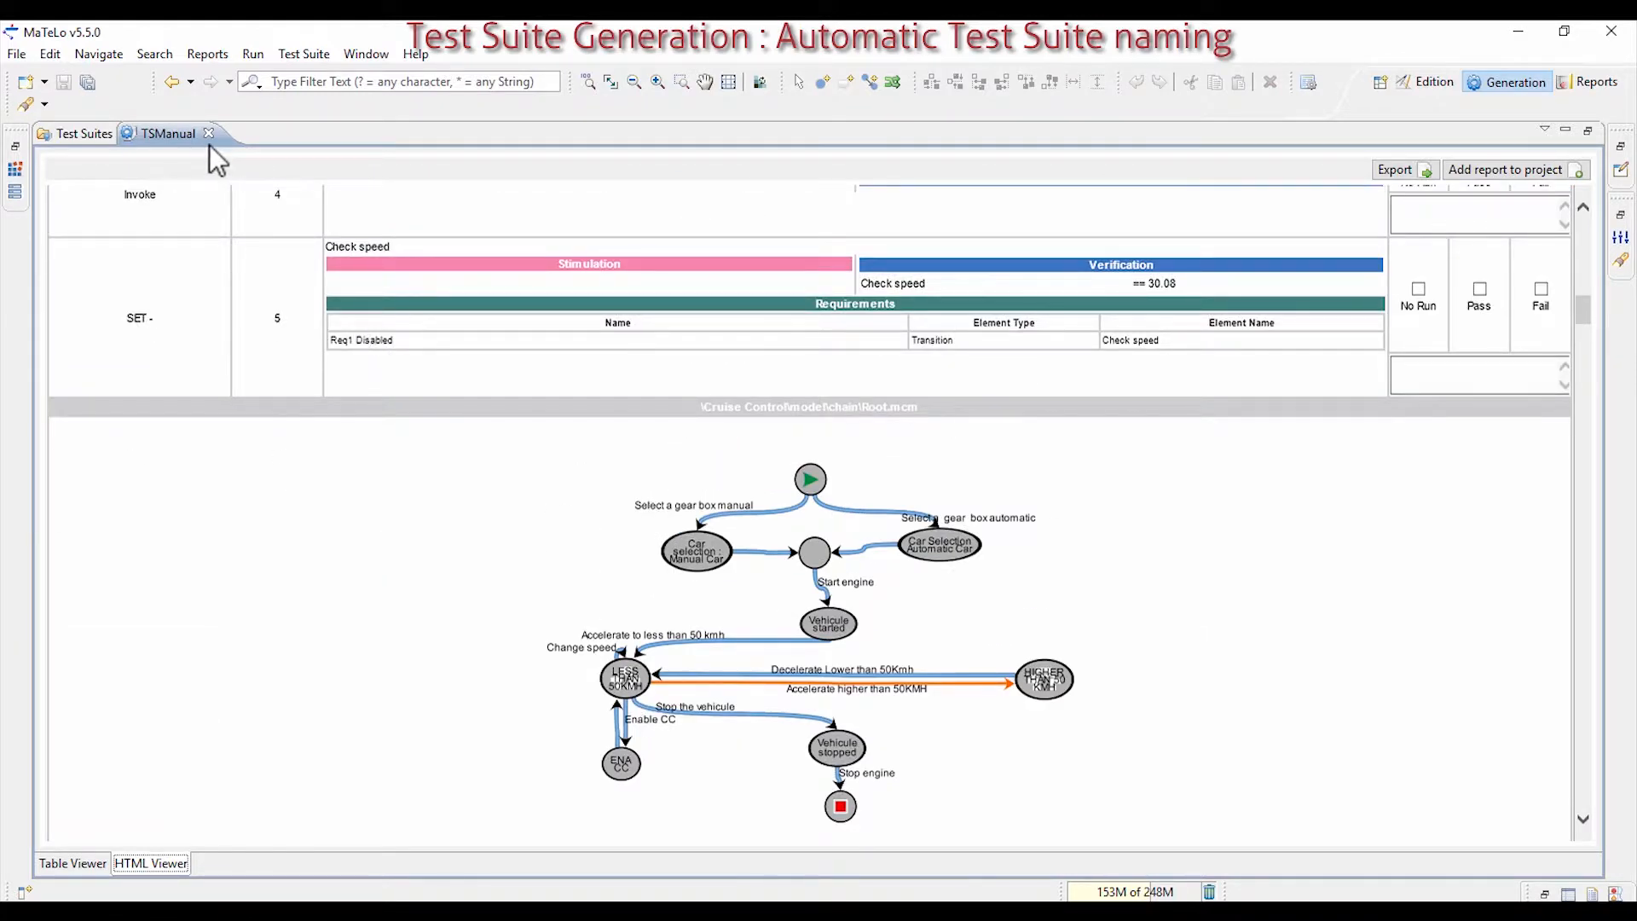
pyautogui.click(208, 138)
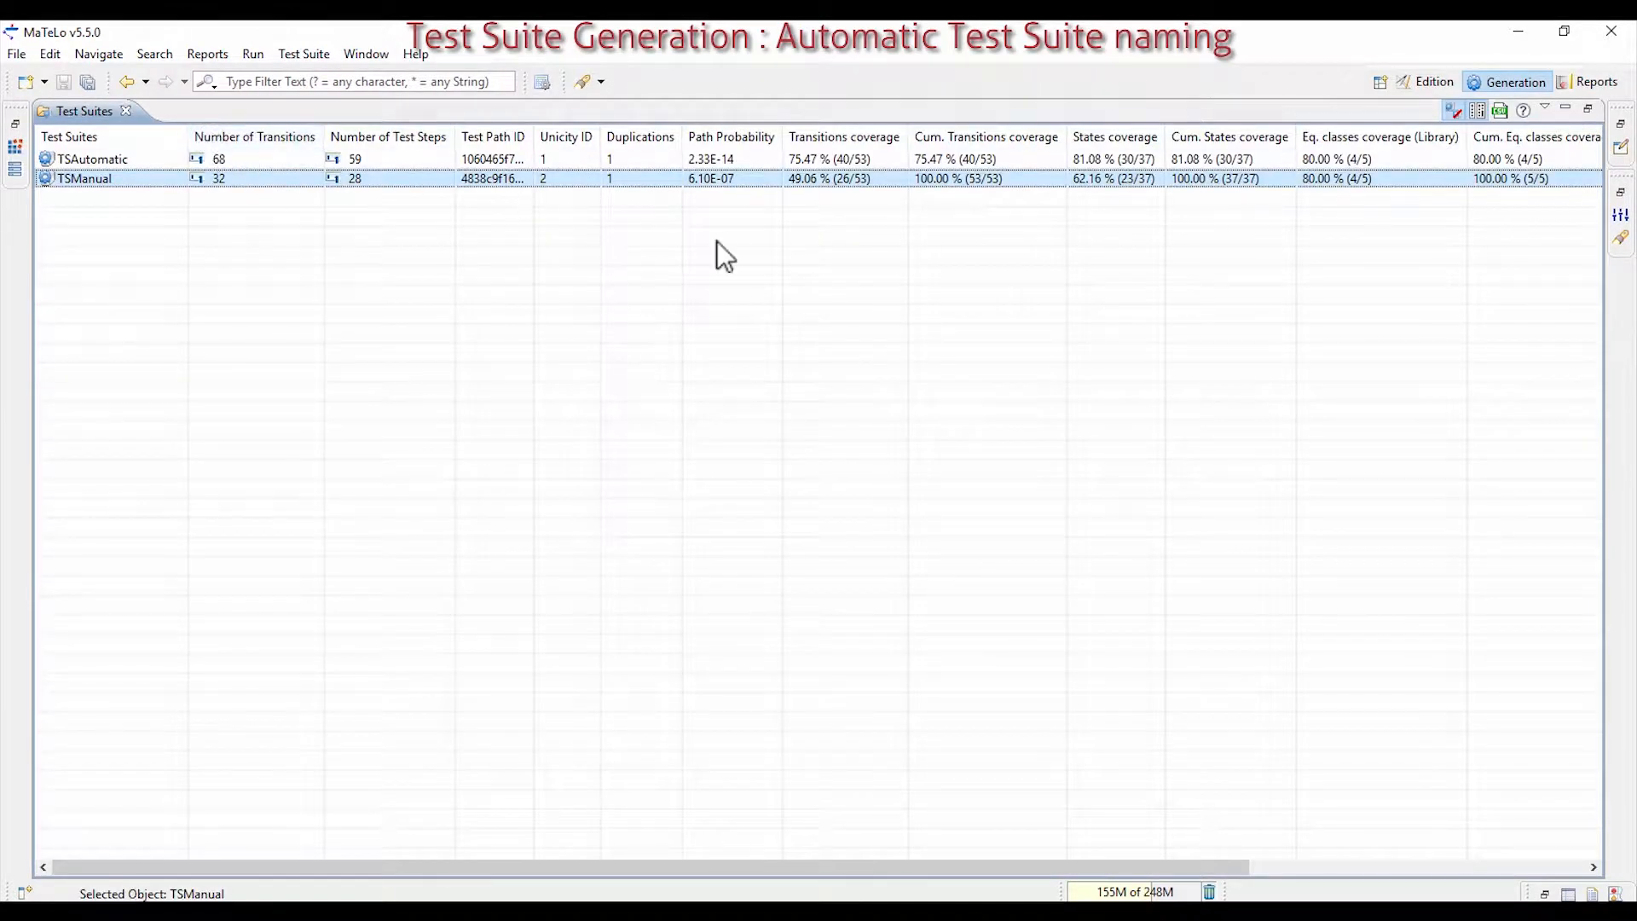
# - In the Edition perspective, open the HIGHER THAN 50 KMH chain from the Root diagram and select the transition from BREAK to CANCELED
pyautogui.click(1425, 75)
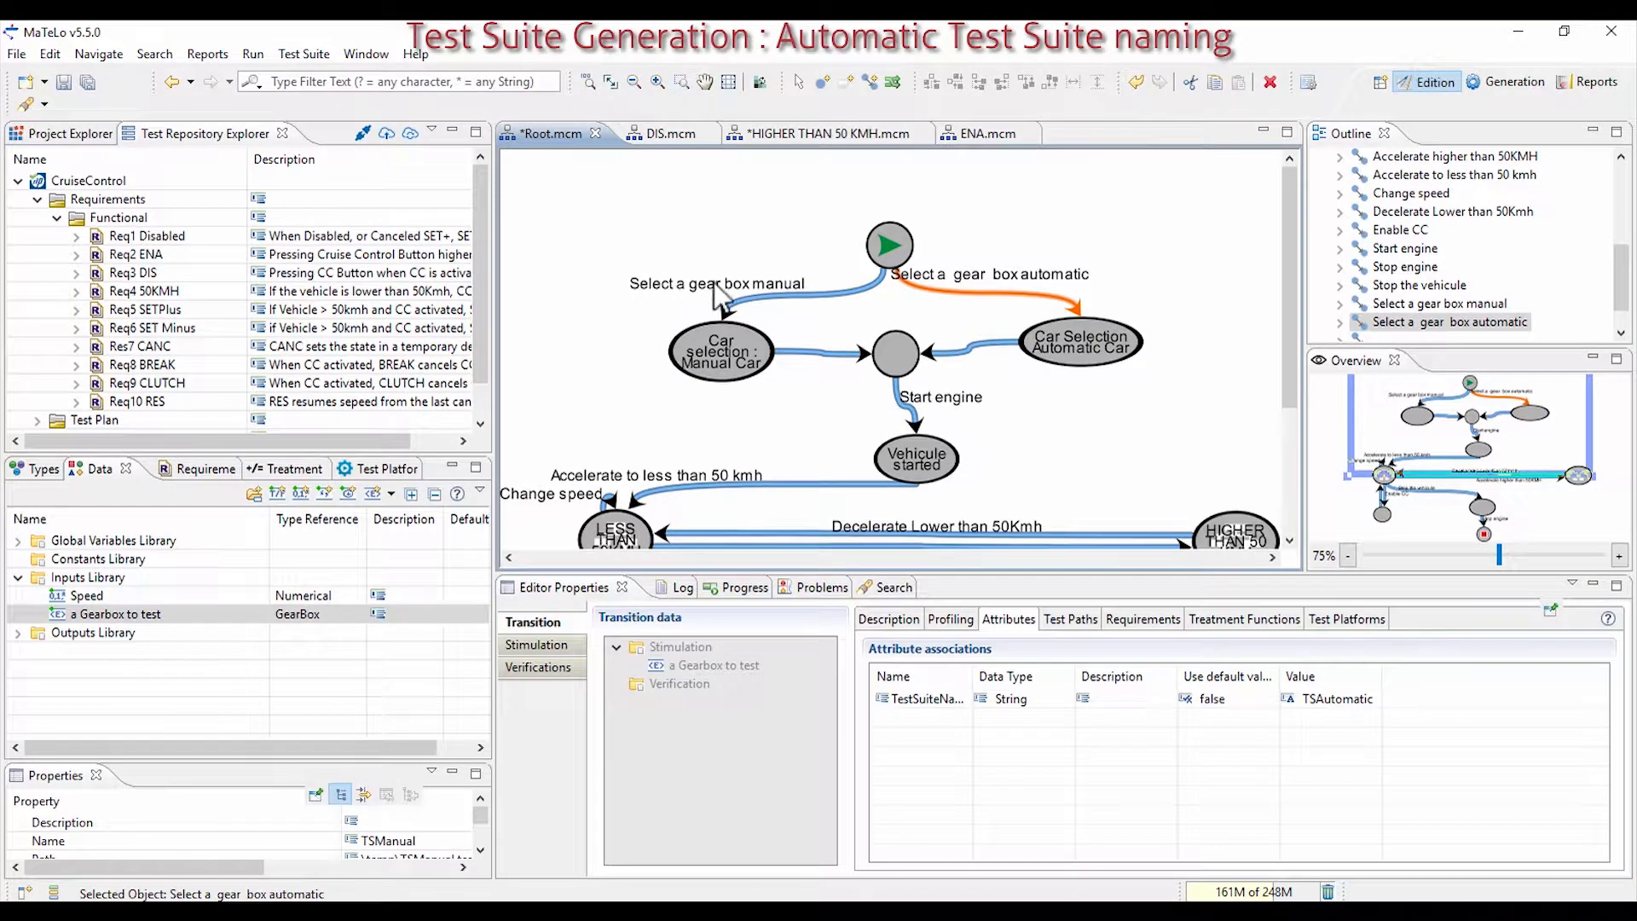
pyautogui.scroll(-3, 782, 334)
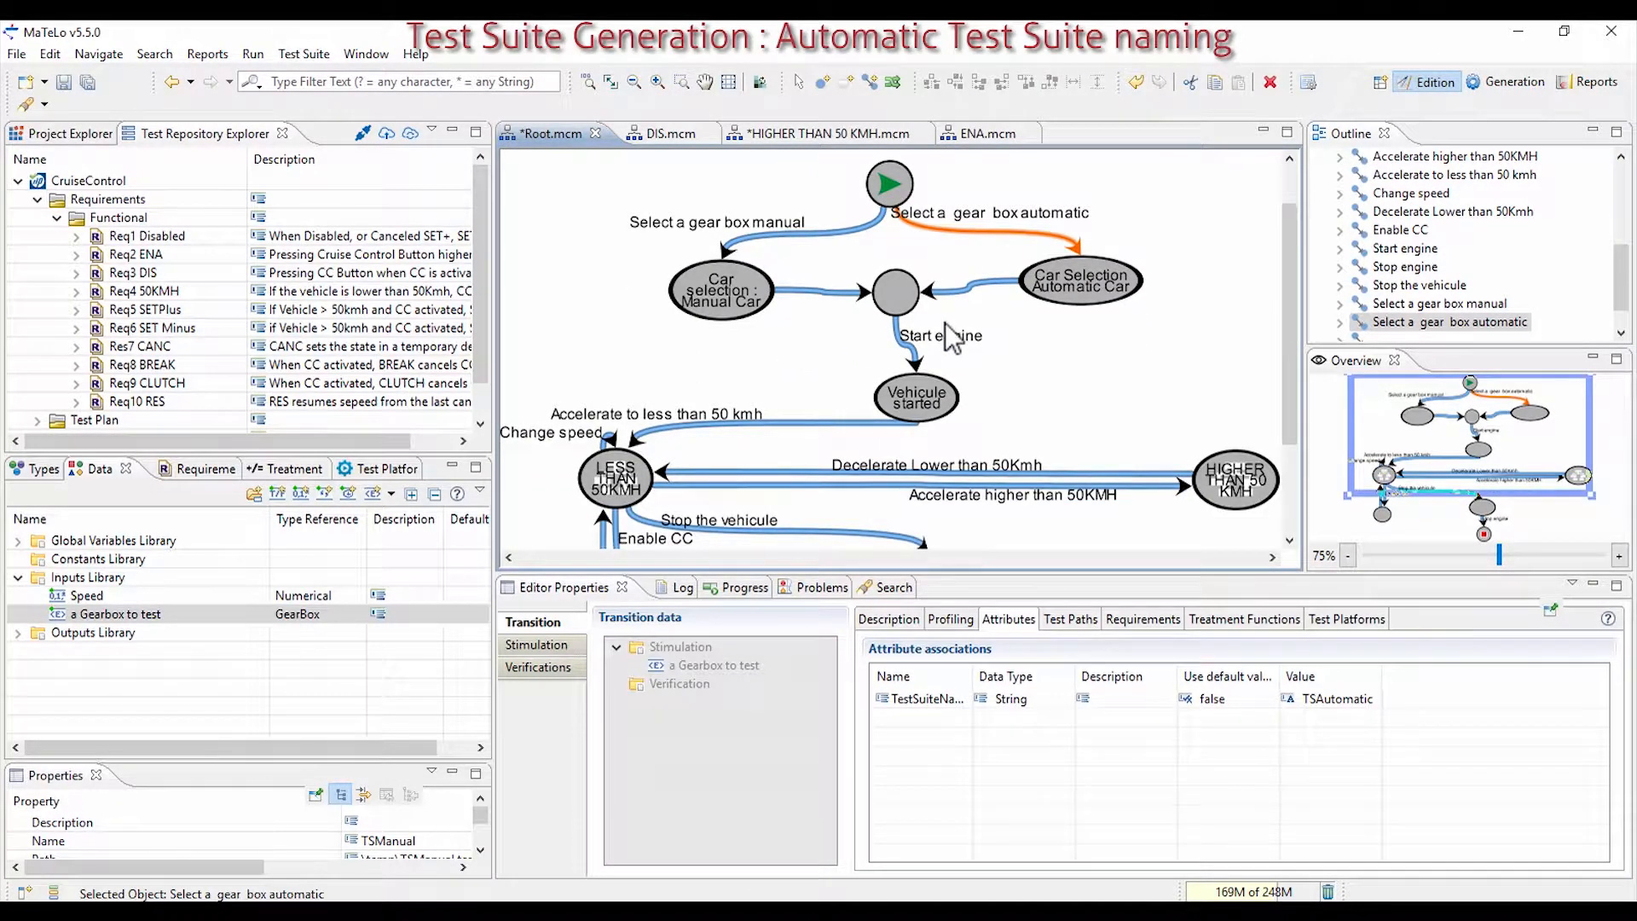
pyautogui.scroll(-3, 933, 336)
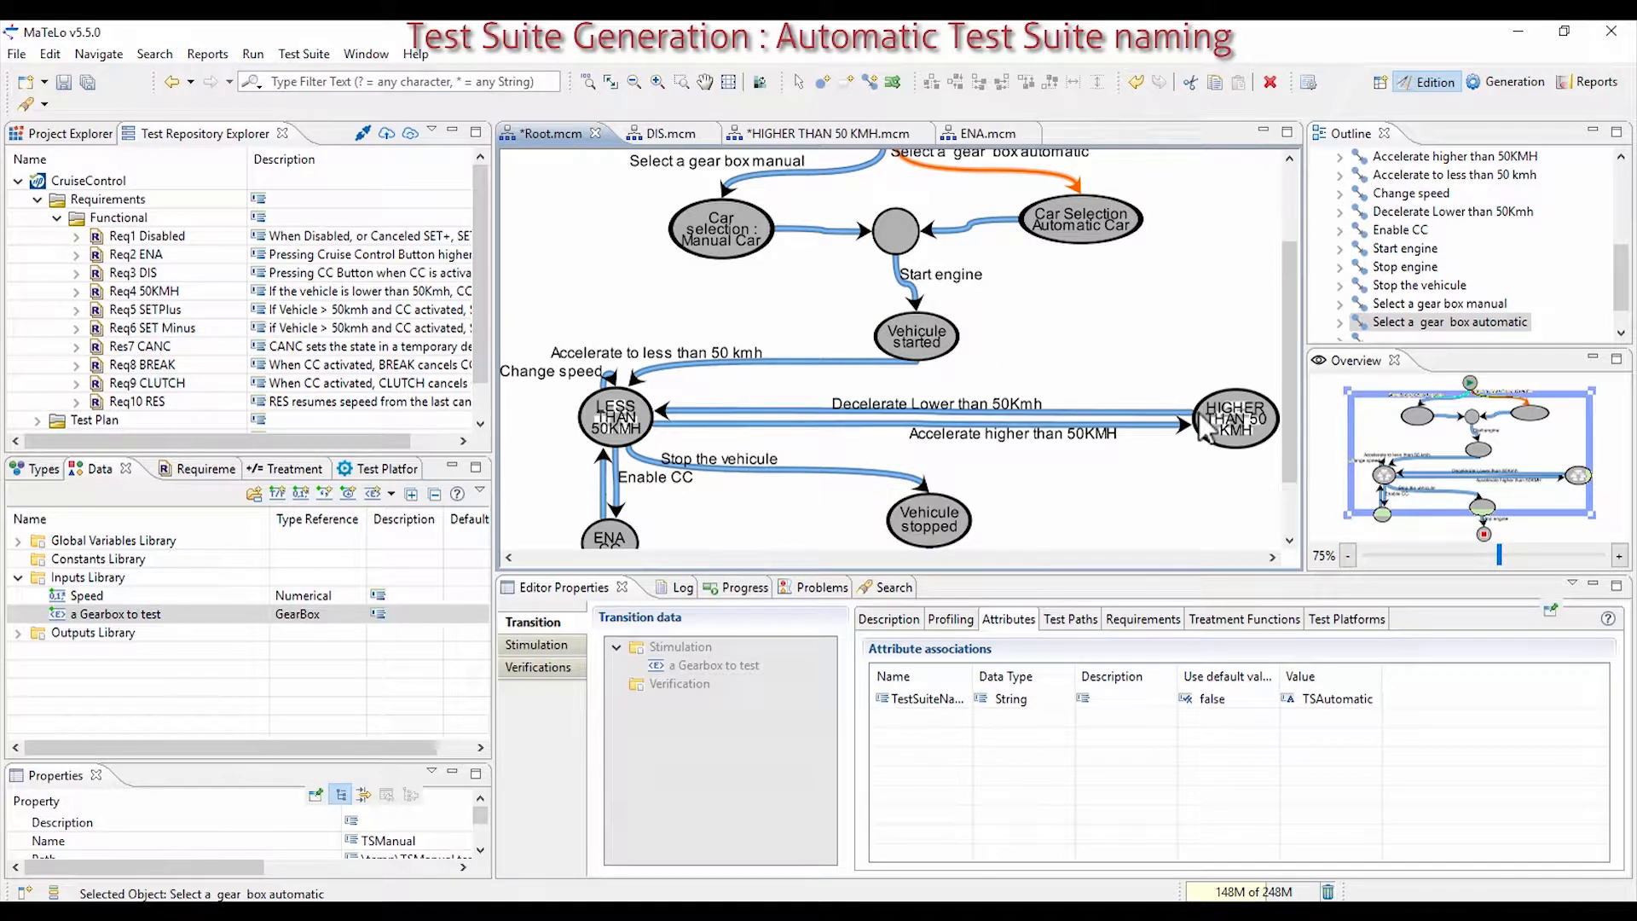
pyautogui.doubleClick(1226, 427)
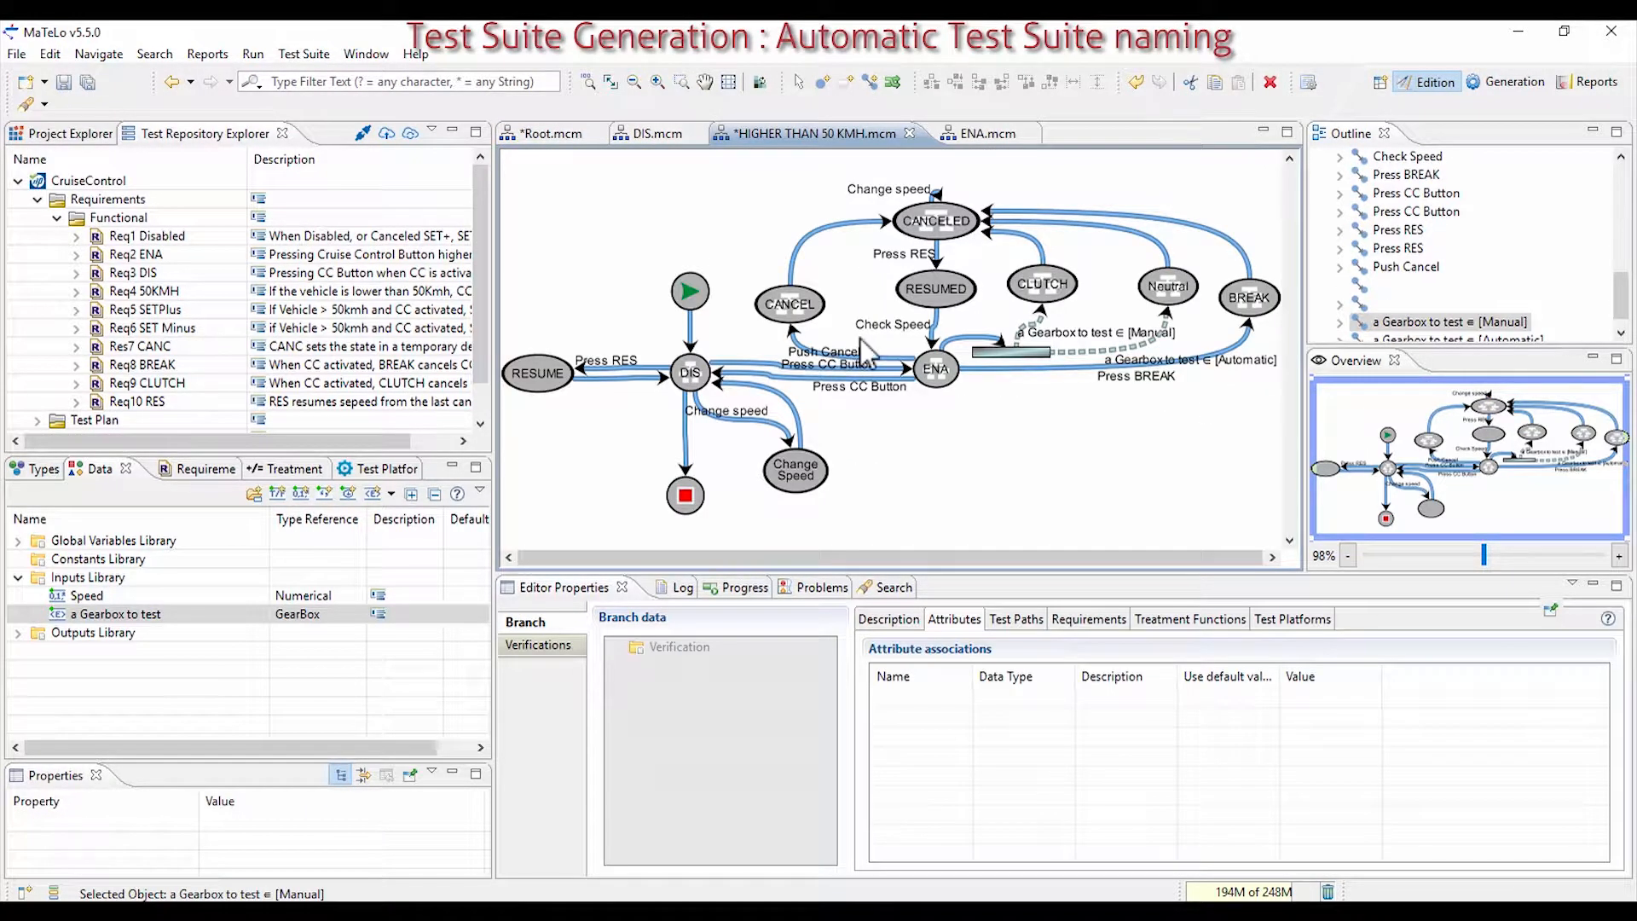
pyautogui.click(1040, 255)
pyautogui.click(1039, 248)
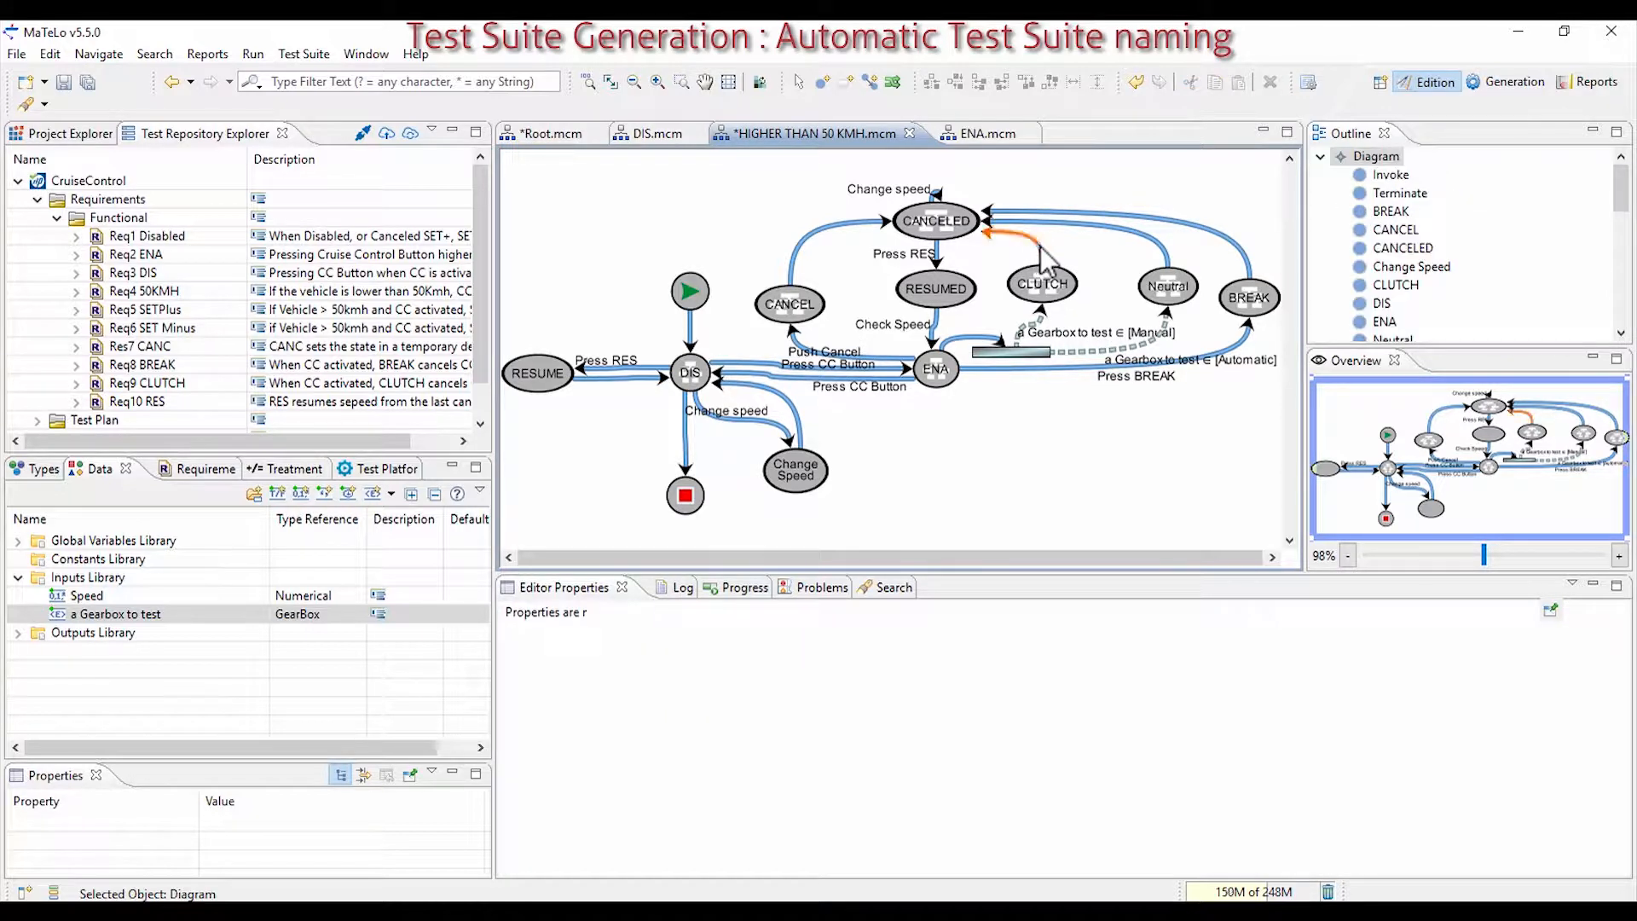
pyautogui.click(1236, 242)
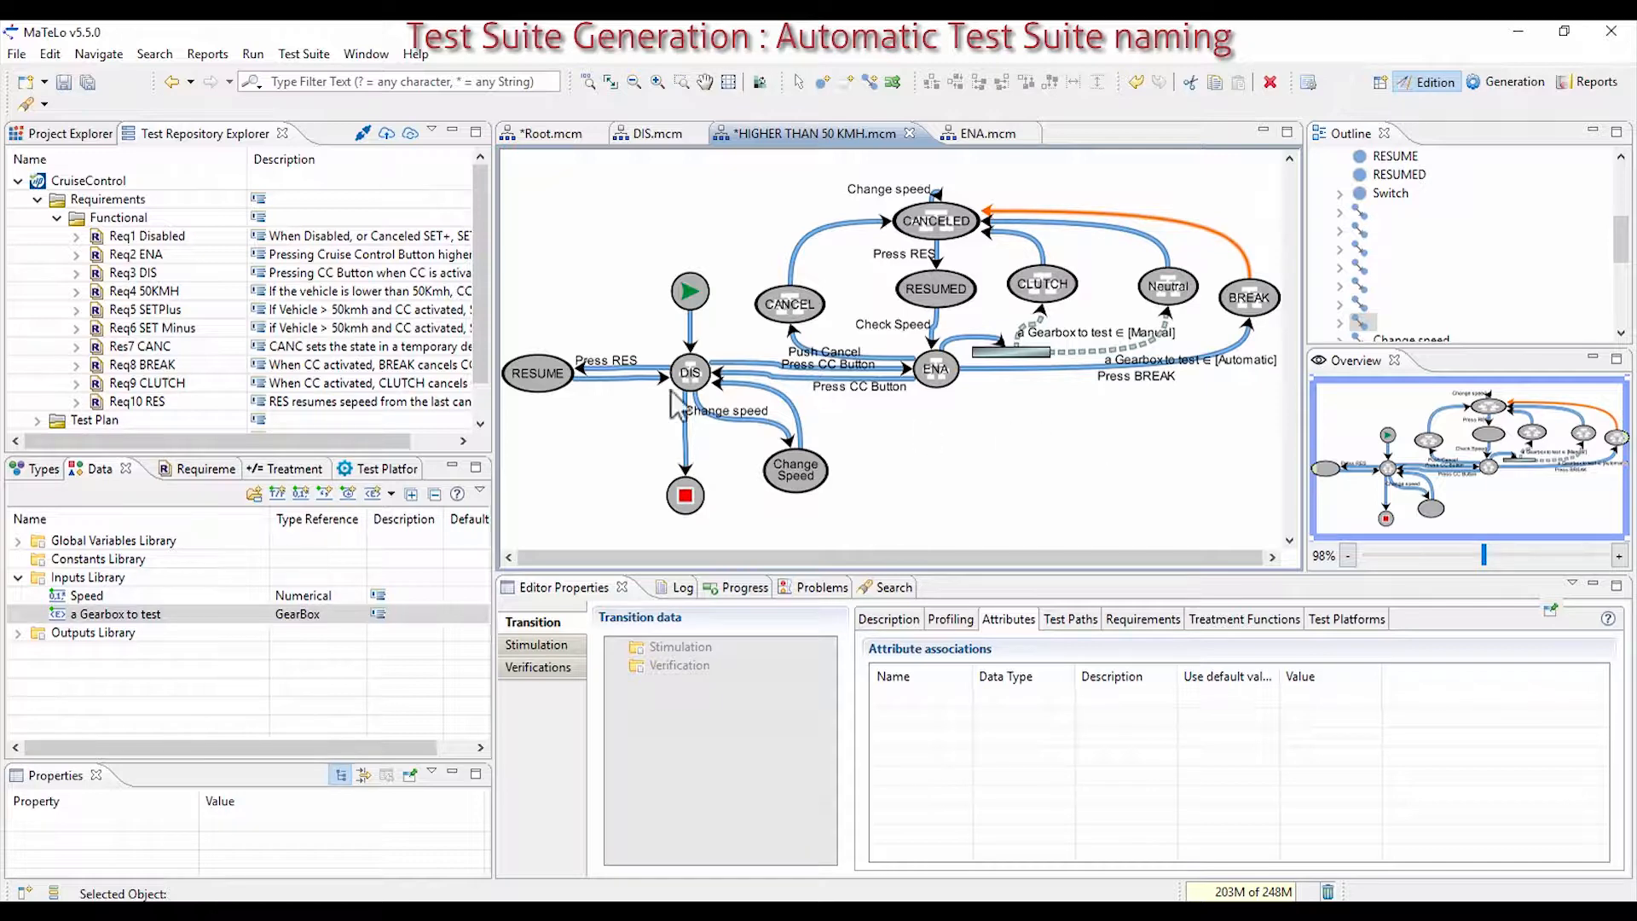
# - Duplicate the TestSuiteName0 attribute in the Attributes Library and rename the copy TestSuiteName1
pyautogui.click(54, 894)
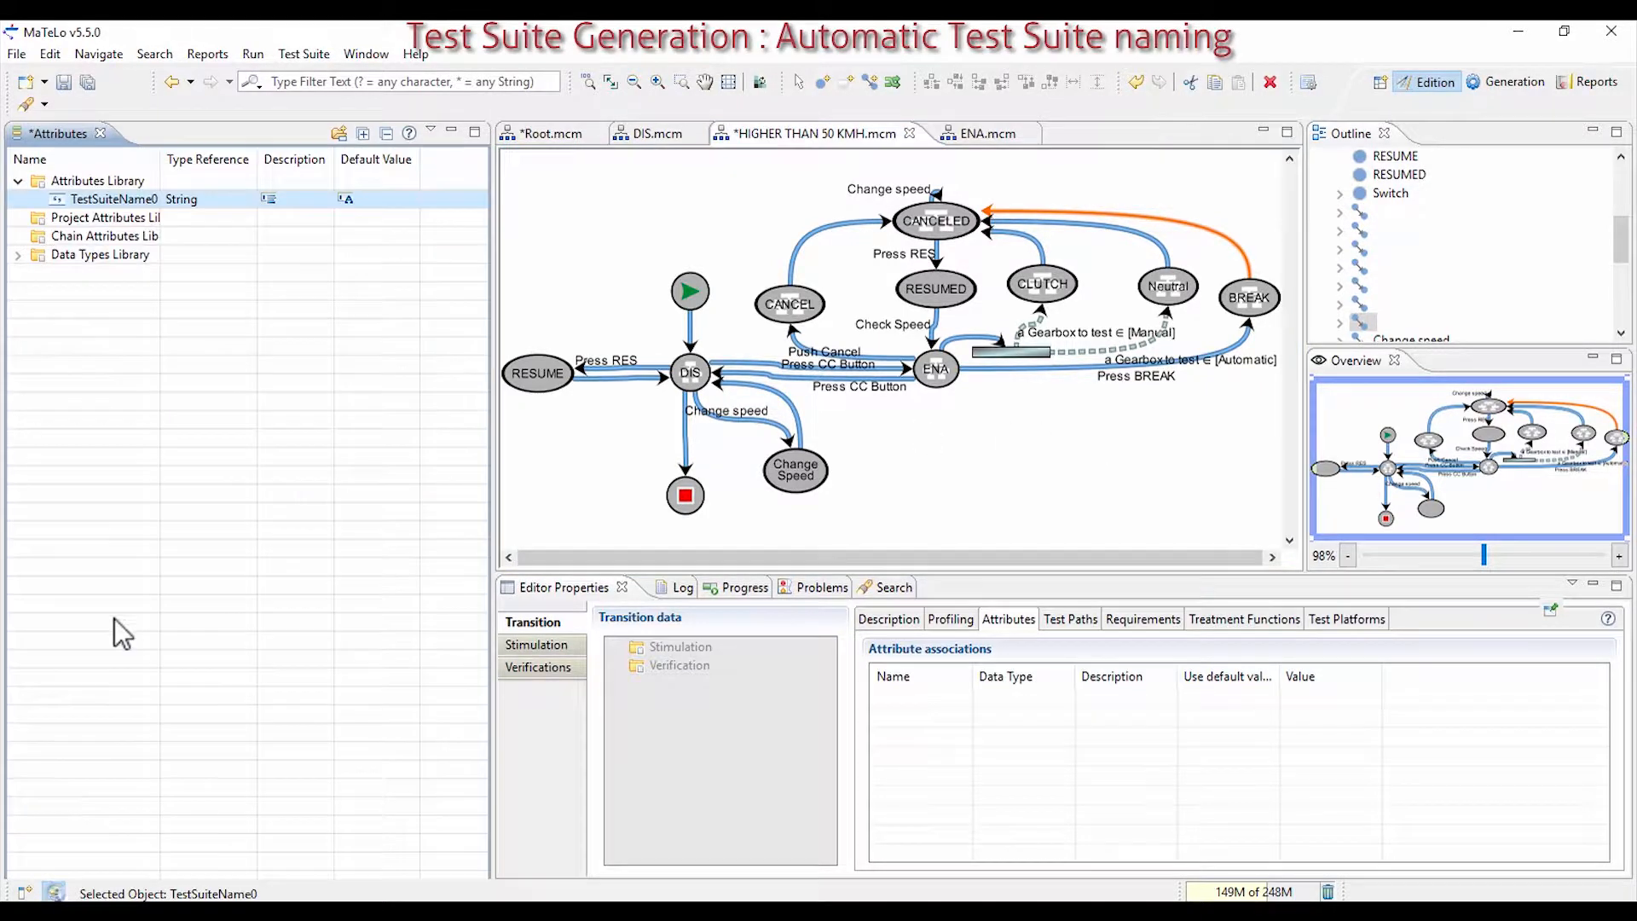
pyautogui.moveTo(155, 166); pyautogui.dragTo(191, 166)
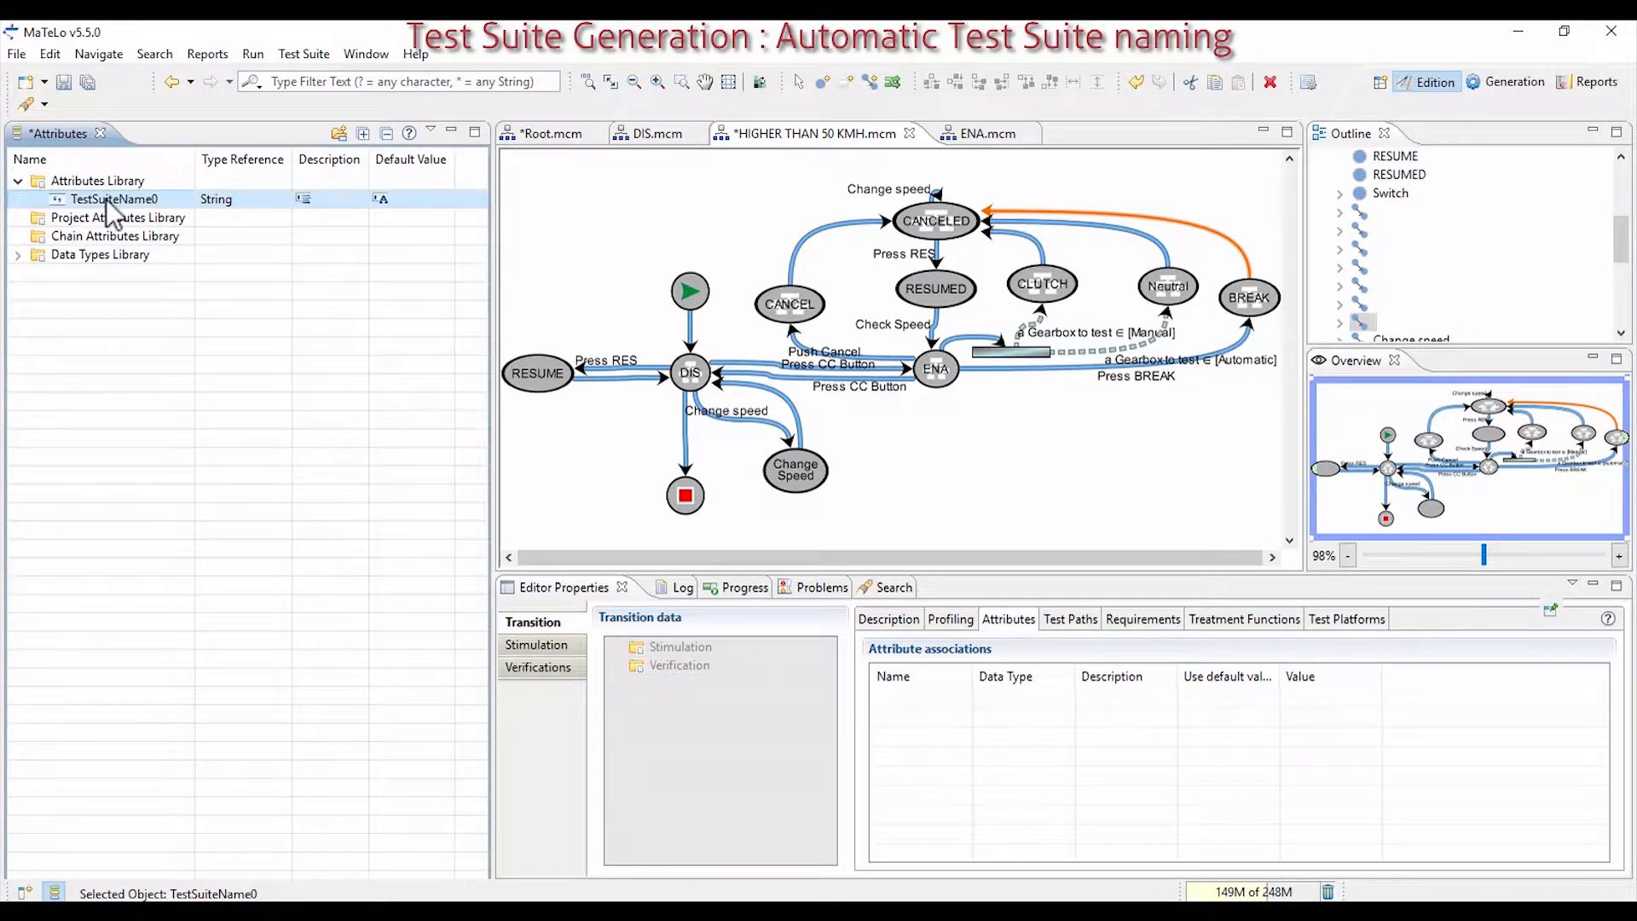
pyautogui.moveTo(106, 198); pyautogui.dragTo(121, 183)
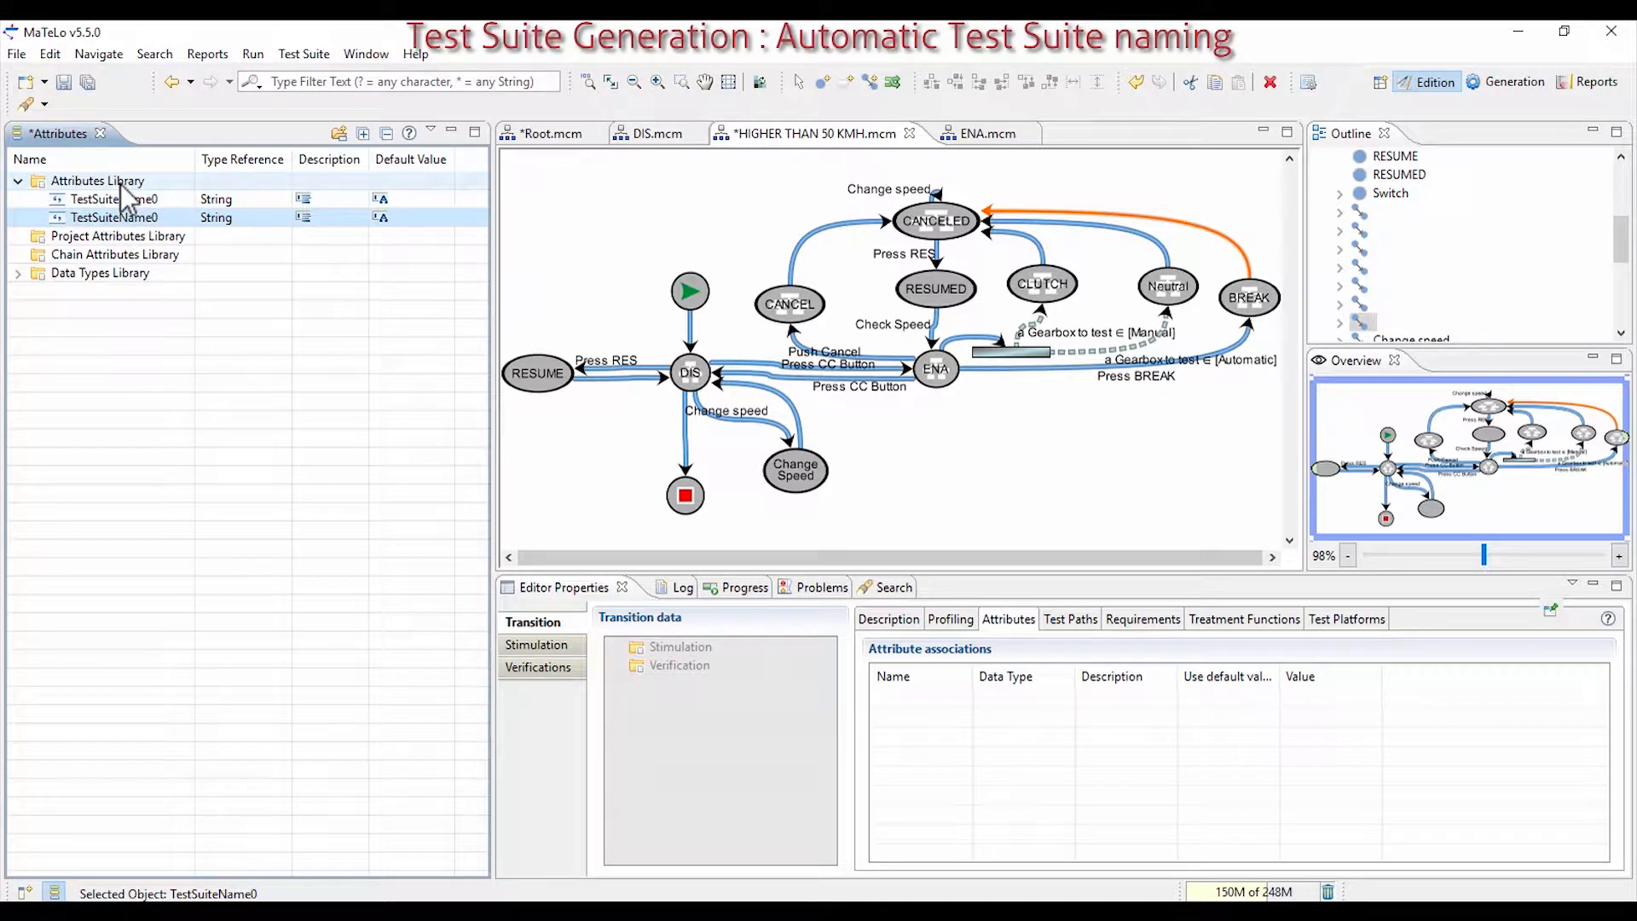
pyautogui.click(148, 219)
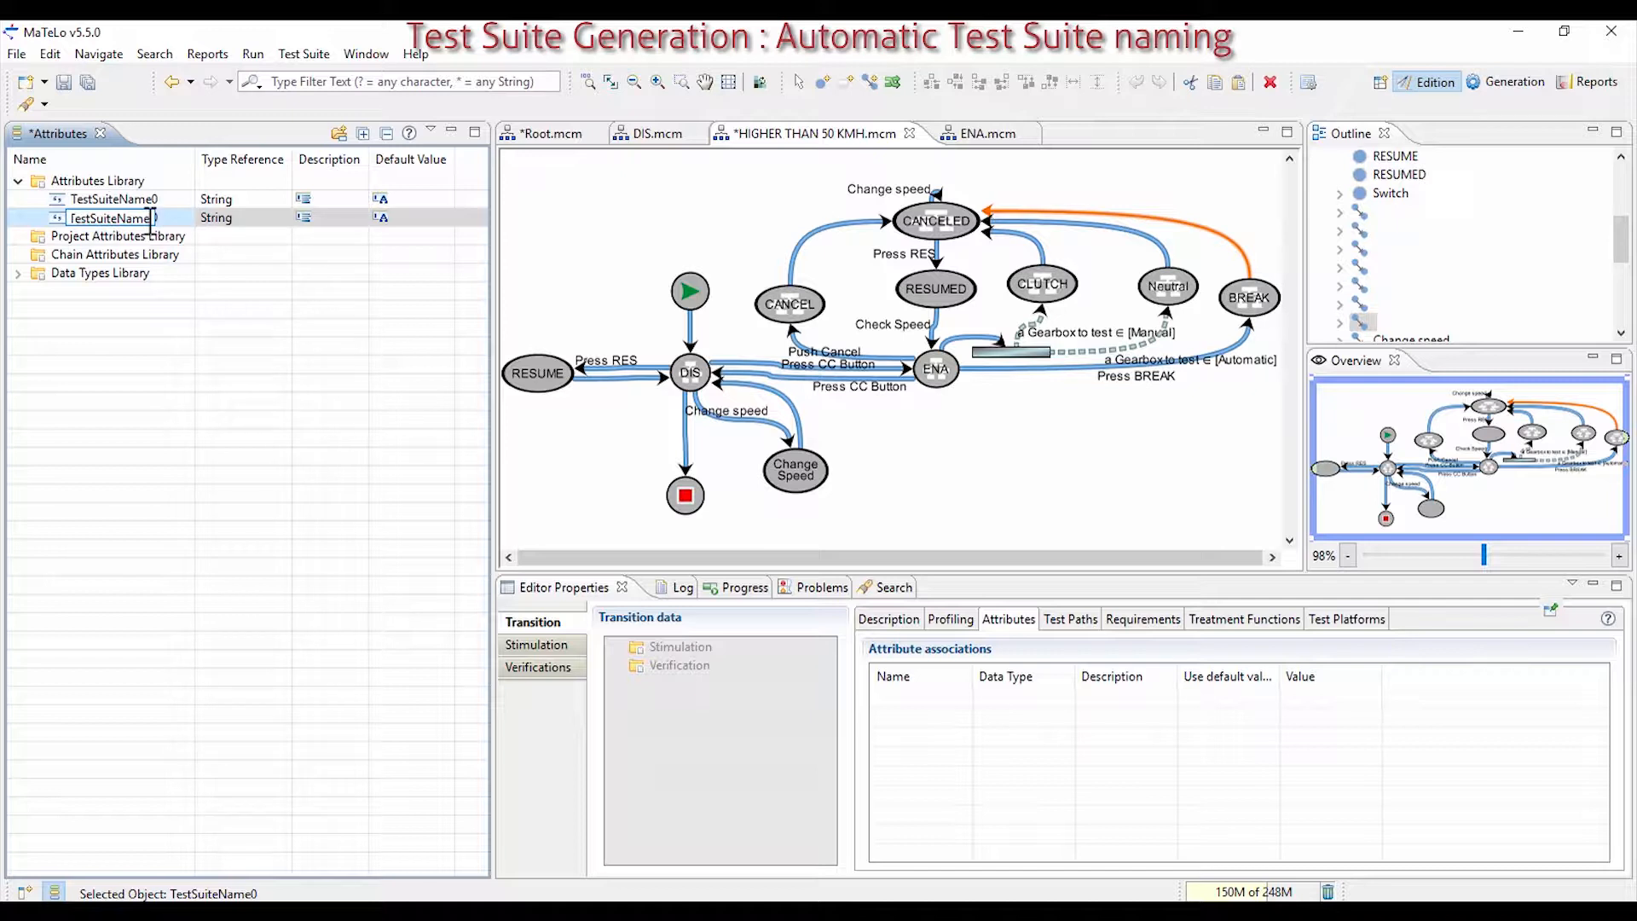
pyautogui.write('1')
pyautogui.press('Return')
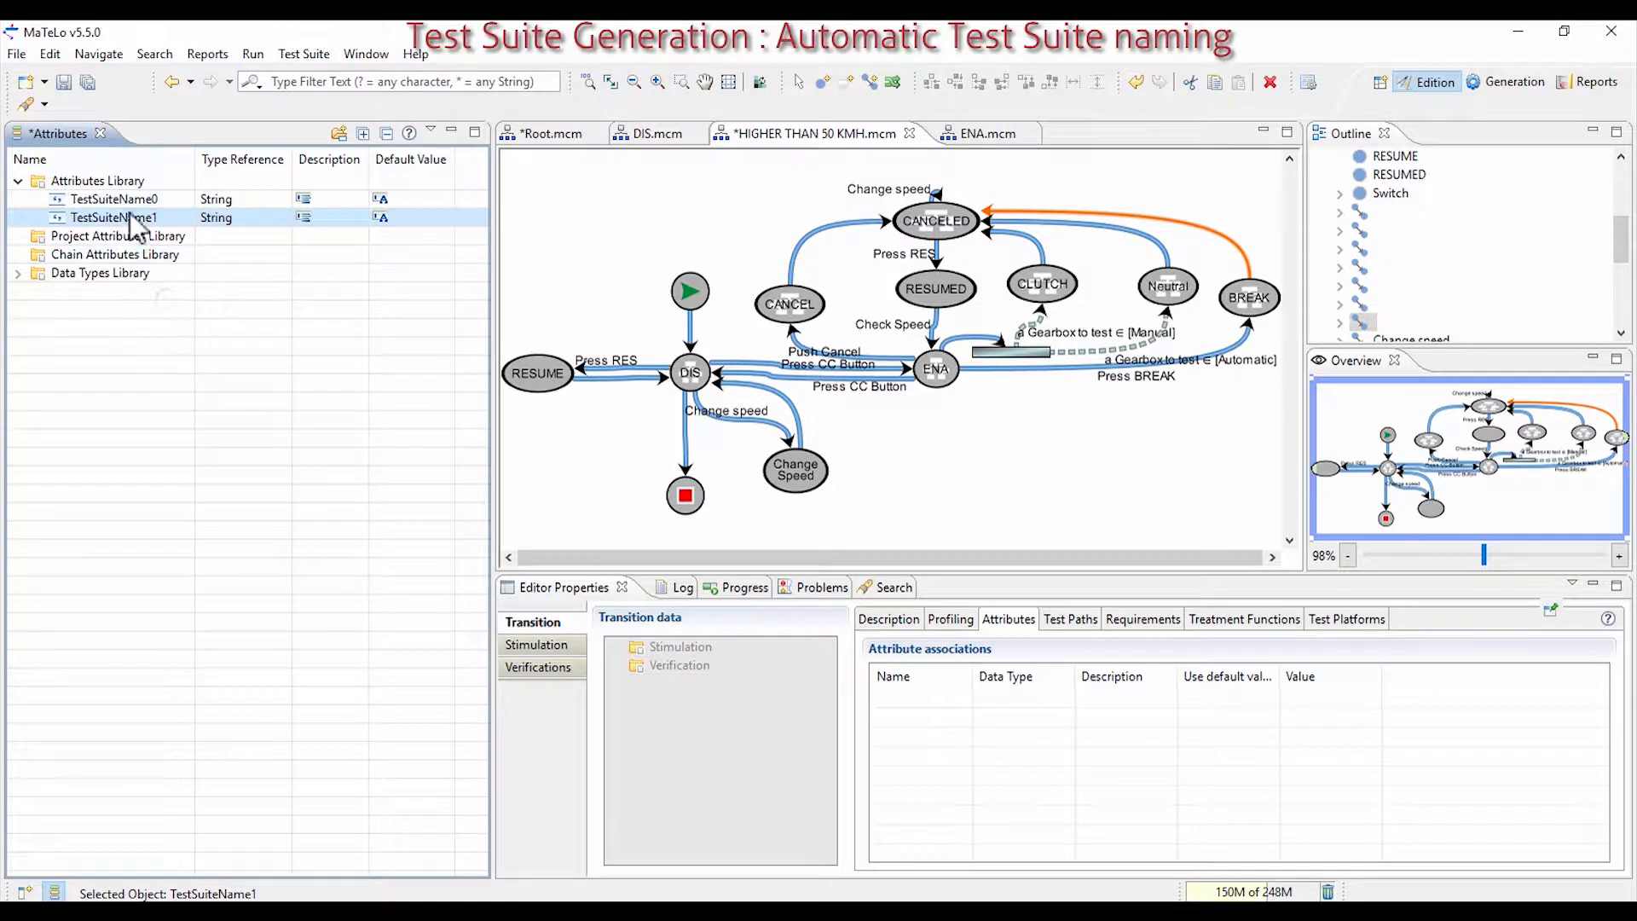
# - Associate TestSuiteName1 with the BREAK-to-CANCELED transition and set its value to Break
pyautogui.click(140, 202)
pyautogui.click(134, 220)
pyautogui.moveTo(133, 218); pyautogui.dragTo(1068, 728)
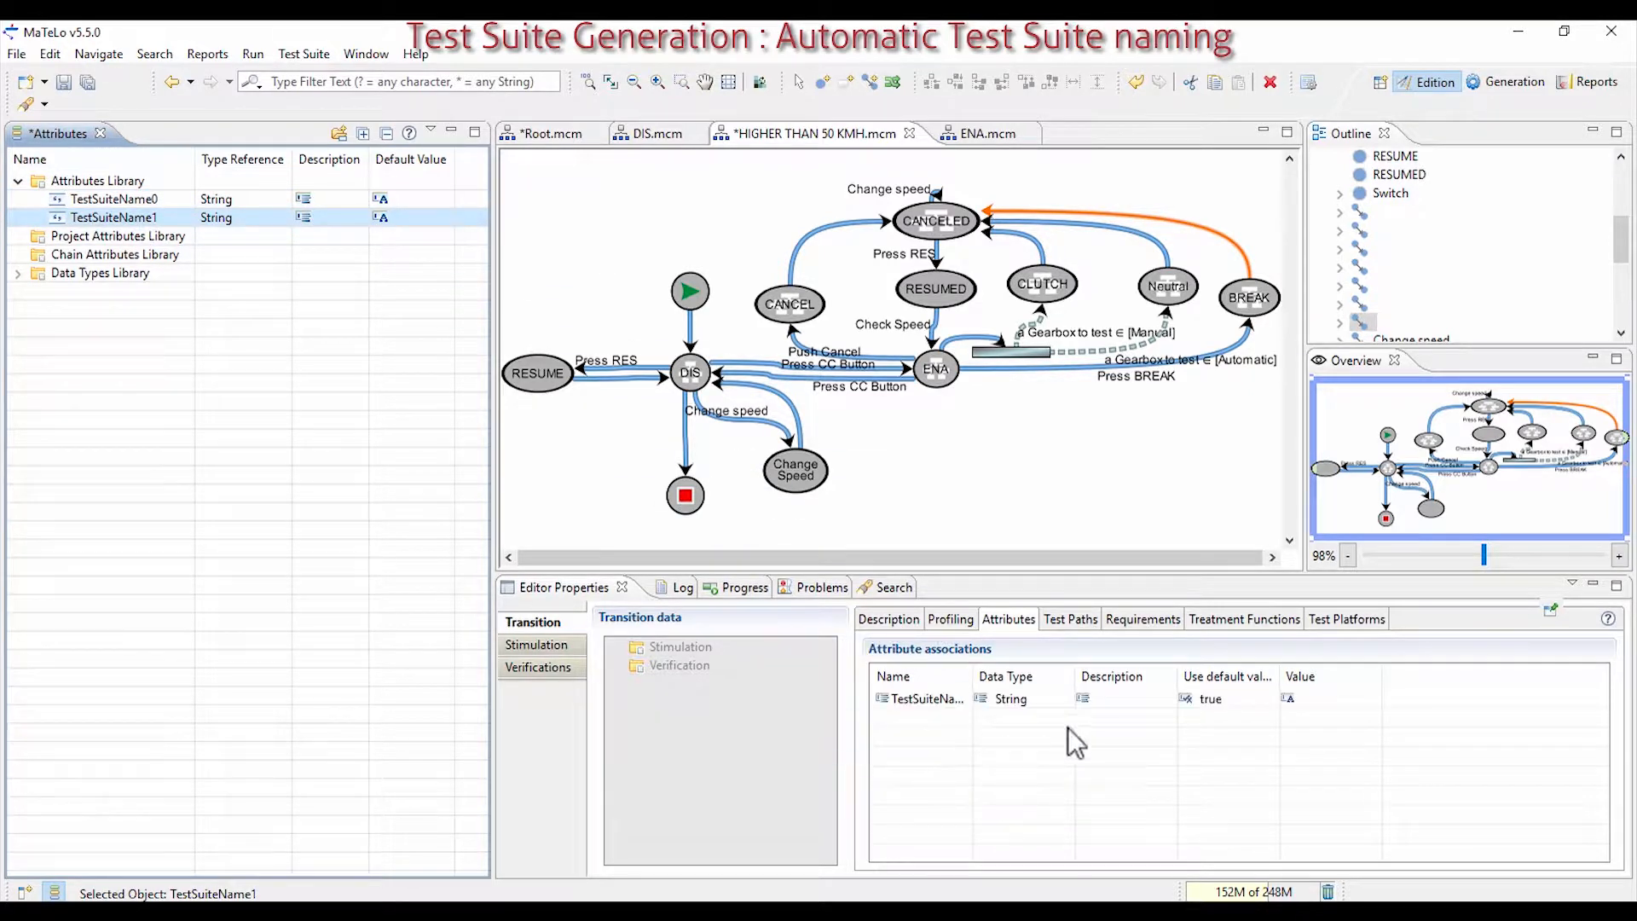
pyautogui.click(1312, 706)
pyautogui.click(1311, 706)
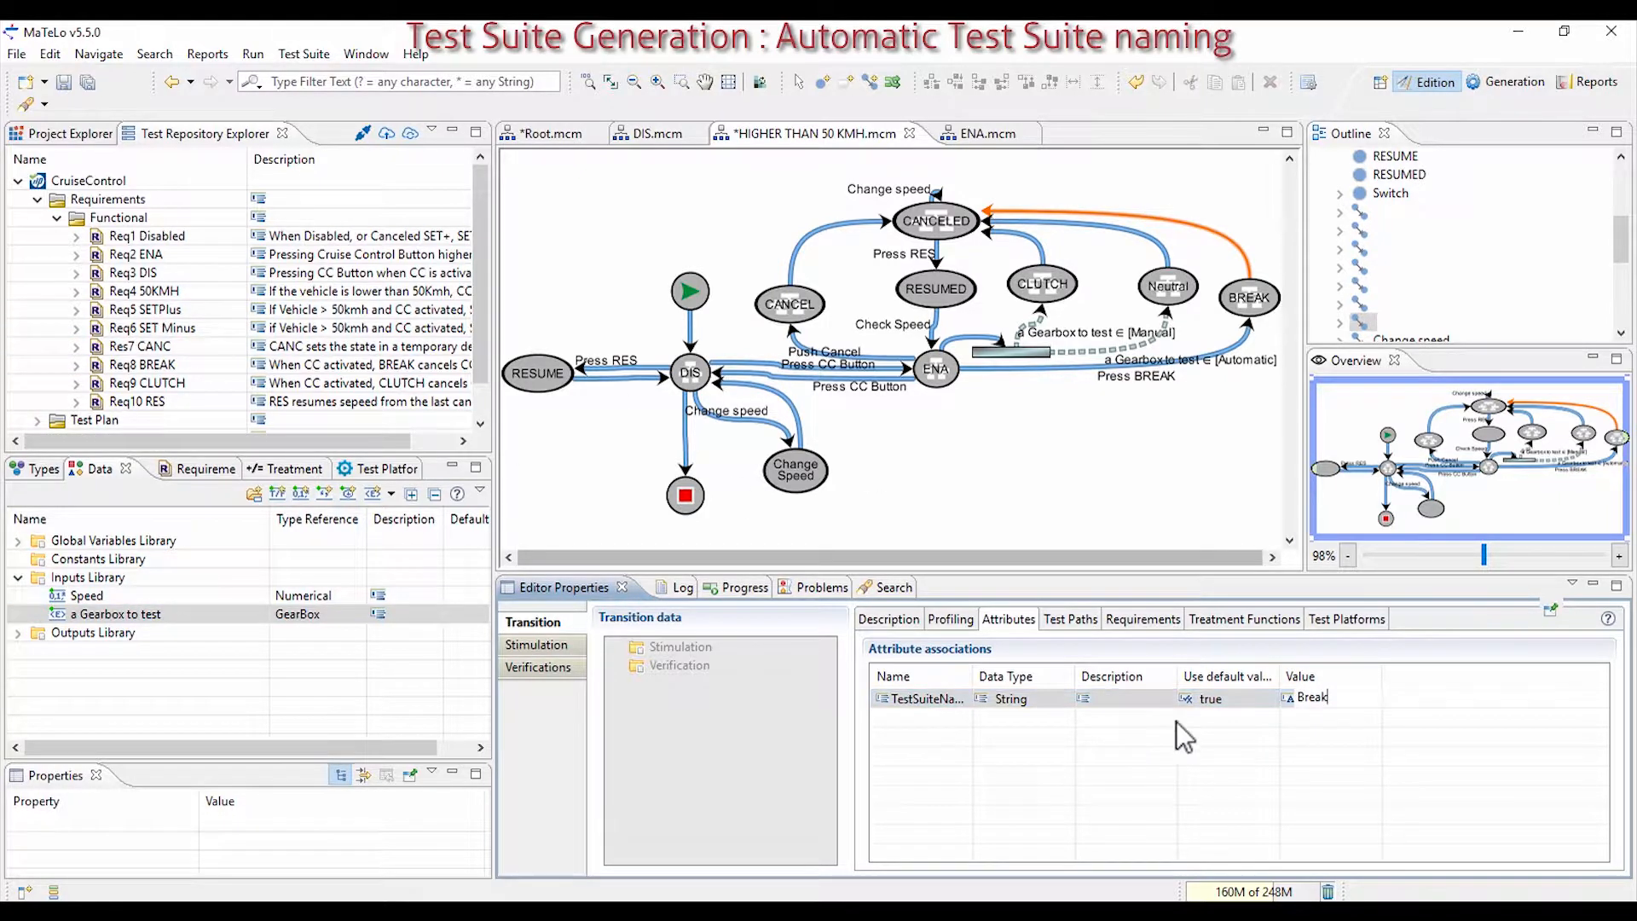
pyautogui.moveTo(980, 676); pyautogui.dragTo(1019, 678)
pyautogui.click(1361, 711)
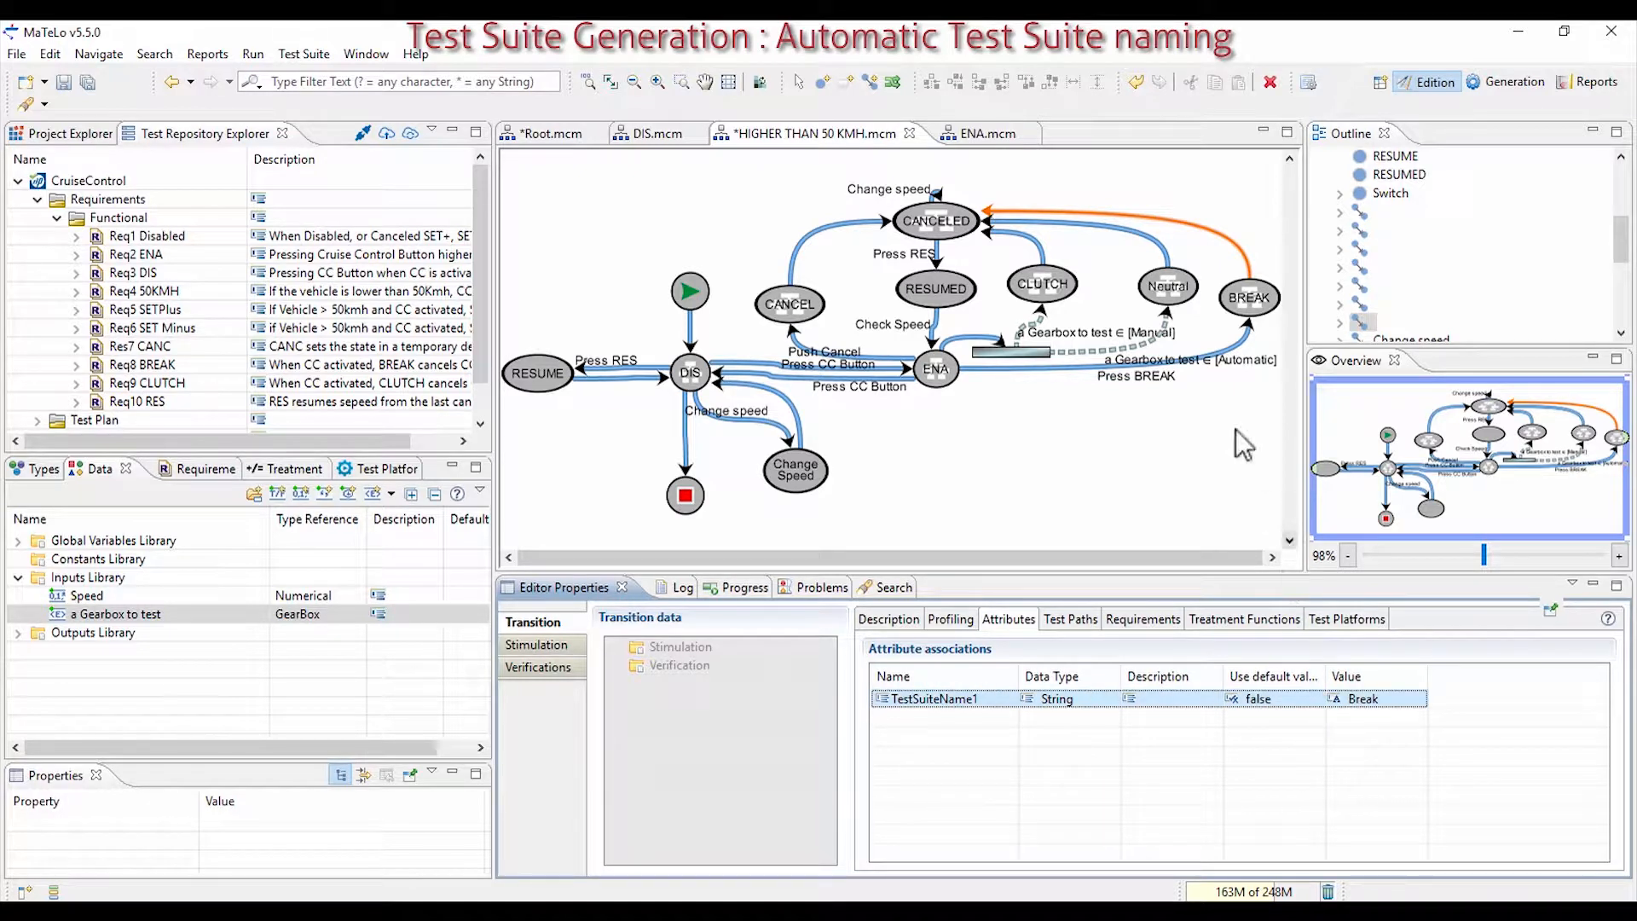
# - Associate TestSuiteName1 with the transition from Neutral to CANCELED and set its value to Neutral
pyautogui.click(1149, 242)
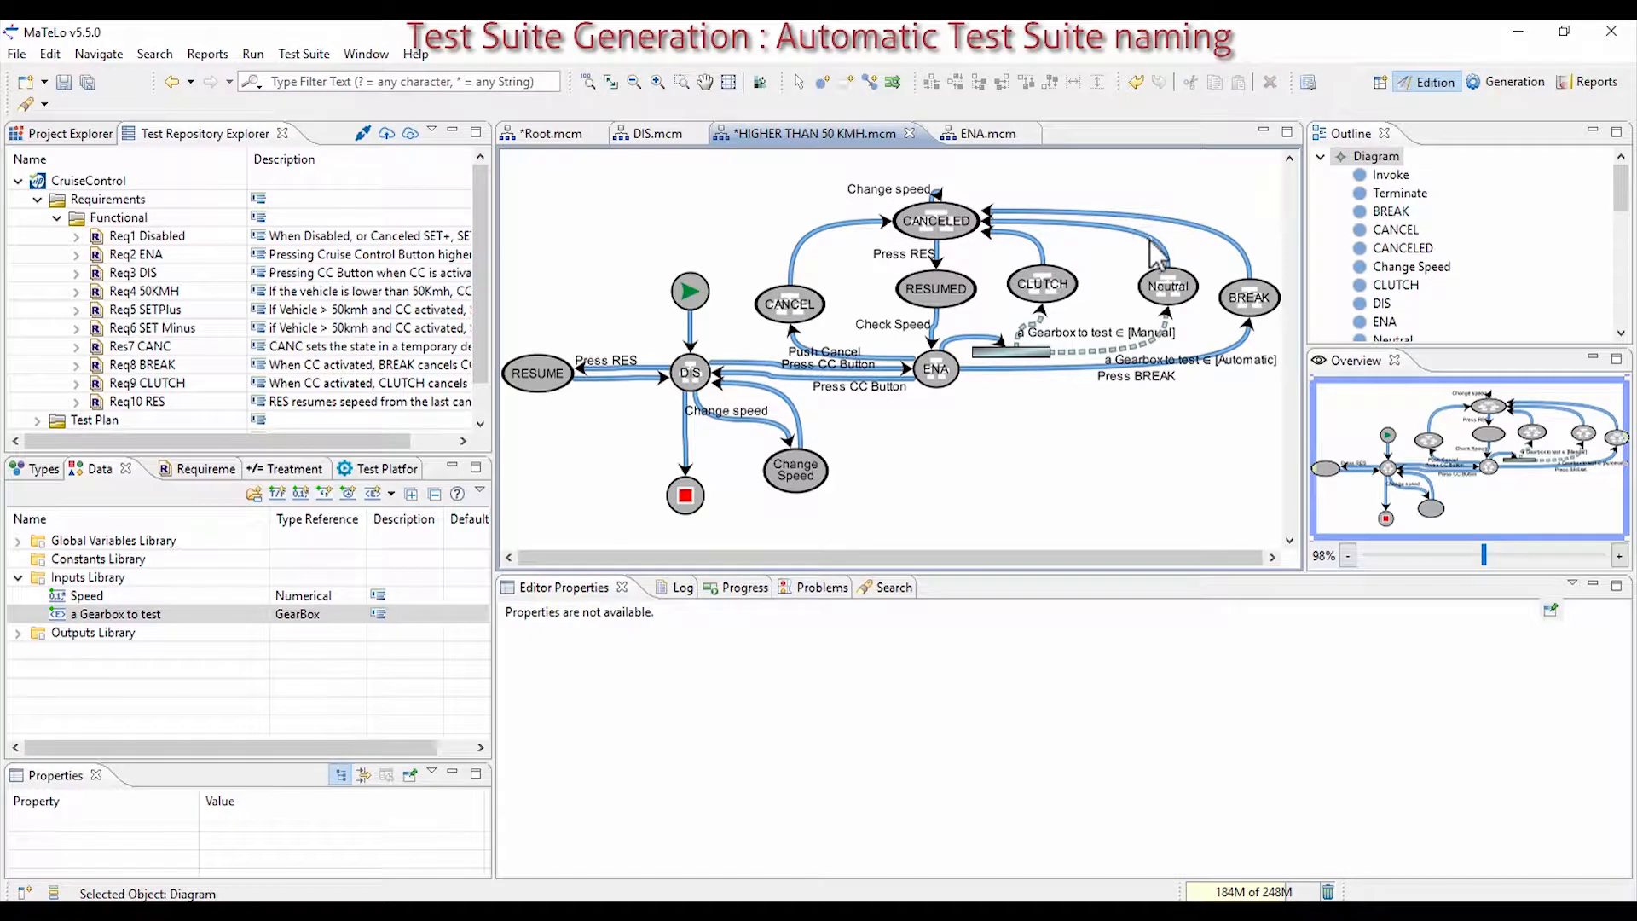
pyautogui.click(1155, 252)
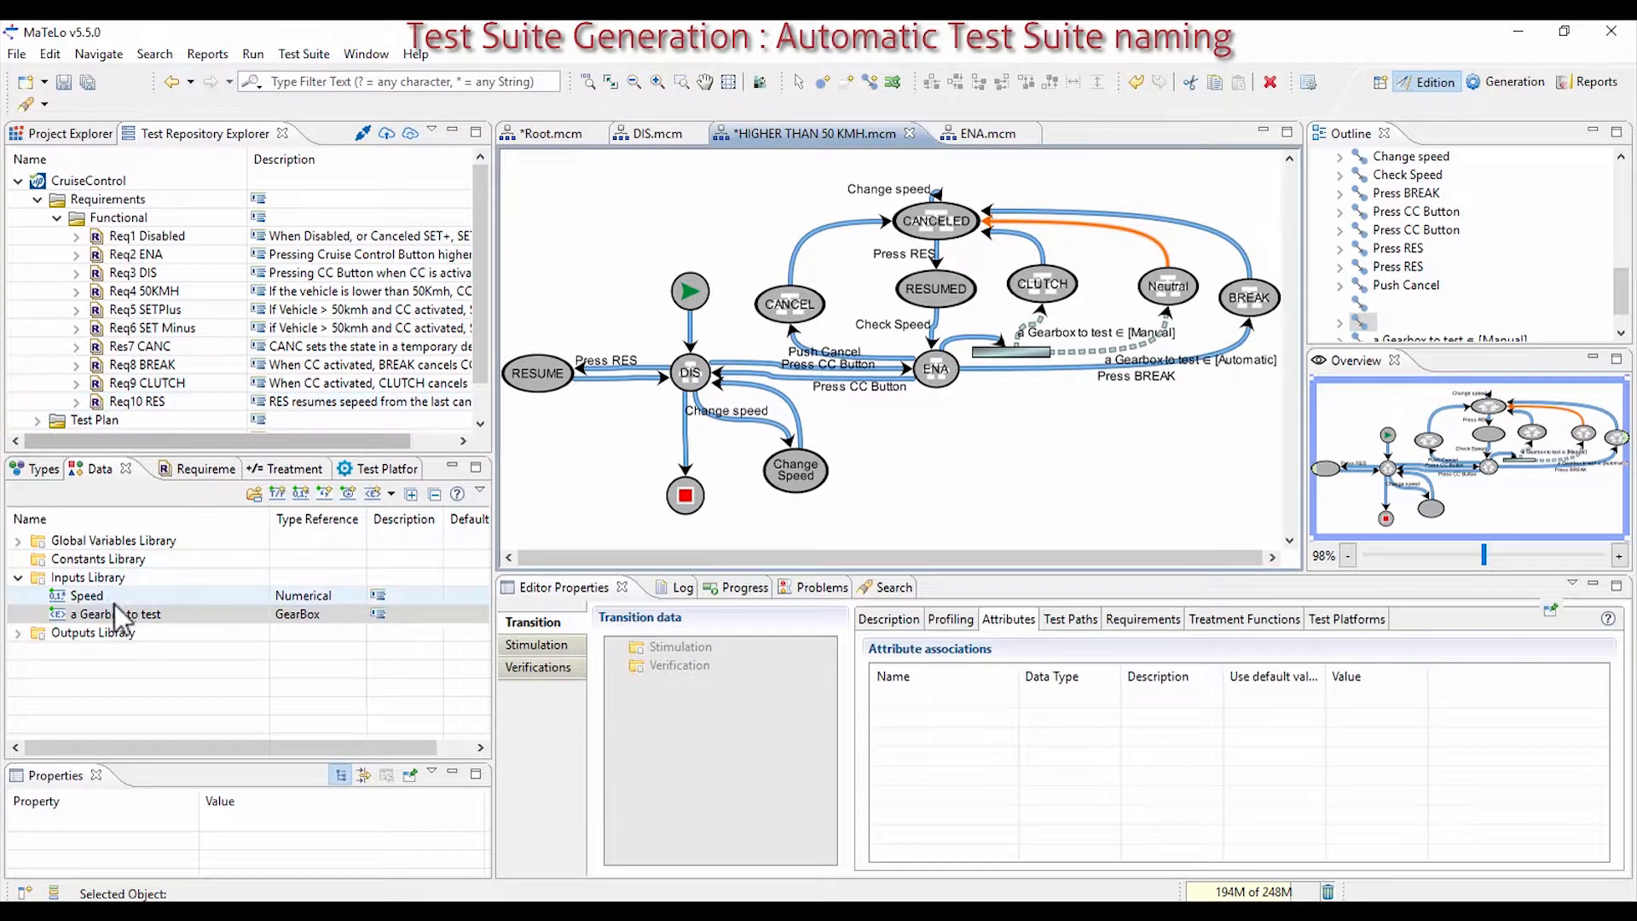
pyautogui.moveTo(124, 613); pyautogui.dragTo(1352, 735)
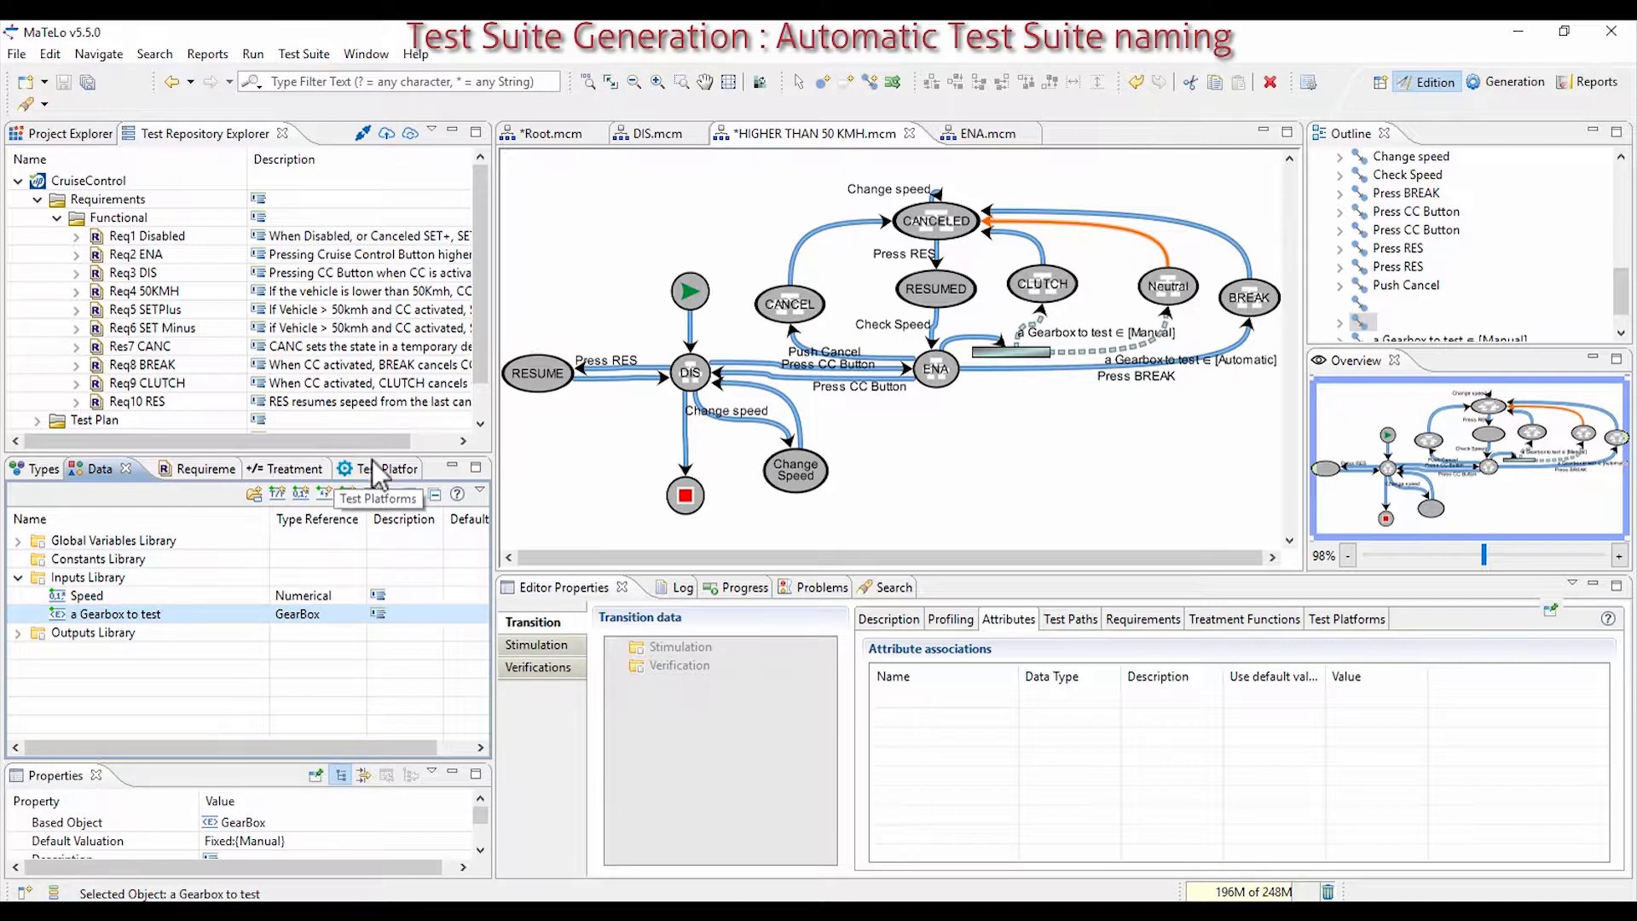
pyautogui.click(58, 891)
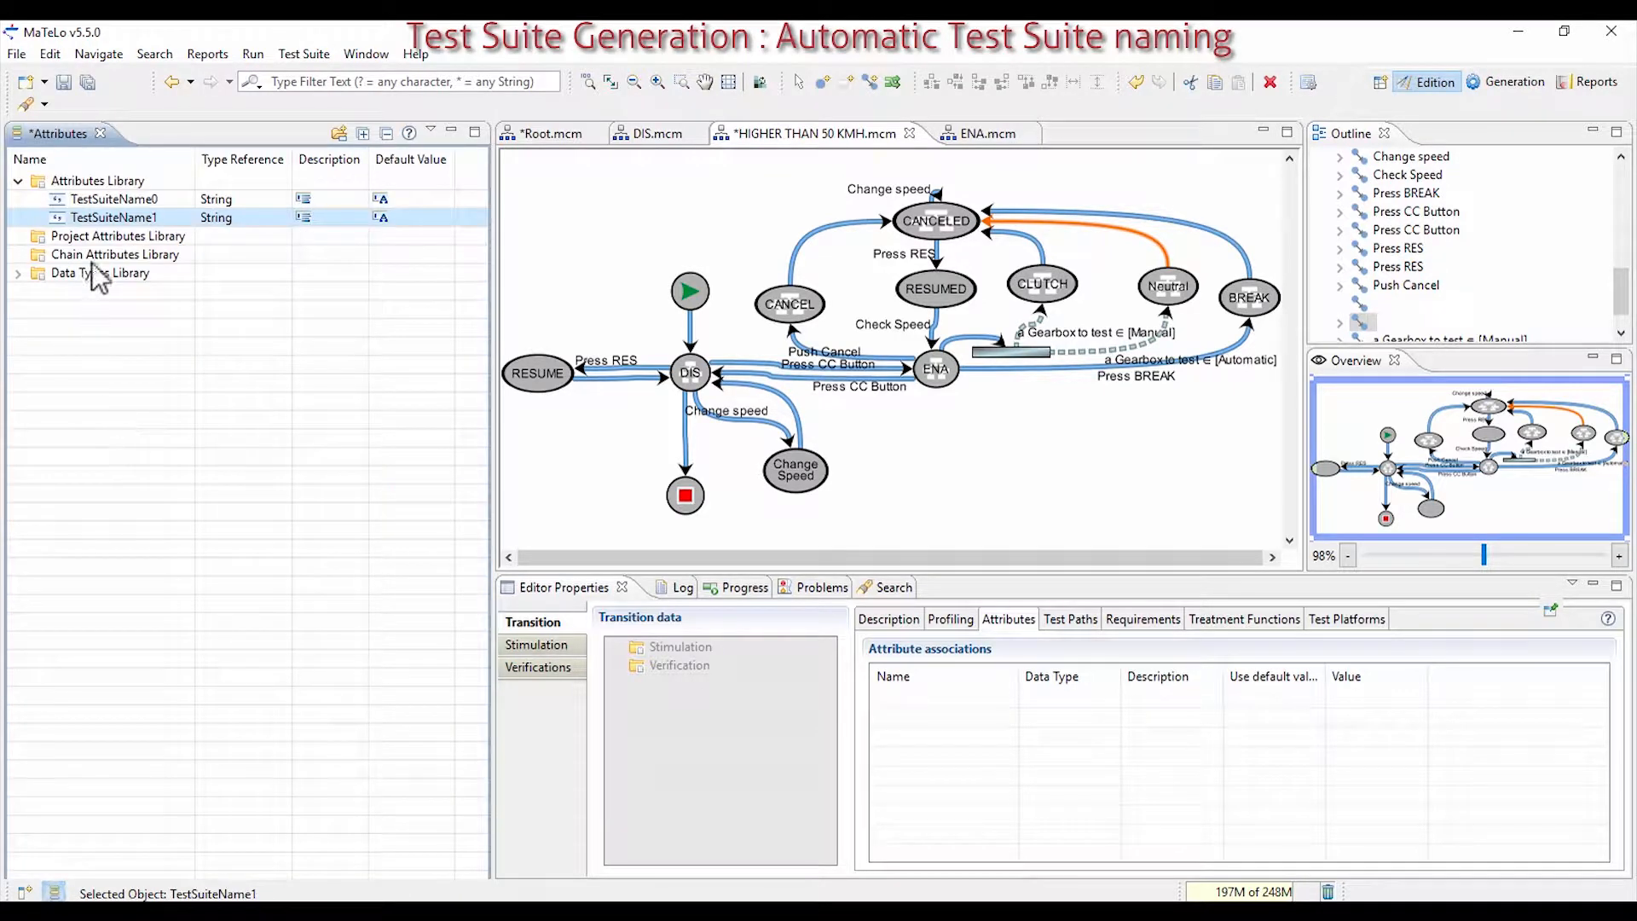
pyautogui.moveTo(107, 241); pyautogui.dragTo(967, 767)
pyautogui.click(1352, 700)
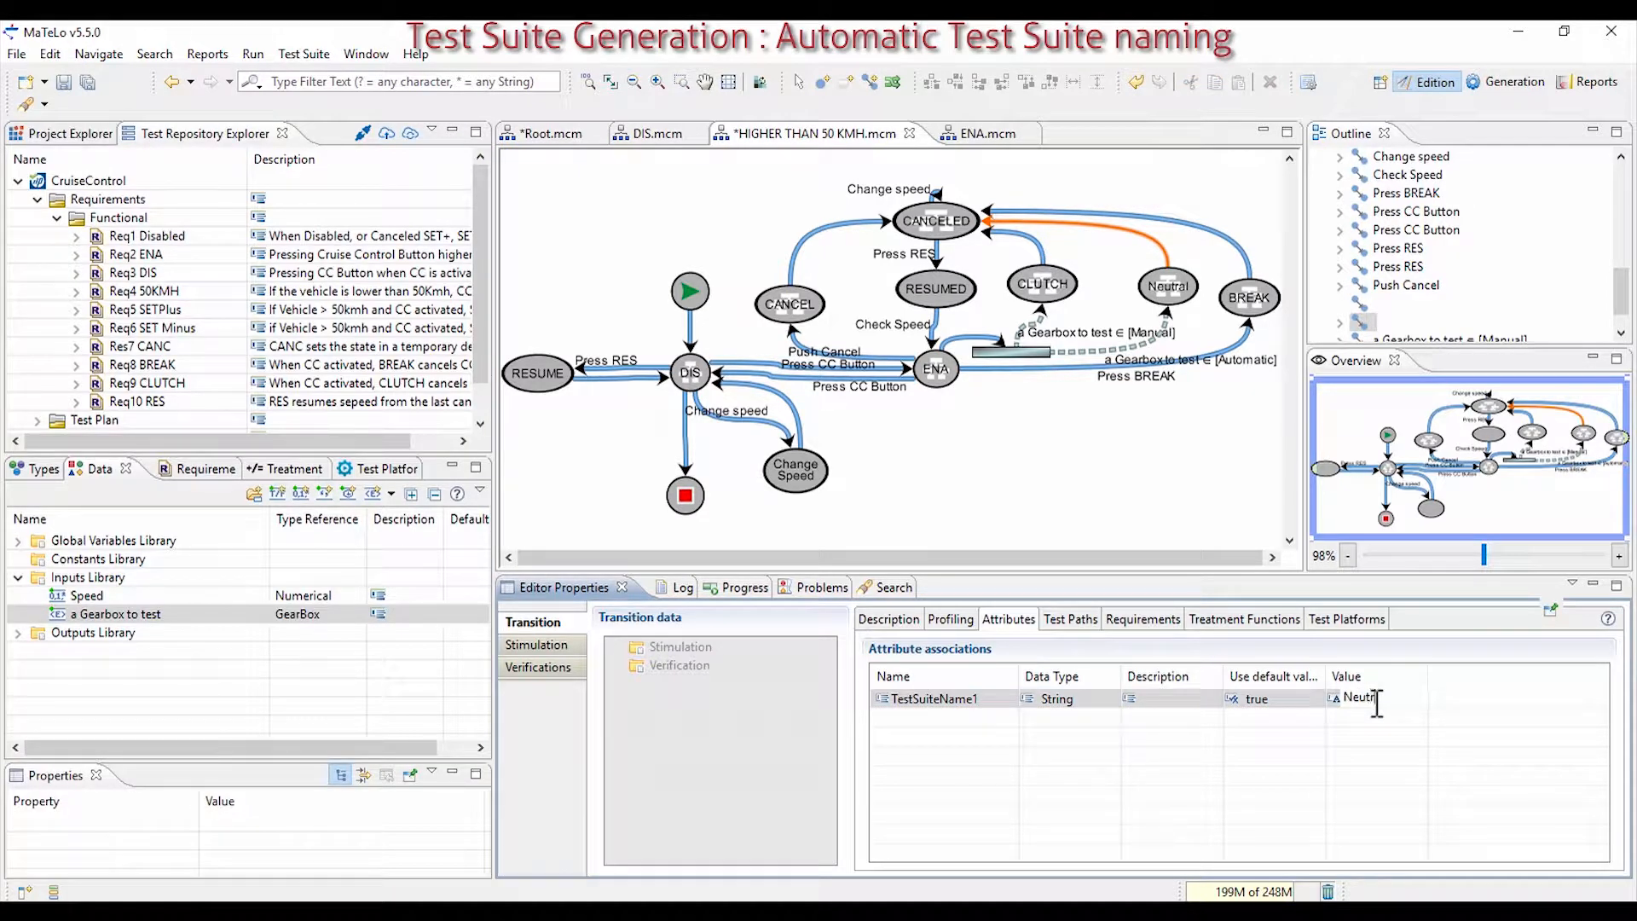
pyautogui.press('Return')
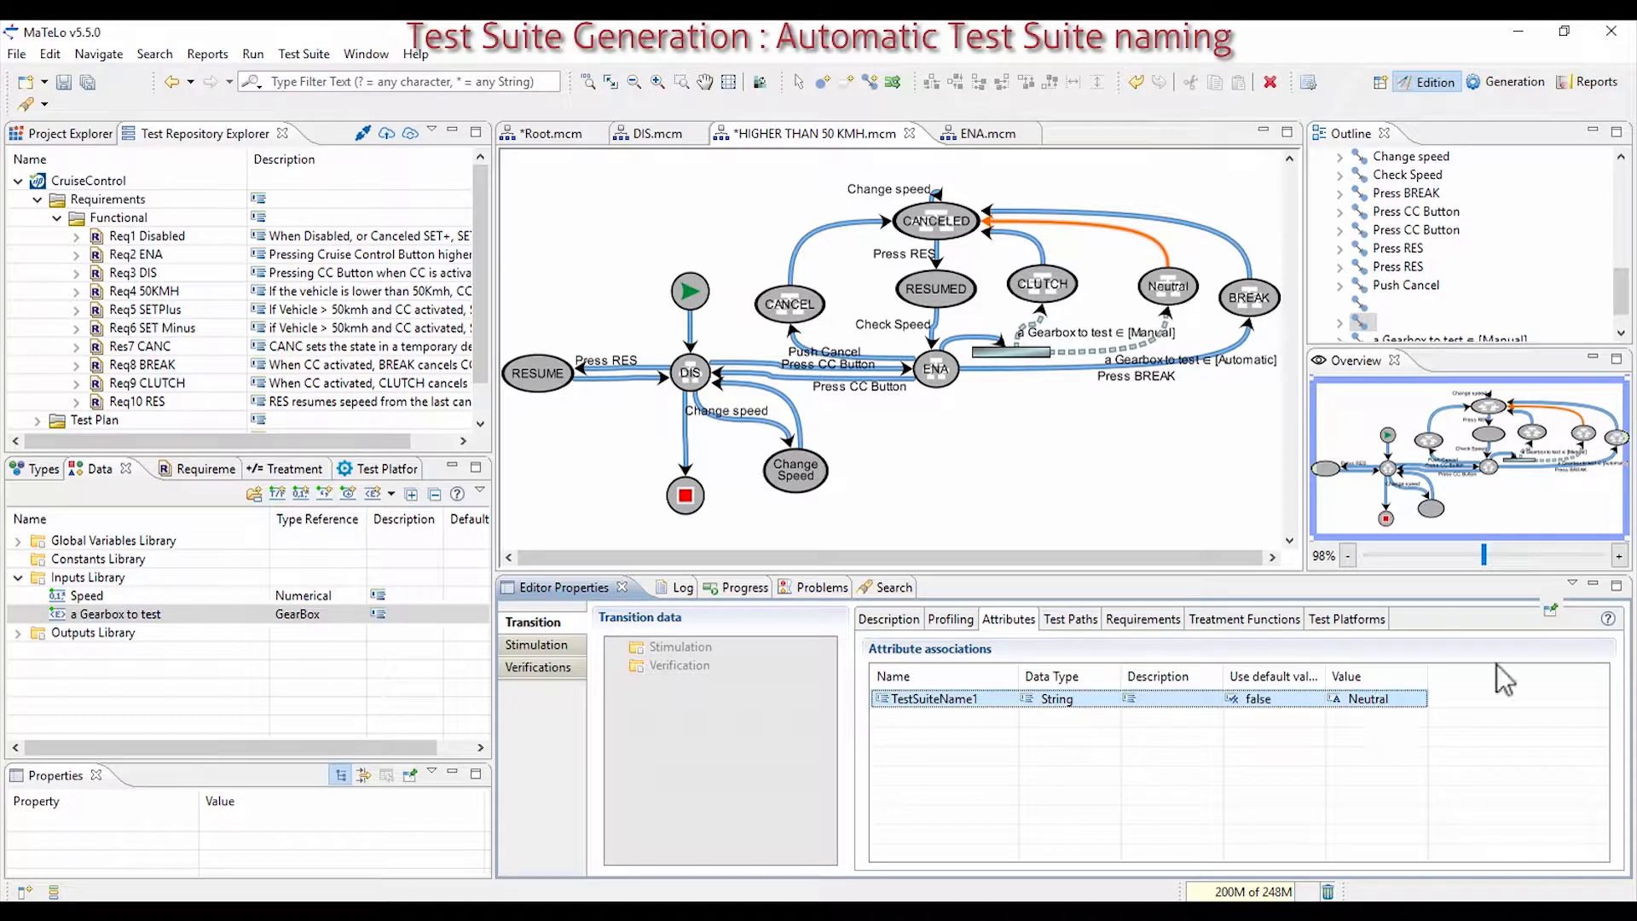
# - Associate TestSuiteName1 with the transition from CLUTCH to CANCELED and set its value to Clutch
pyautogui.click(1042, 256)
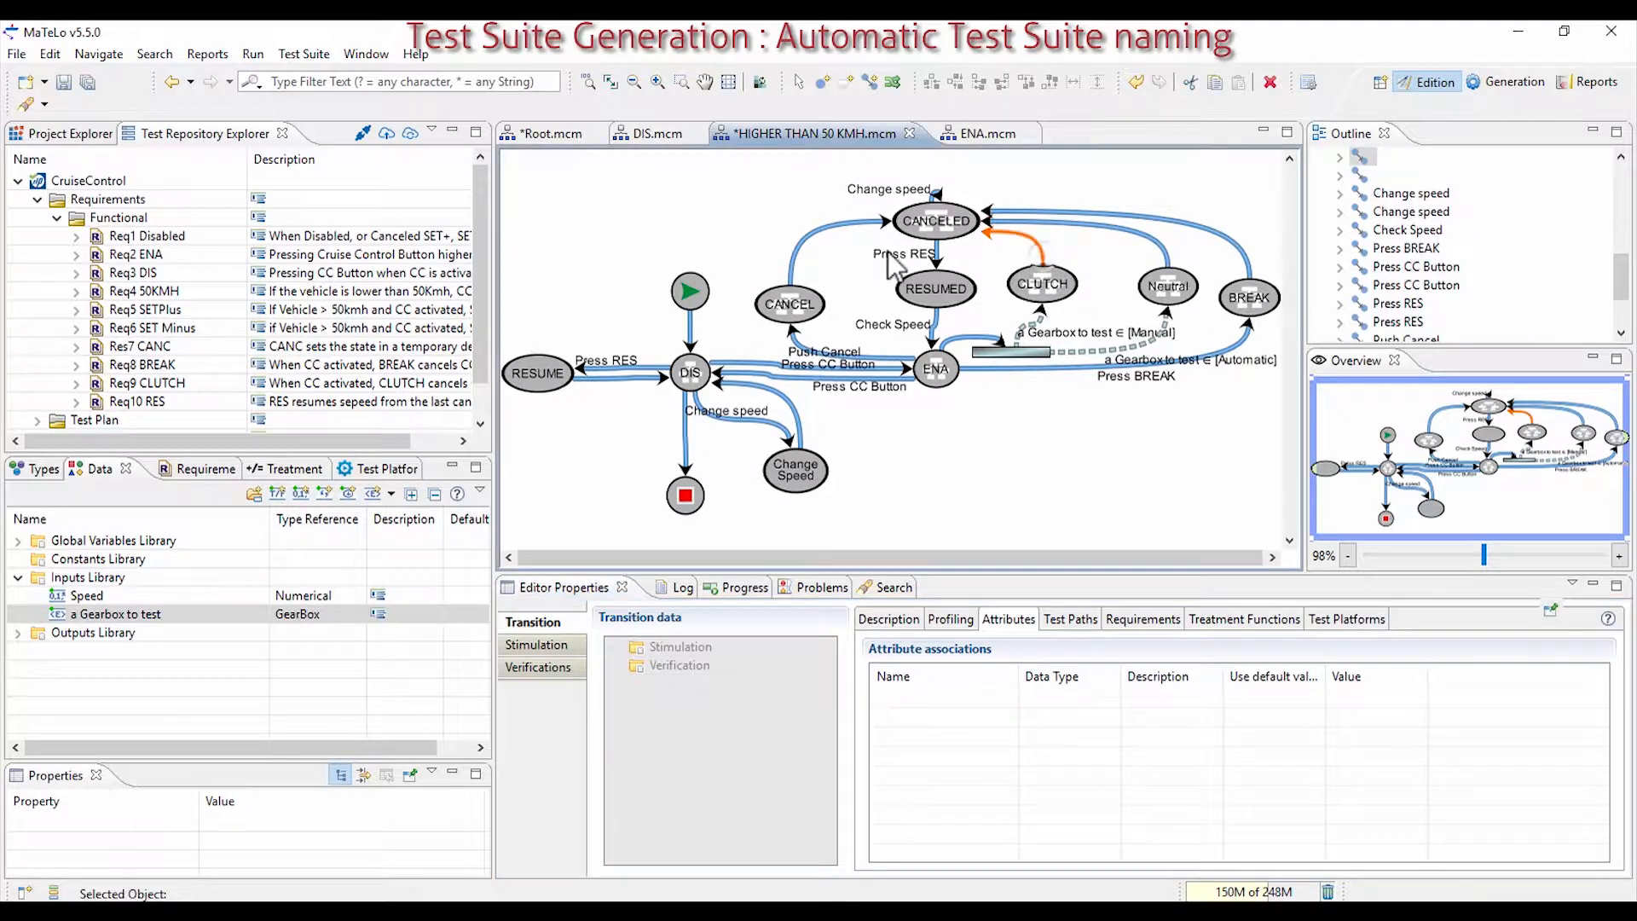
pyautogui.click(53, 892)
pyautogui.moveTo(74, 217); pyautogui.dragTo(1035, 750)
pyautogui.click(1363, 696)
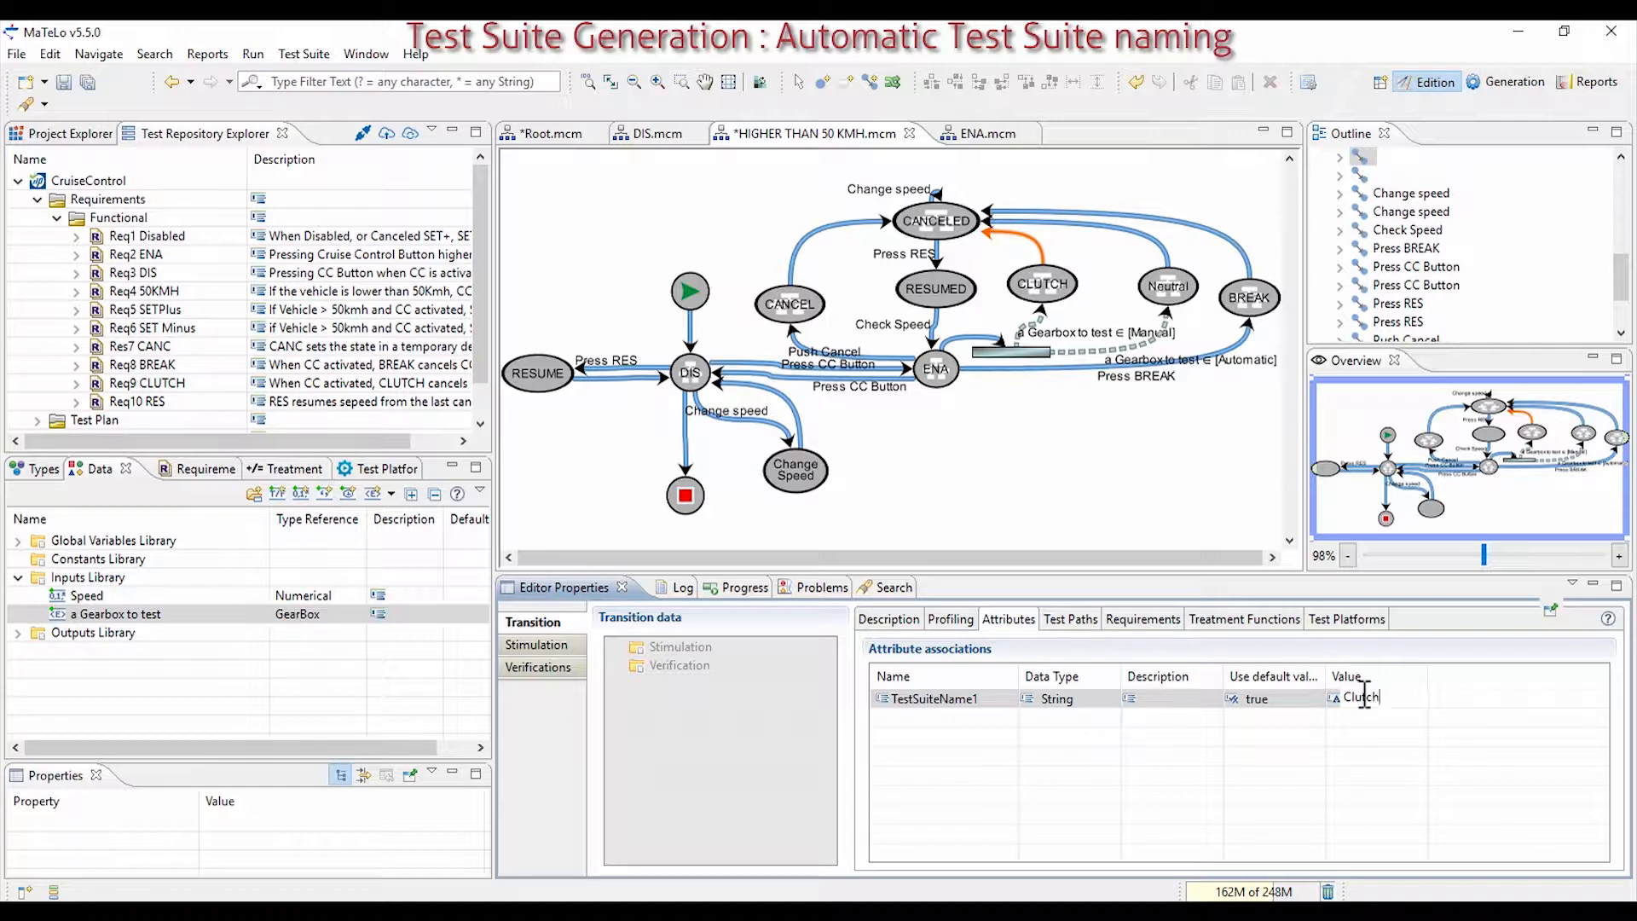
# - Associate TestSuiteName1 with the transition from CANCEL to CANCELED and set its value to Cancel
pyautogui.click(799, 245)
pyautogui.click(798, 247)
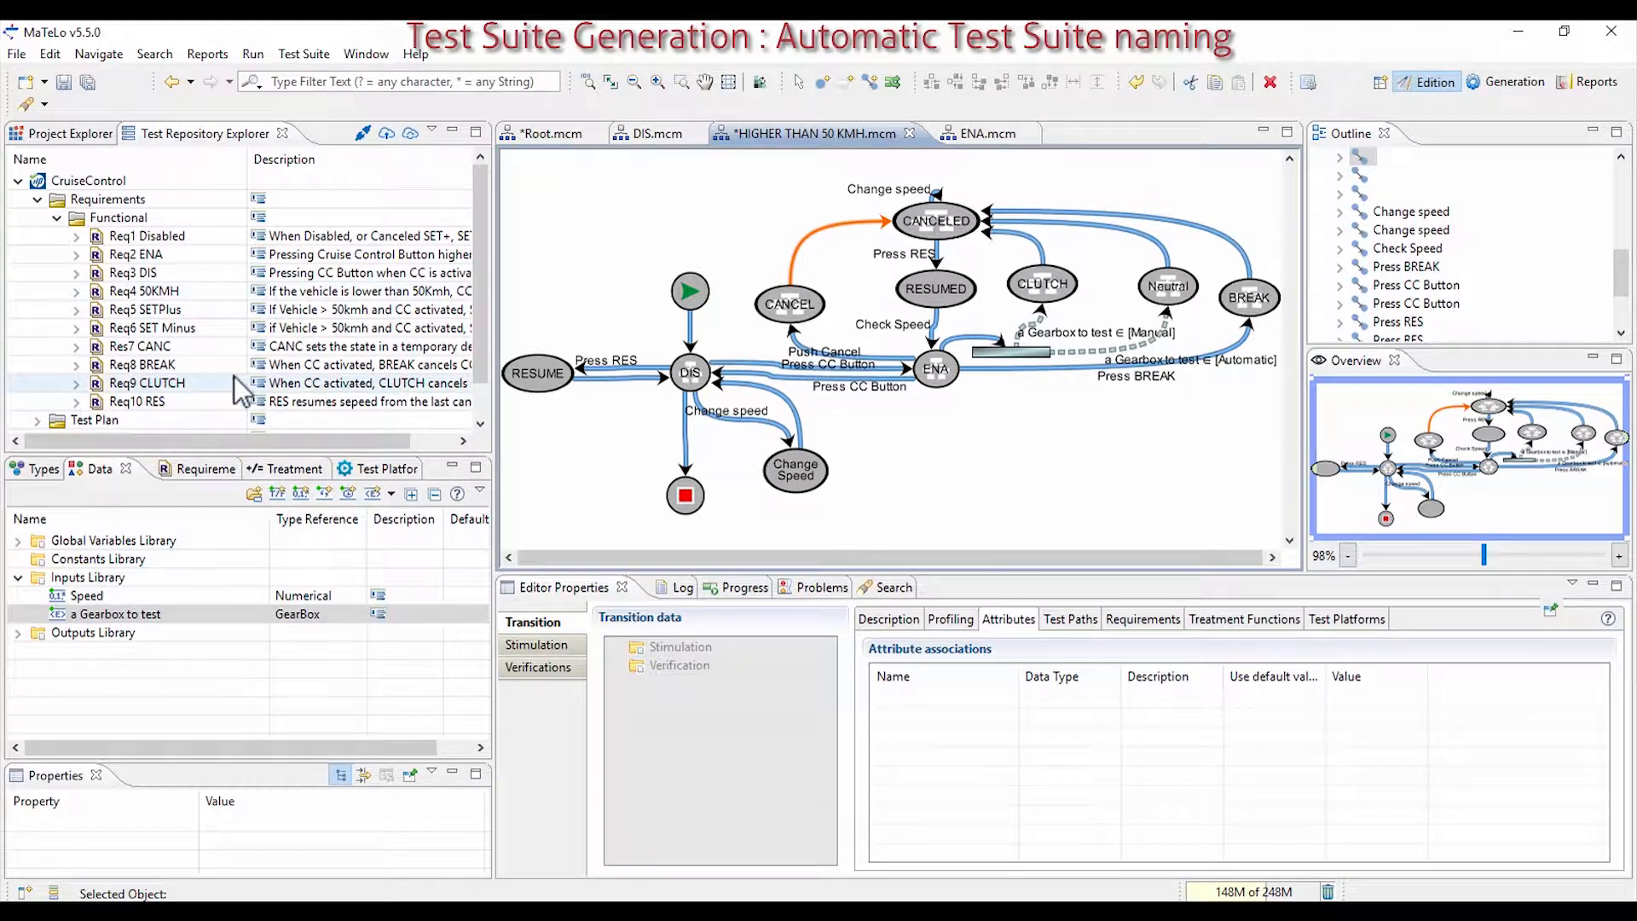
pyautogui.click(111, 614)
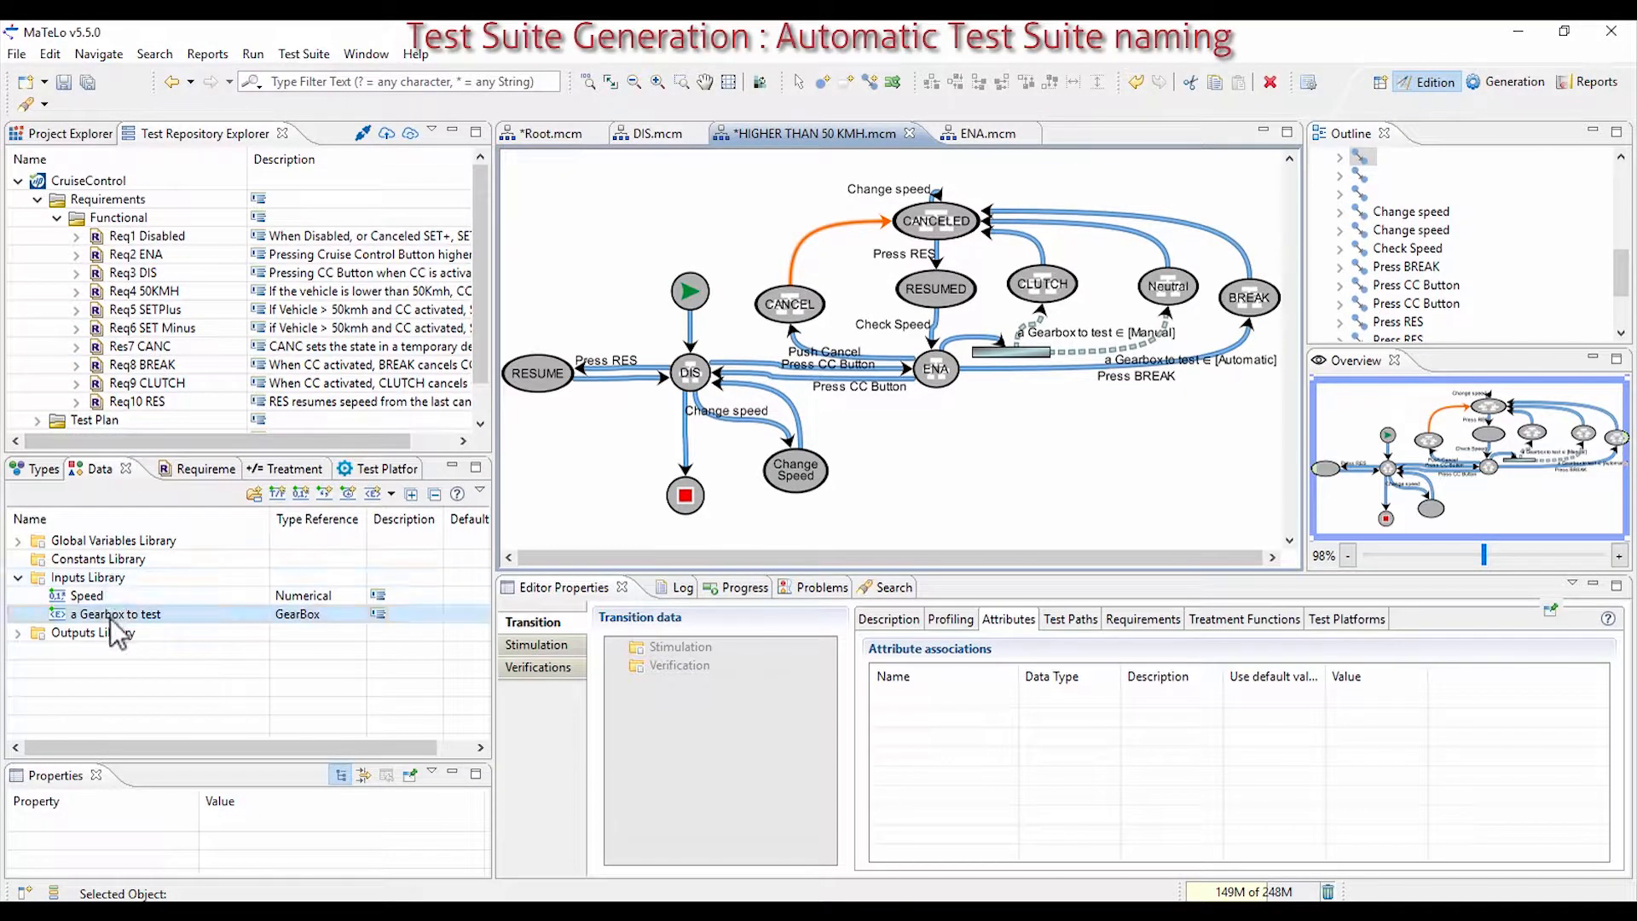
pyautogui.click(53, 894)
pyautogui.moveTo(114, 218); pyautogui.dragTo(912, 725)
pyautogui.click(1385, 701)
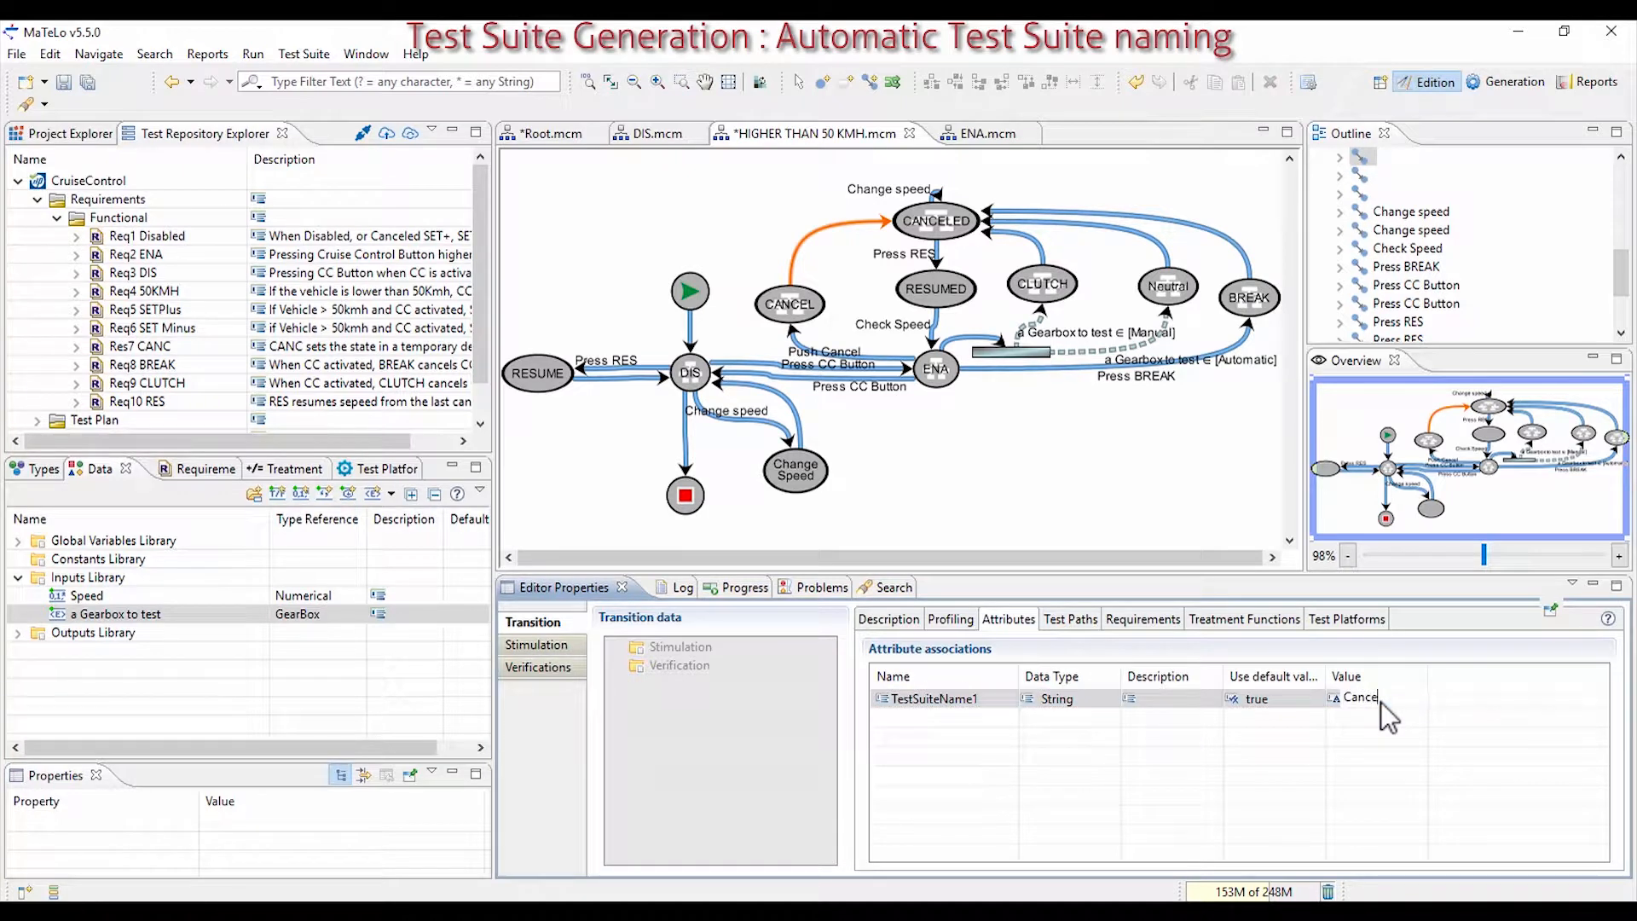
pyautogui.write('Cancel')
pyautogui.press('Return')
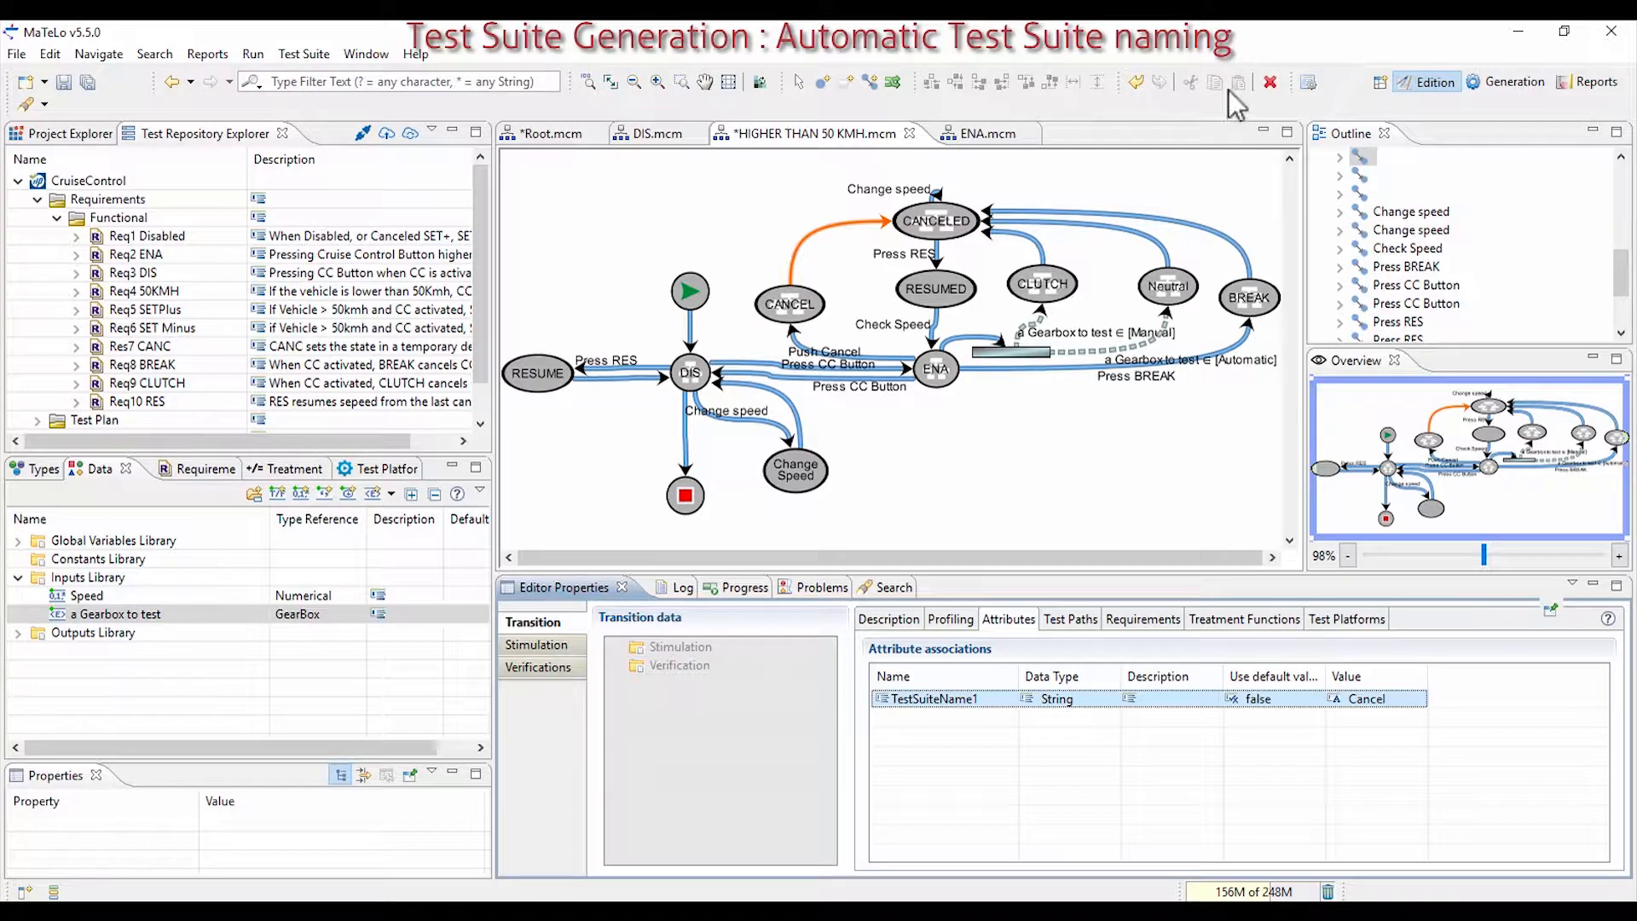
# - Switch to test suite generation and set the strategy's algorithm to User Oriented + Filter
pyautogui.click(1489, 78)
pyautogui.click(1618, 127)
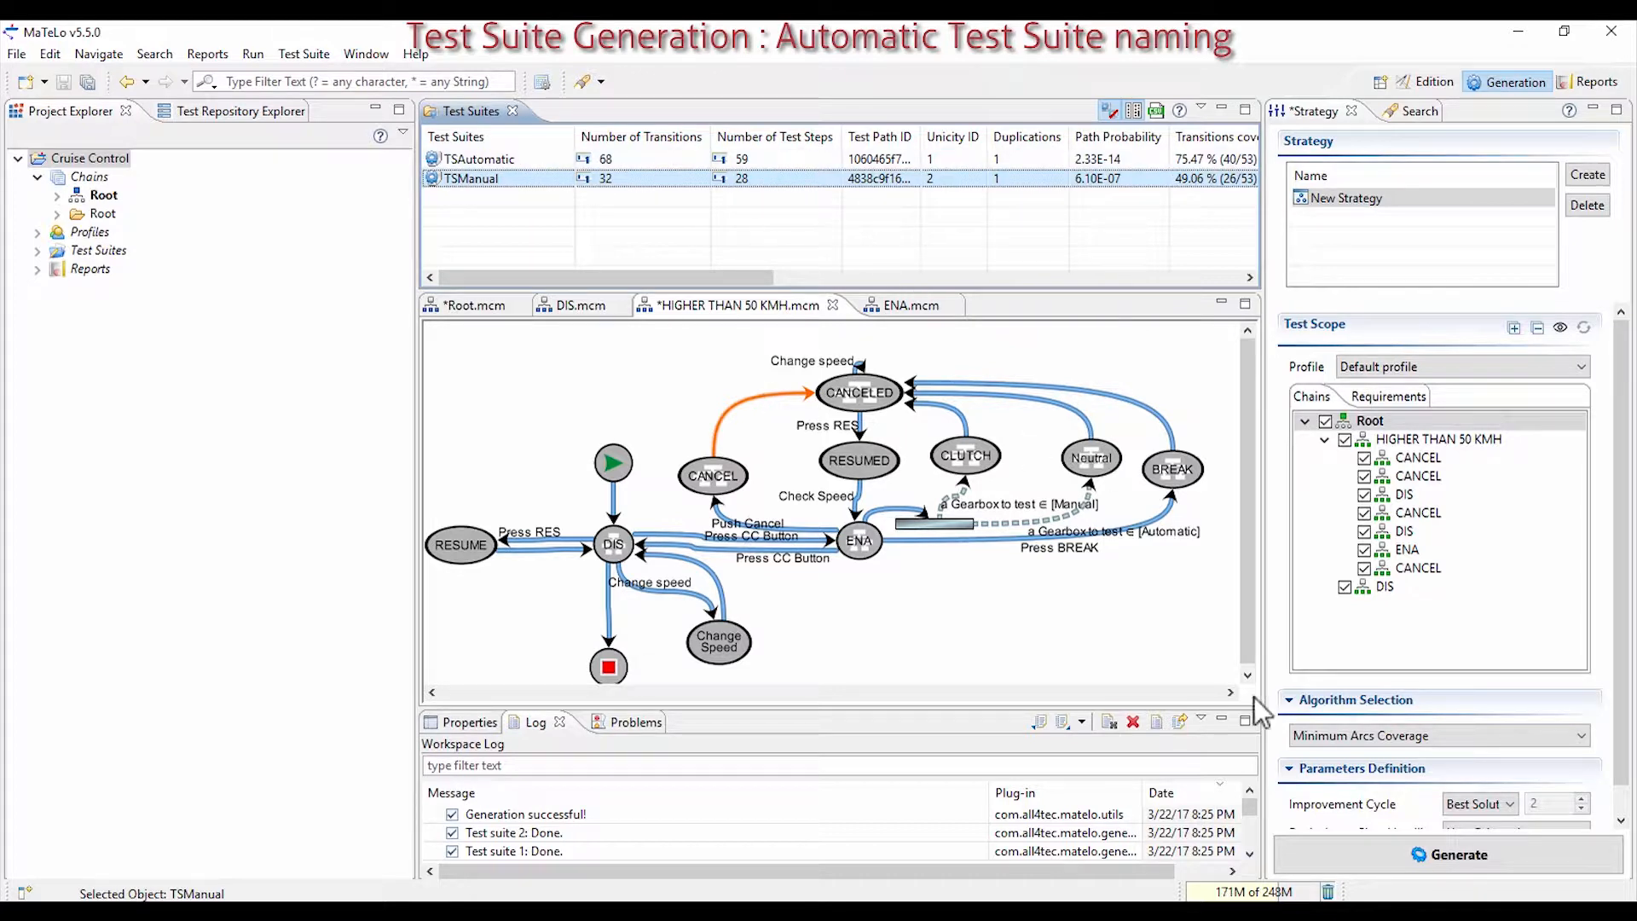
pyautogui.click(1351, 735)
pyautogui.click(1369, 829)
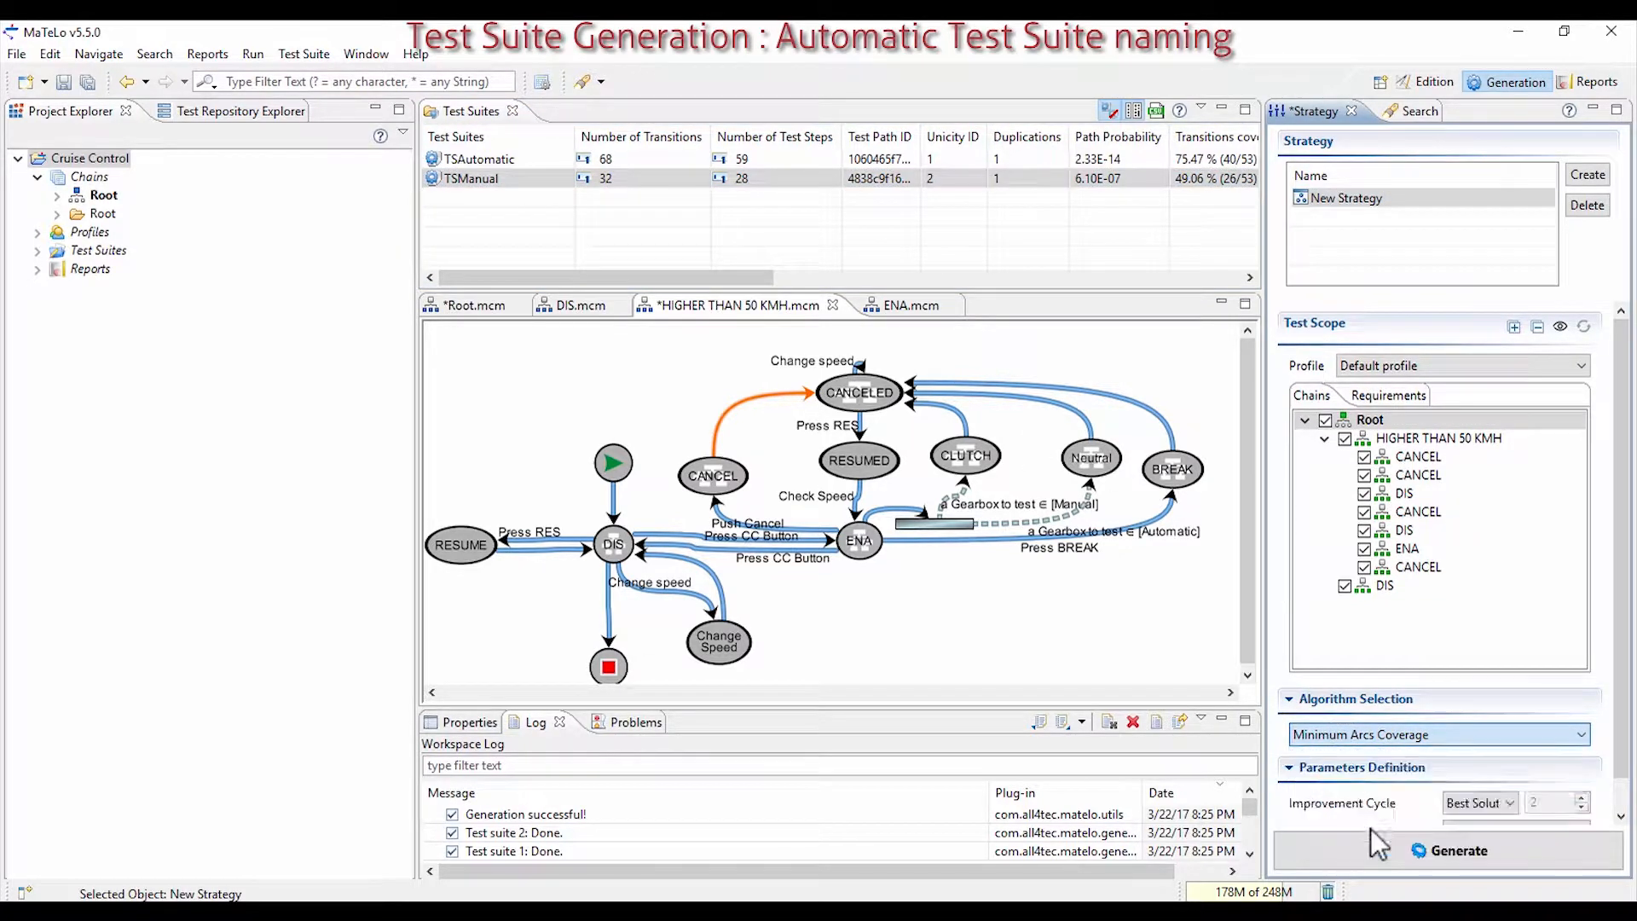
pyautogui.click(1394, 743)
pyautogui.click(1415, 860)
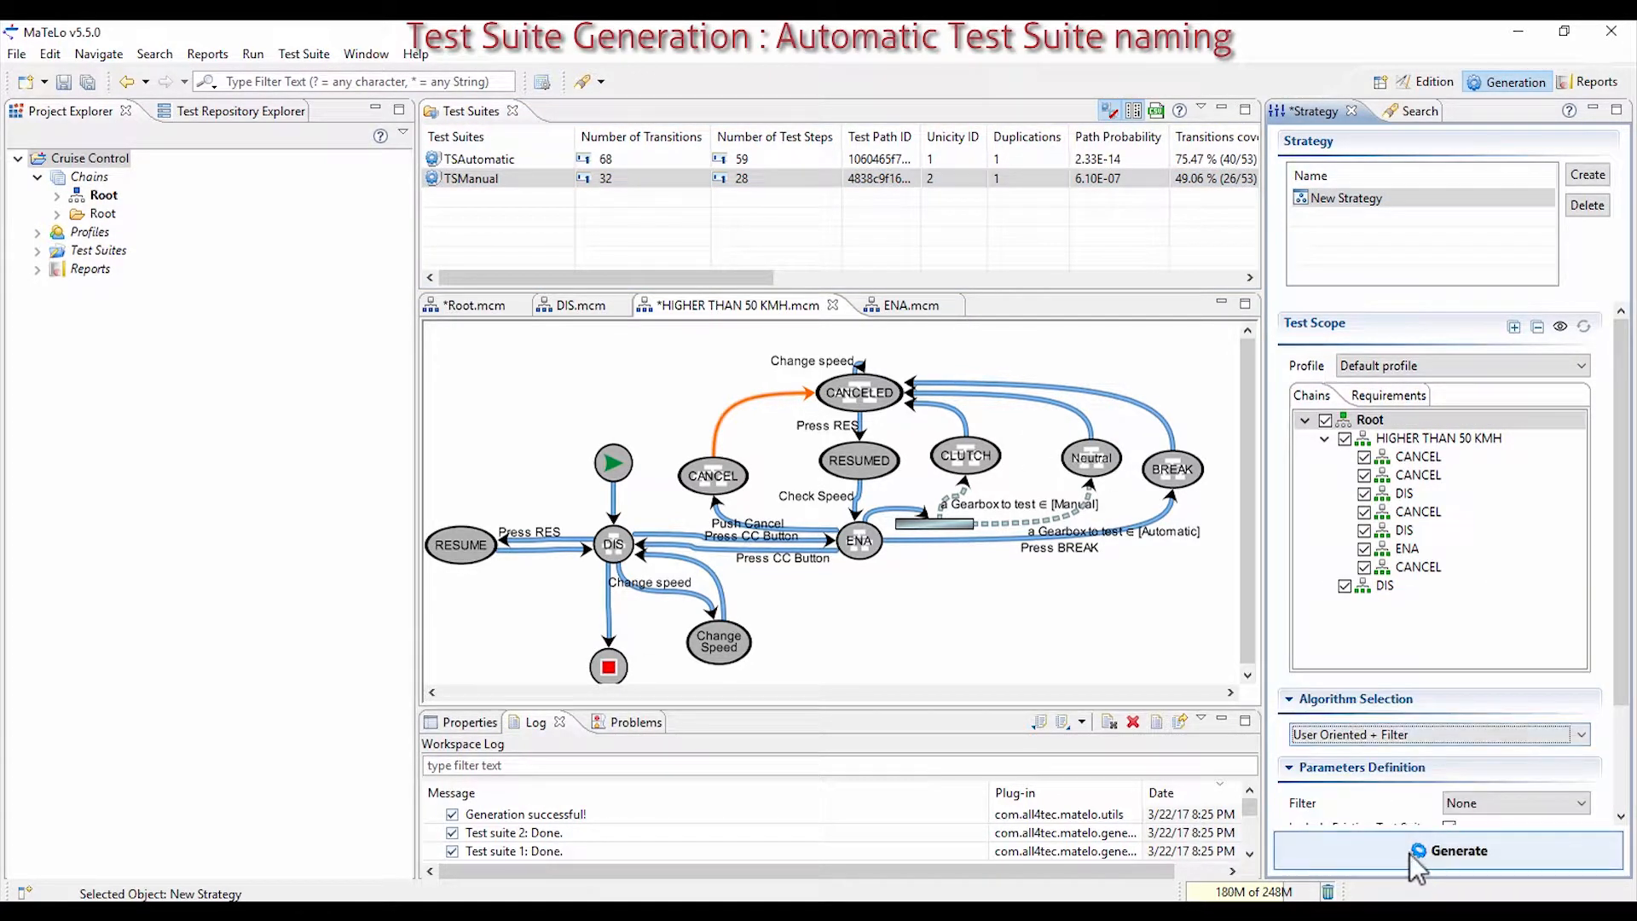
pyautogui.click(1373, 742)
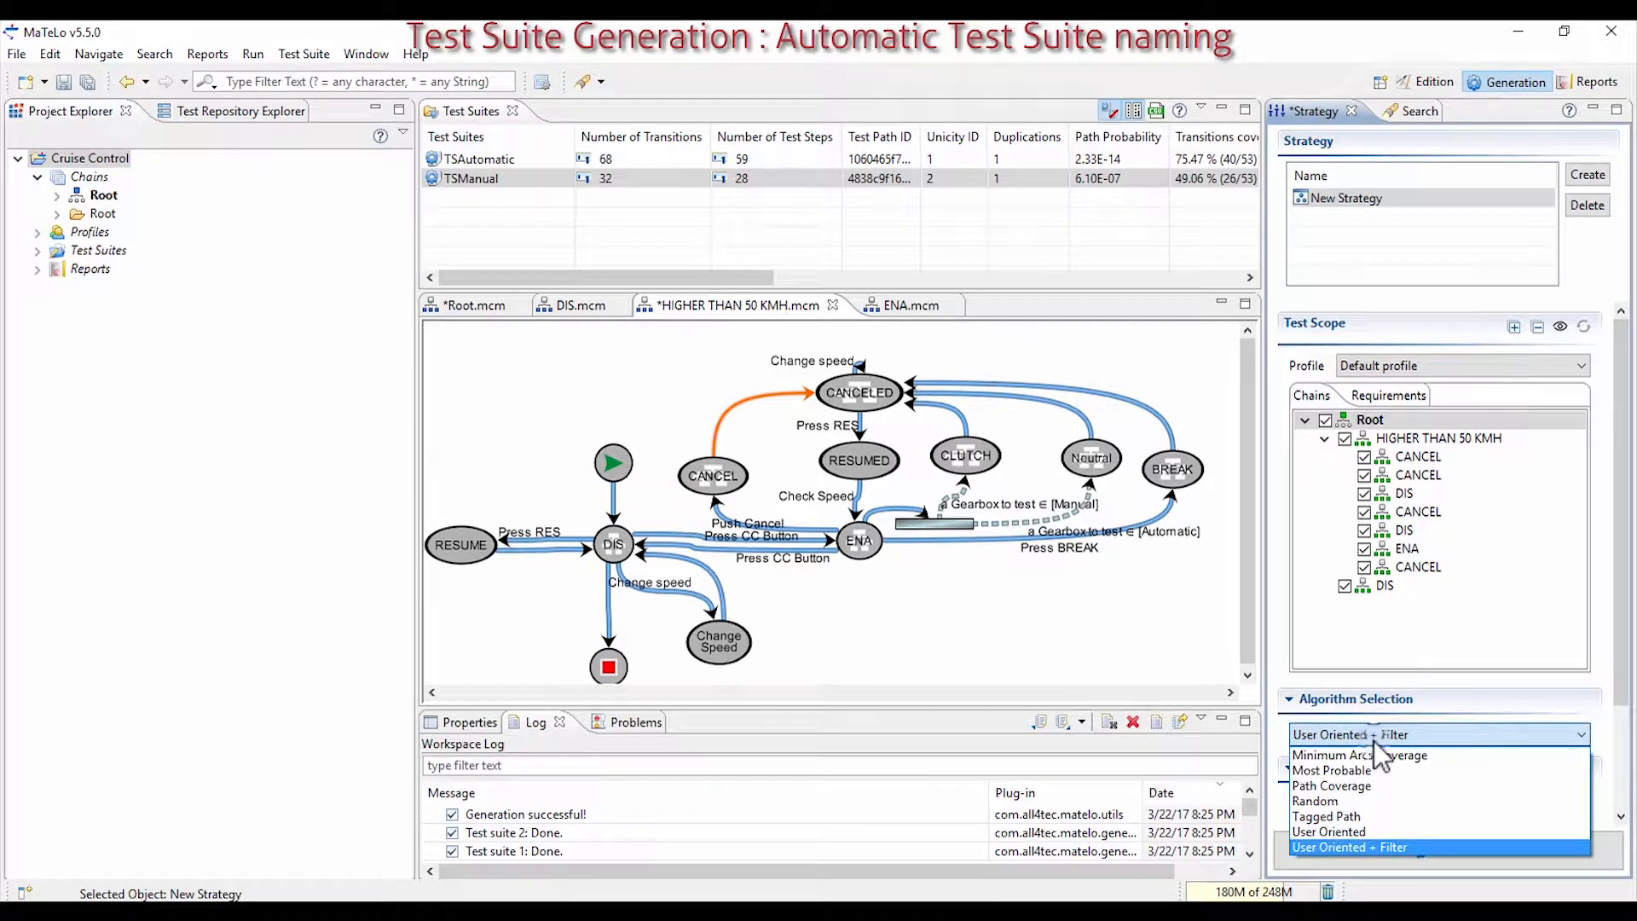
pyautogui.click(1374, 844)
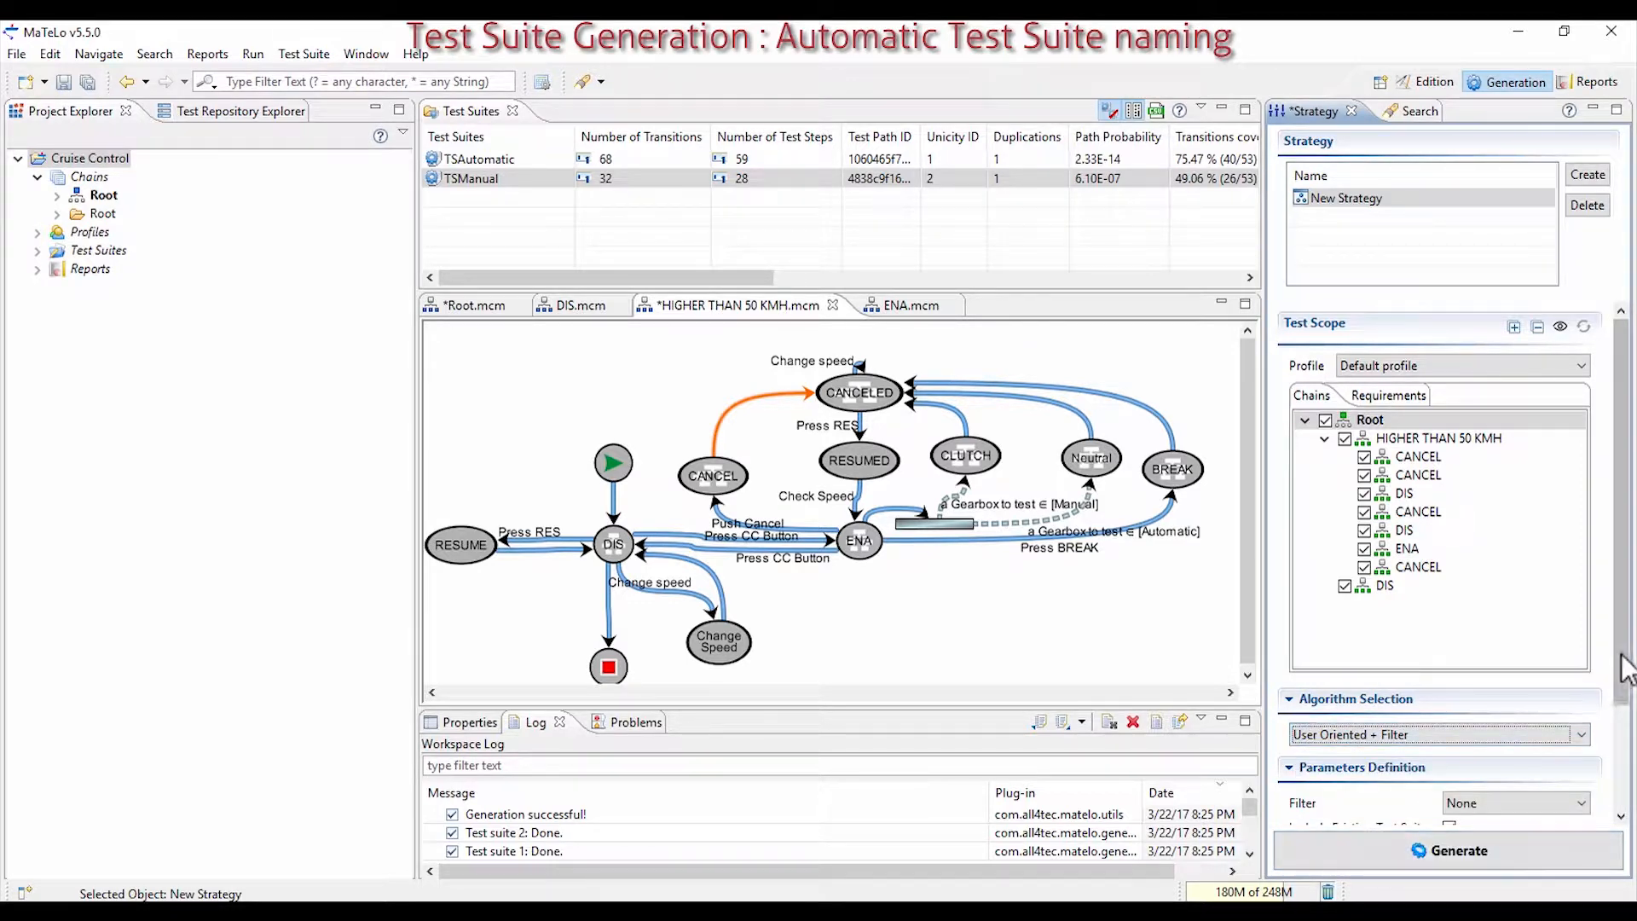
# - Set the generation filter to Transitions Coverage and generate the test suites
pyautogui.scroll(-3, 1505, 716)
pyautogui.click(1492, 665)
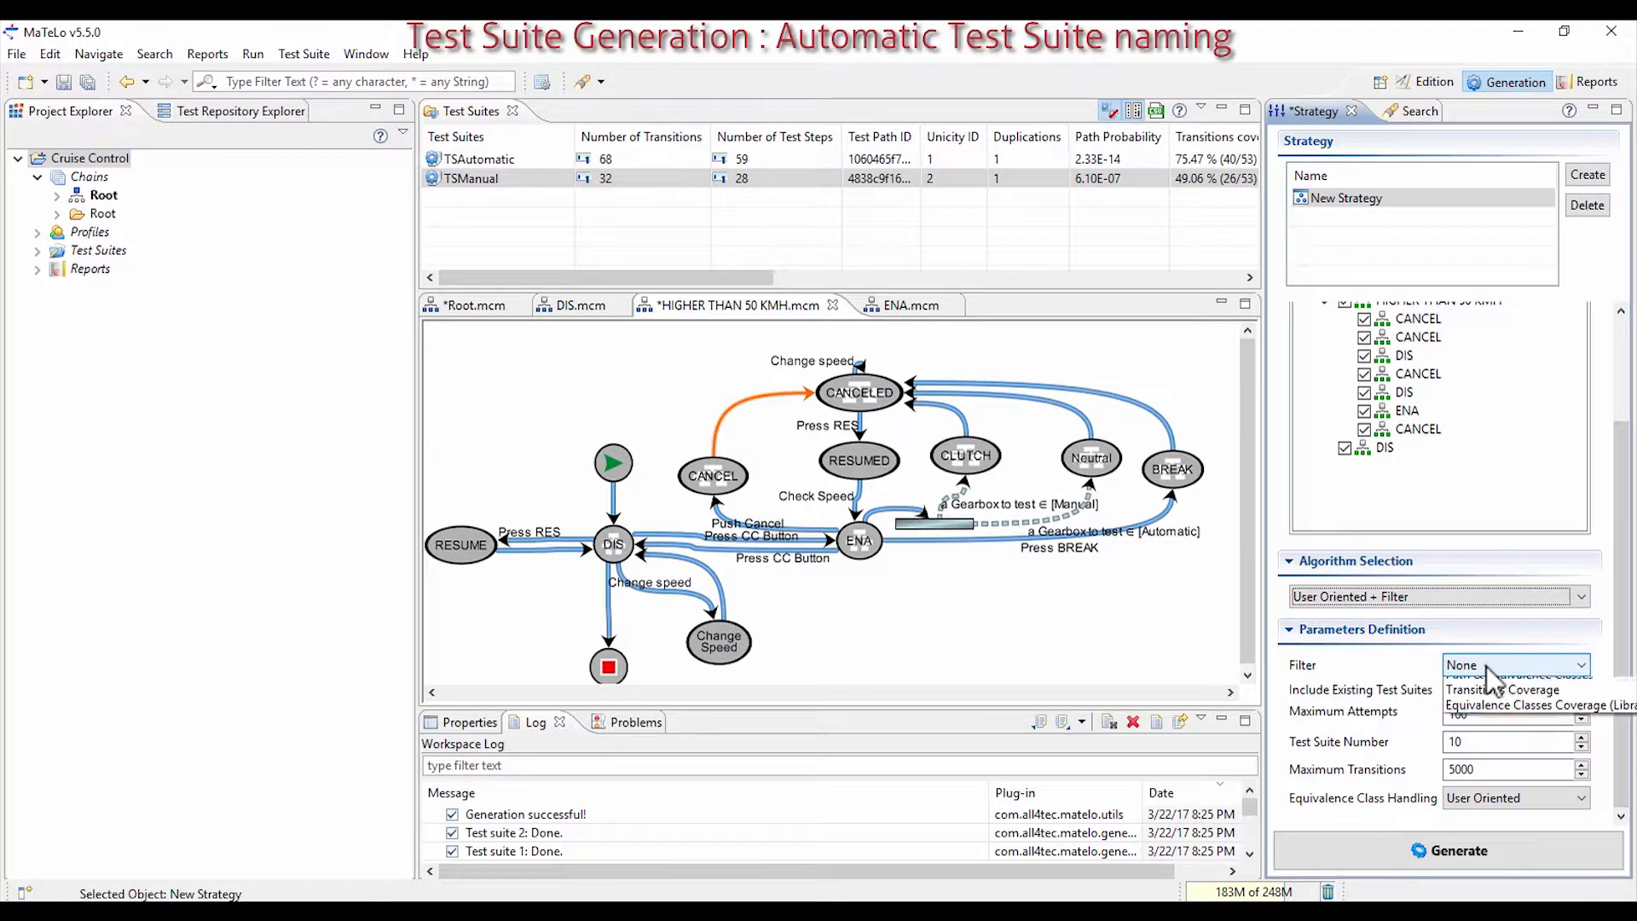
pyautogui.click(1494, 734)
pyautogui.click(1449, 688)
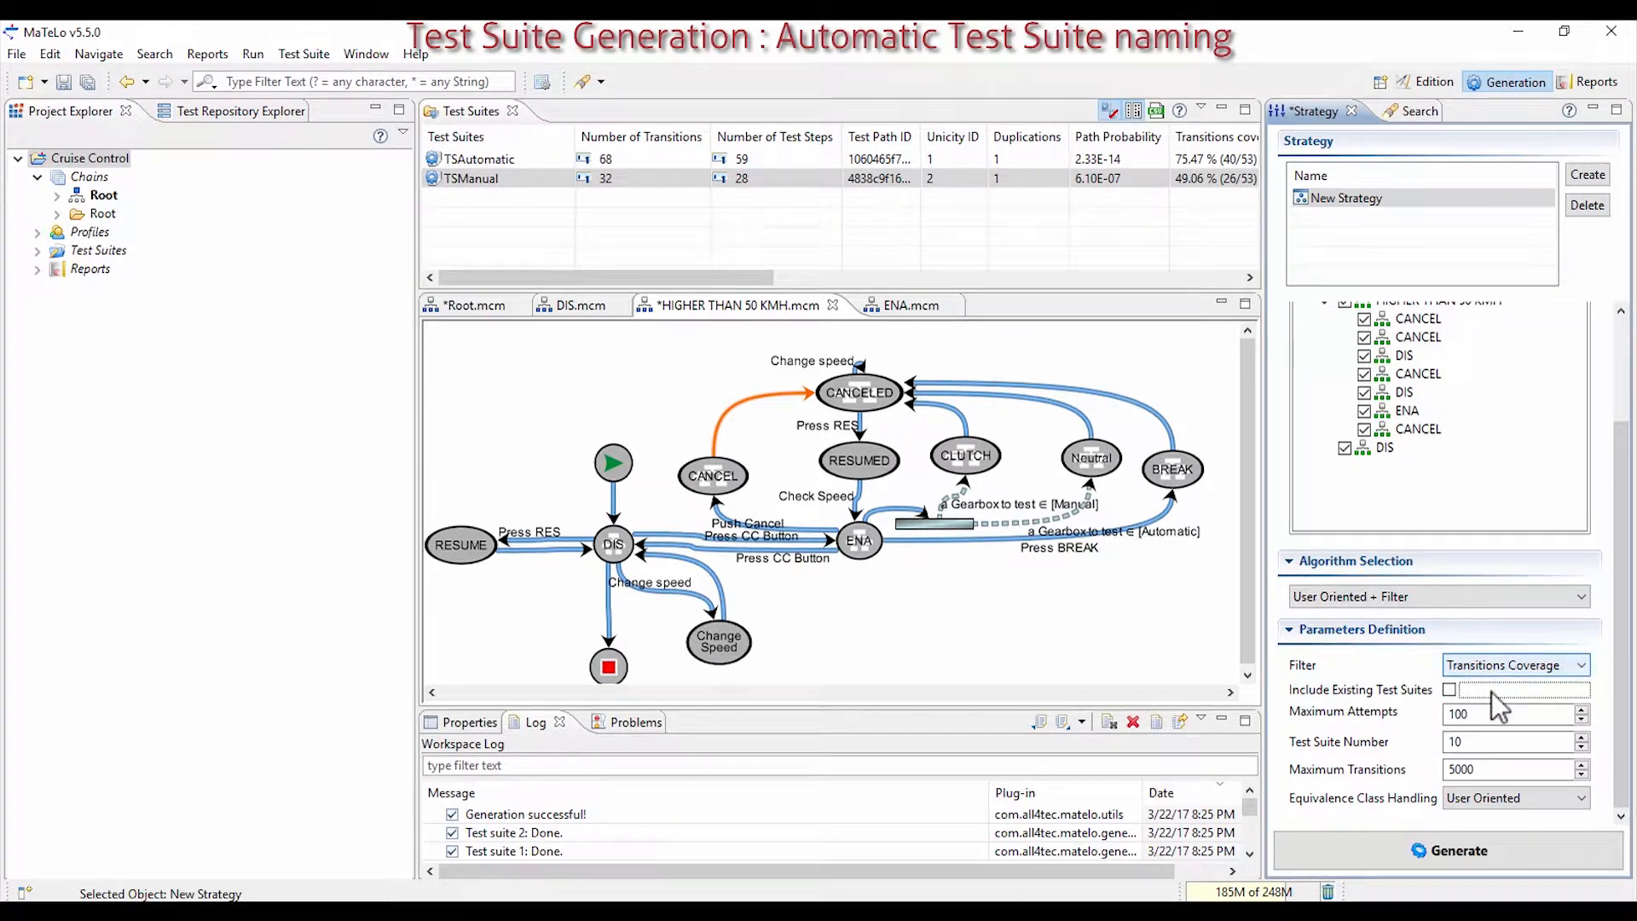
pyautogui.click(1391, 850)
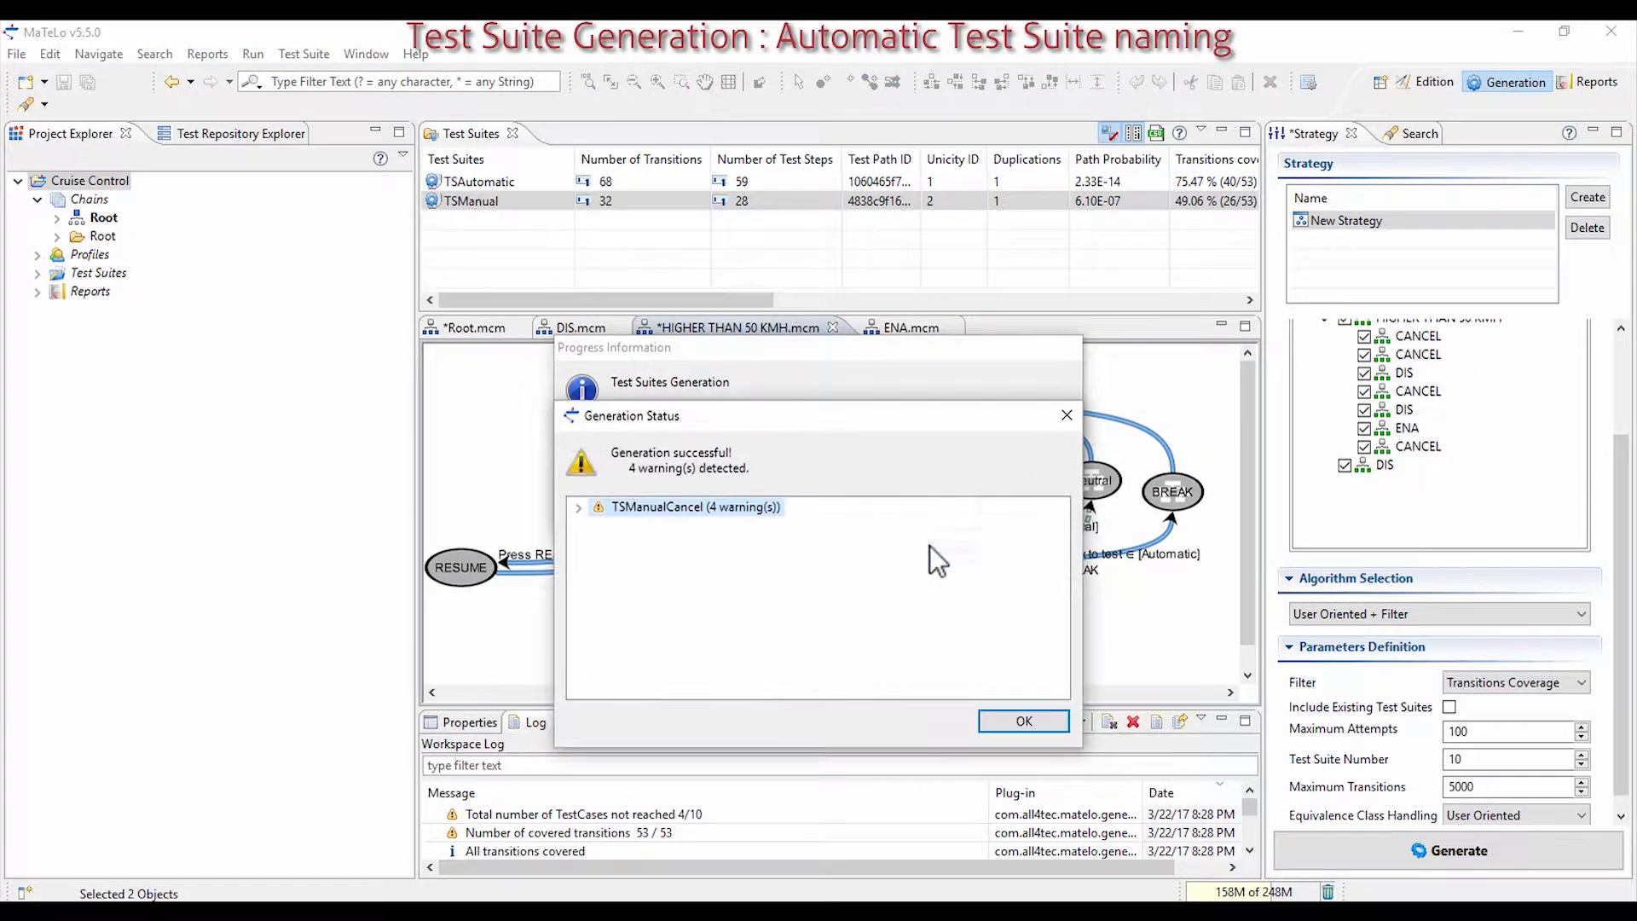
pyautogui.click(1005, 714)
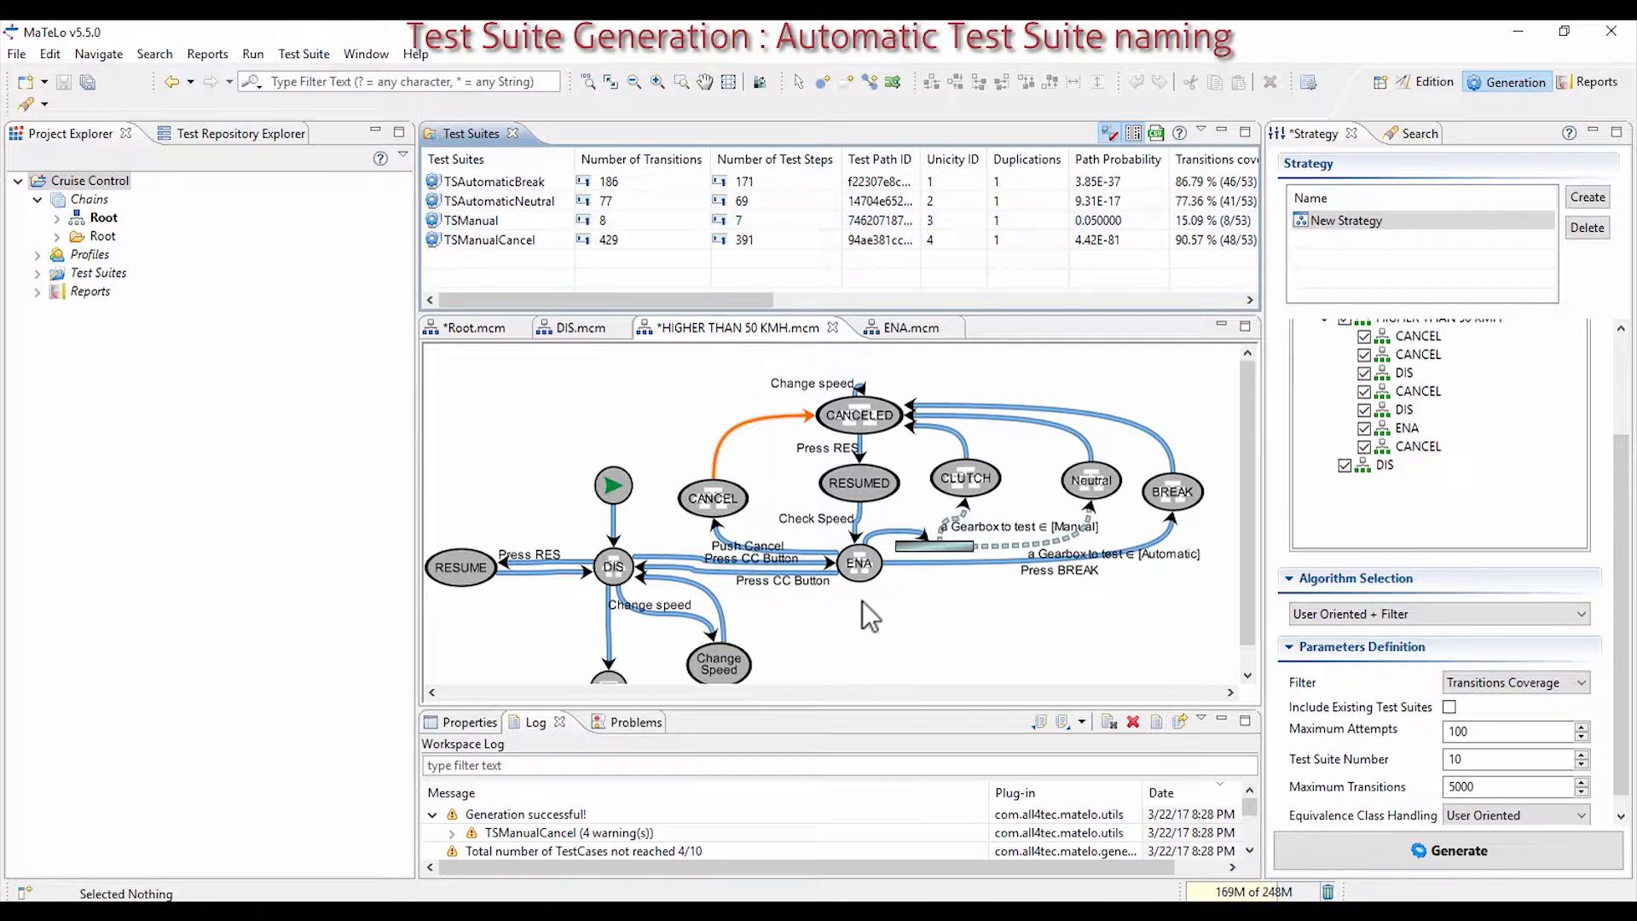
# - Return to model editing, open the ENA chain and select its Push SET- transition
pyautogui.click(1435, 77)
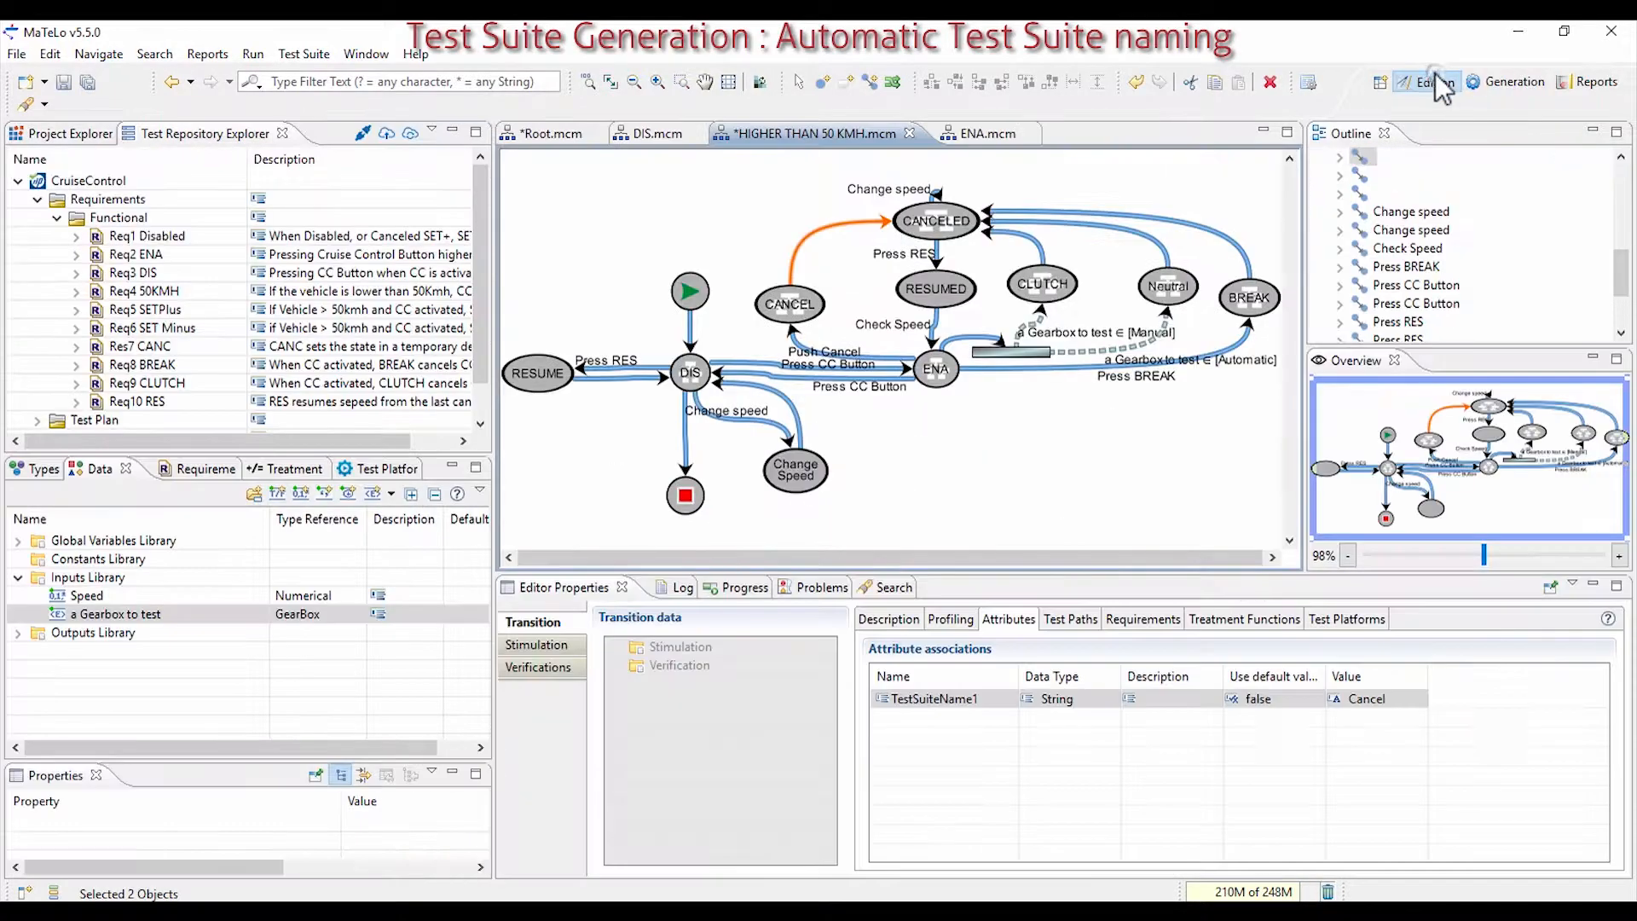
pyautogui.doubleClick(937, 369)
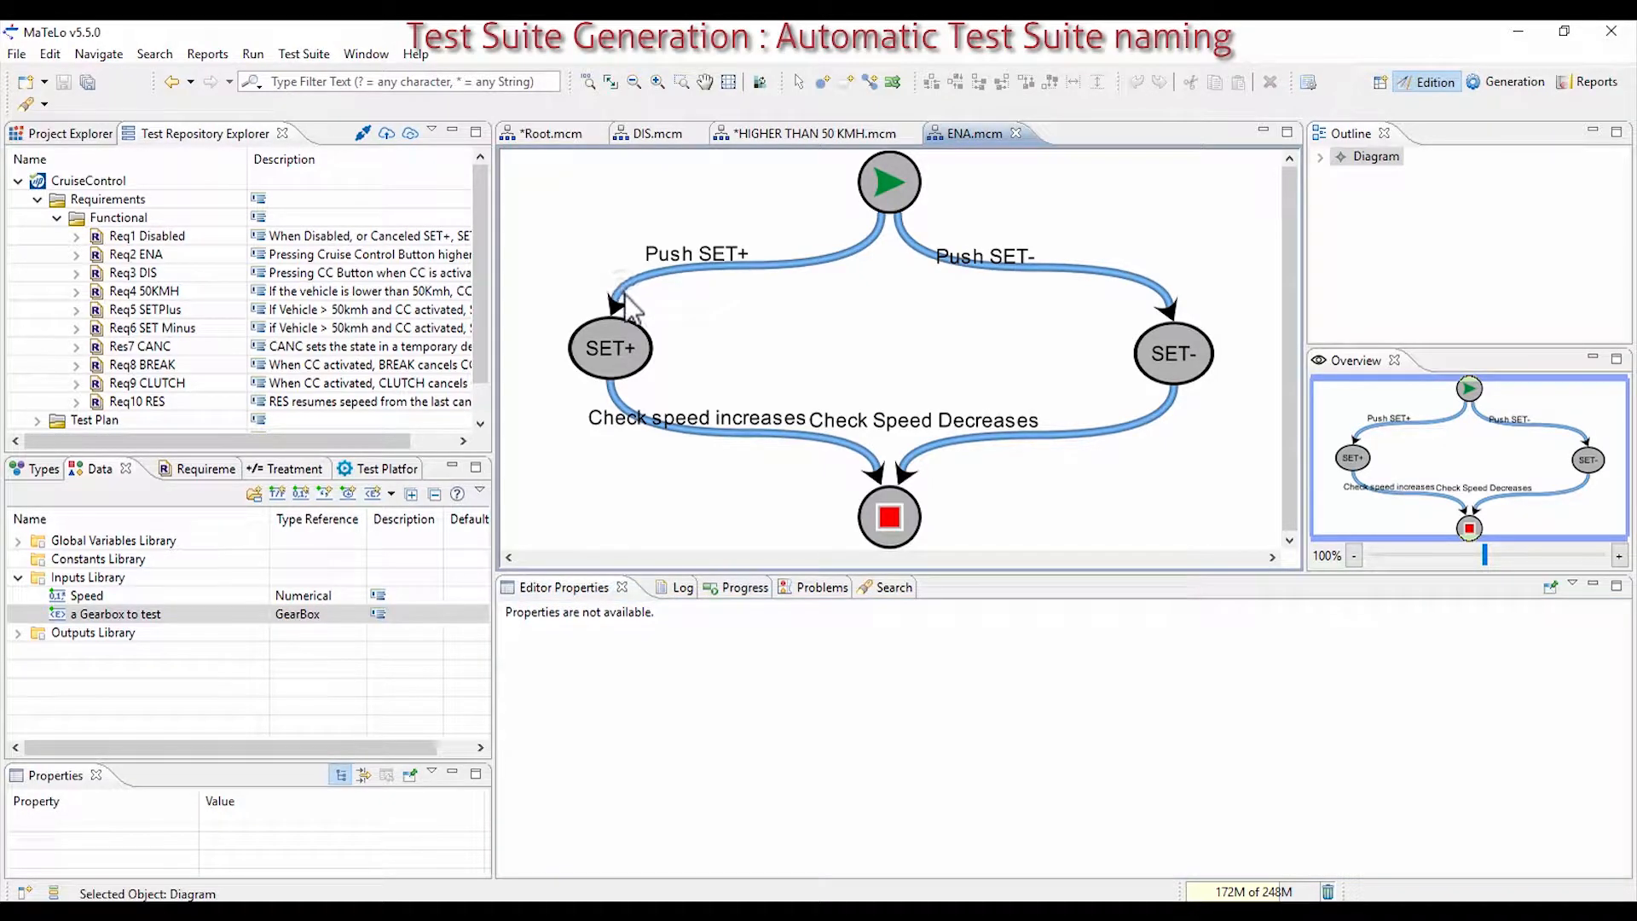
pyautogui.click(625, 290)
pyautogui.click(1022, 274)
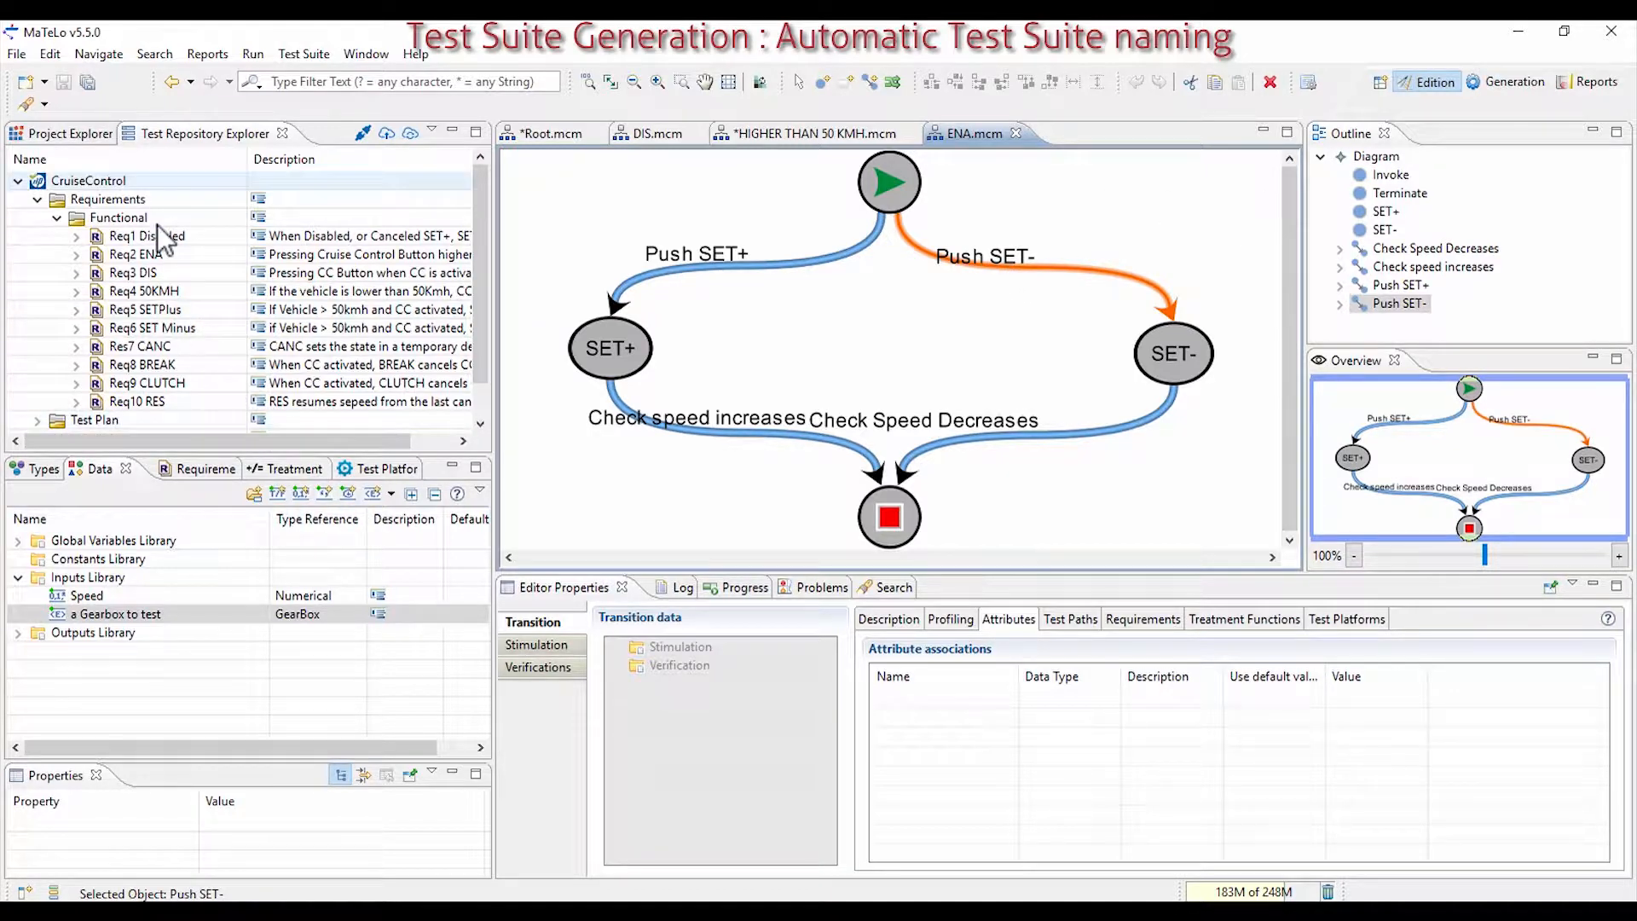
# - Duplicate the TestSuiteName1 attribute in the Attributes Library and rename the copy as TestSuiteName2
pyautogui.click(53, 892)
pyautogui.moveTo(129, 222); pyautogui.dragTo(128, 186)
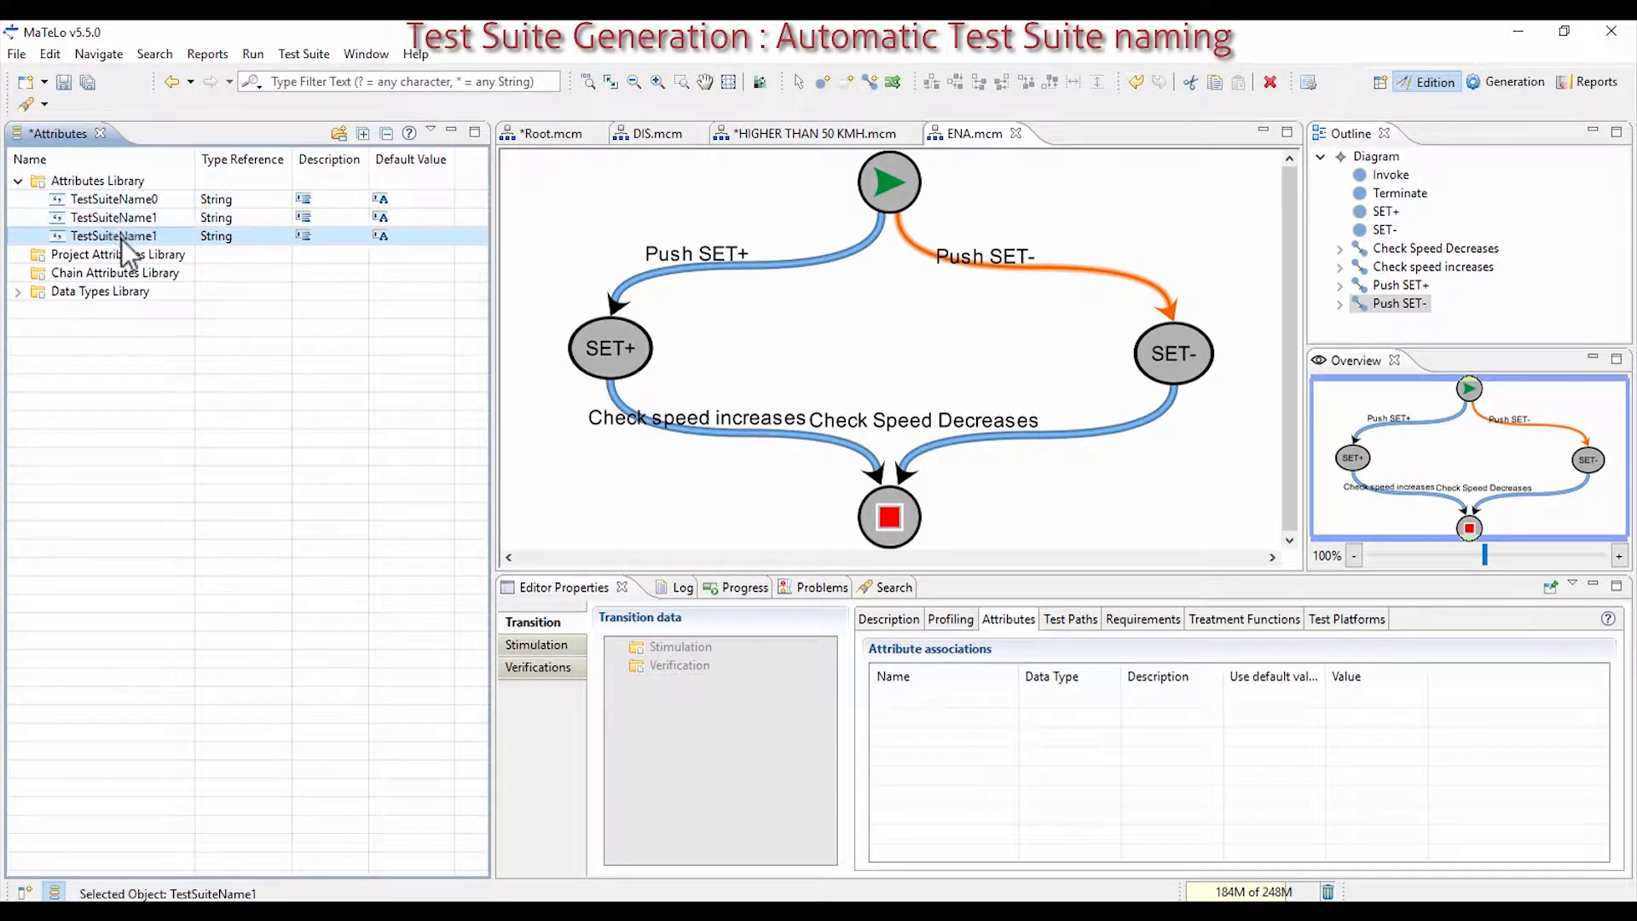
pyautogui.click(154, 237)
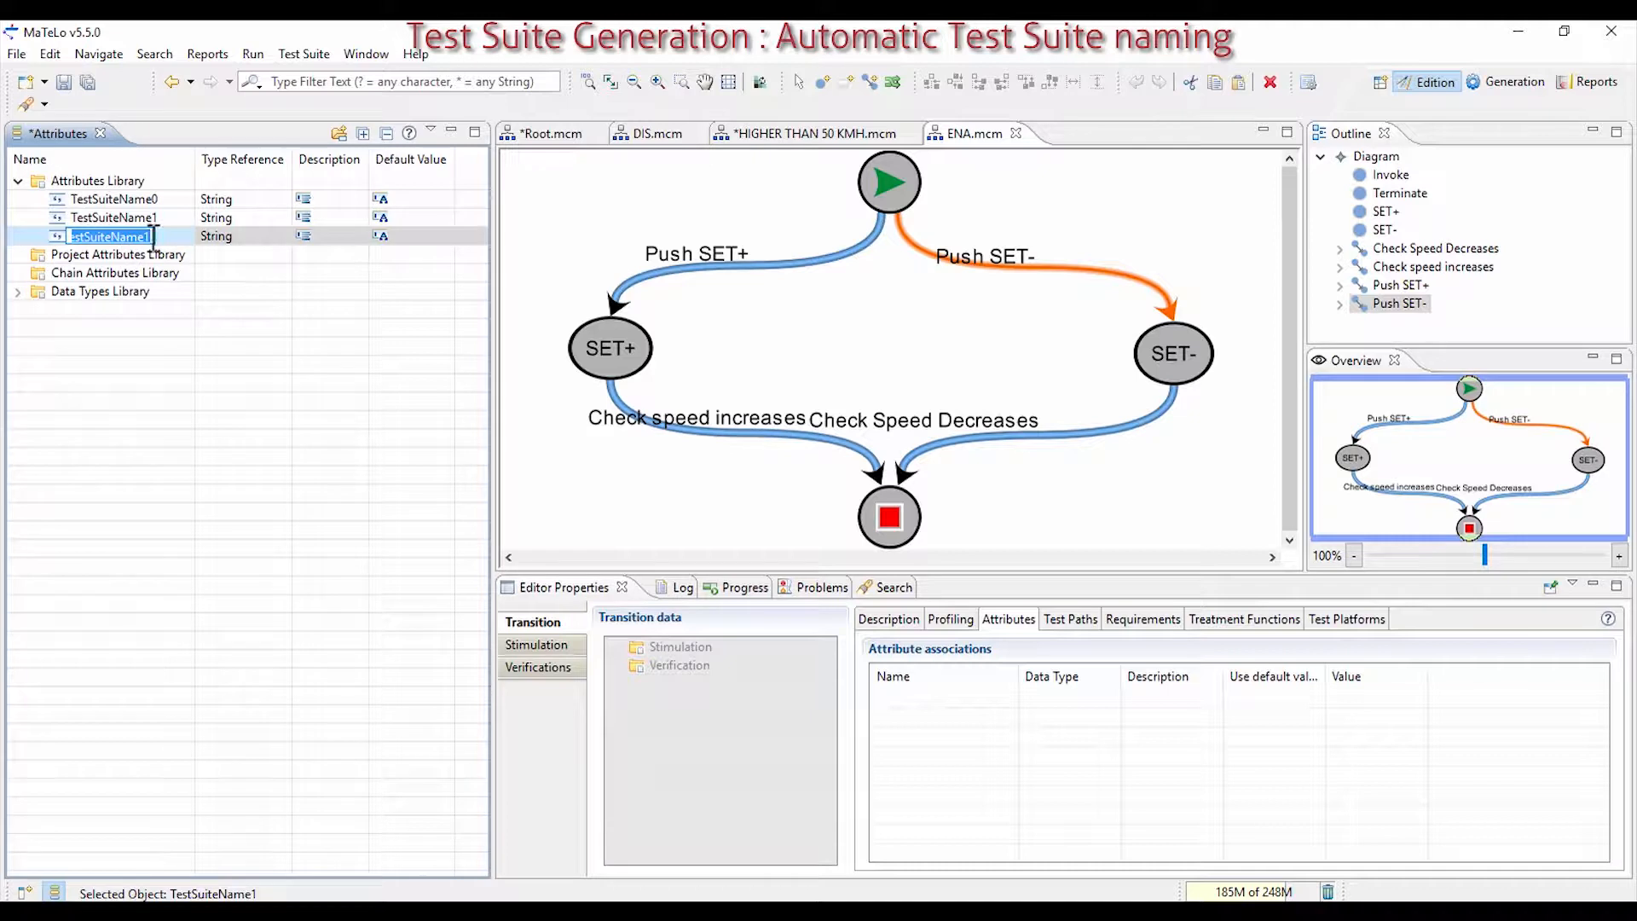
pyautogui.press('End')
pyautogui.press('BackSpace')
pyautogui.write('2')
pyautogui.click(50, 240)
# - Associate TestSuiteName2 with the Push SET- transition and set its value to setminus
pyautogui.moveTo(90, 245); pyautogui.dragTo(896, 696)
pyautogui.click(1379, 698)
pyautogui.click(1375, 698)
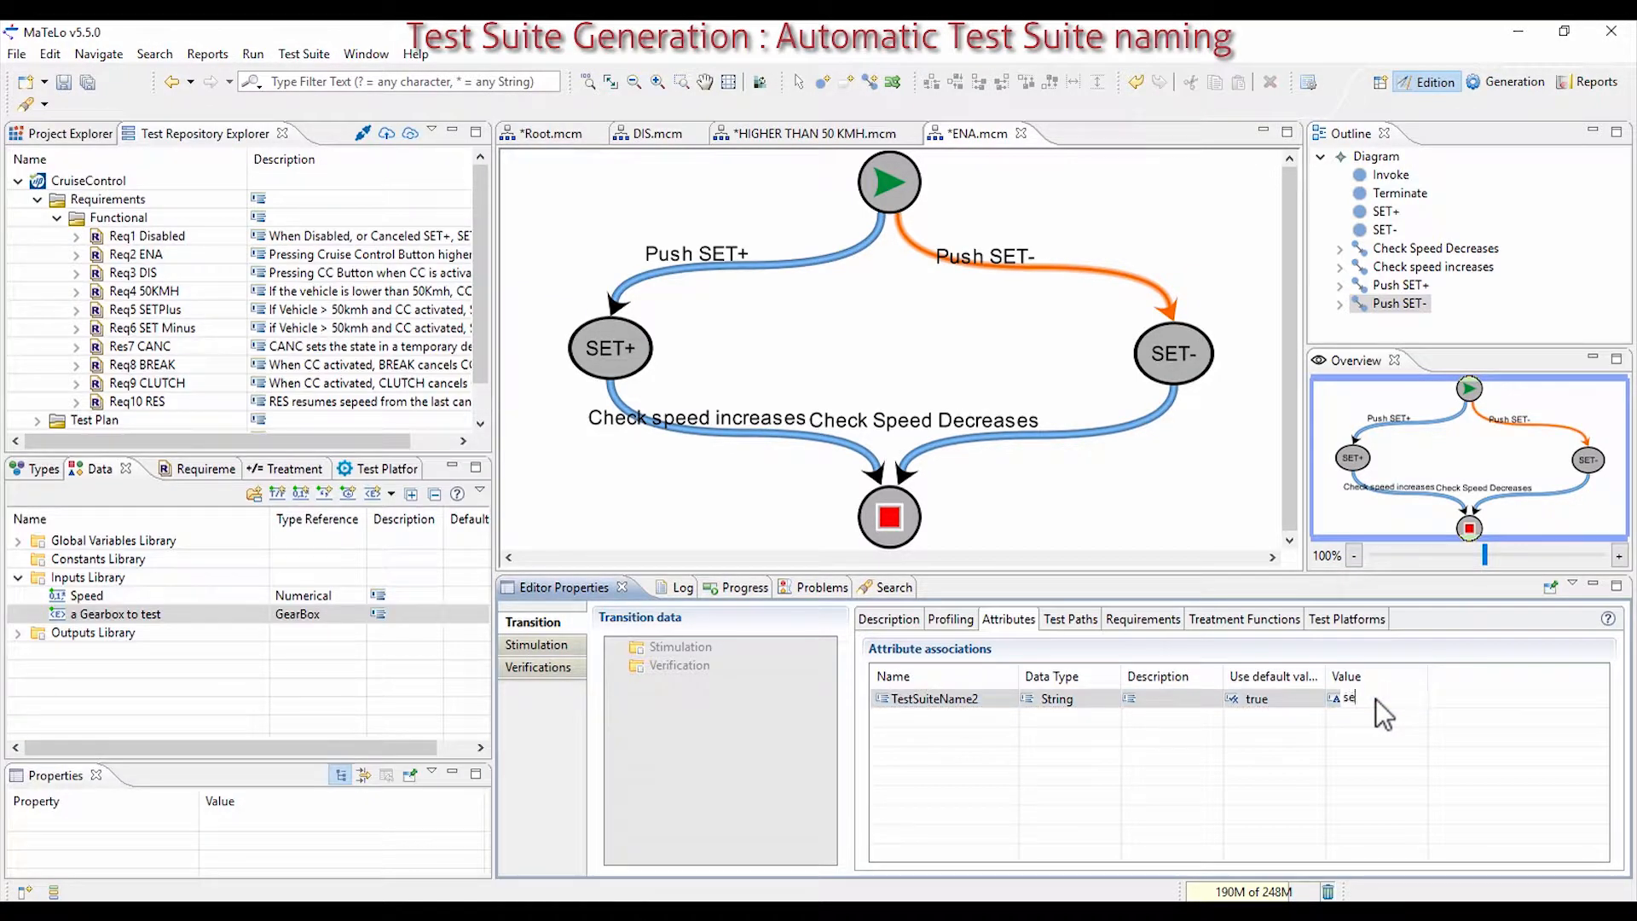
pyautogui.click(1275, 699)
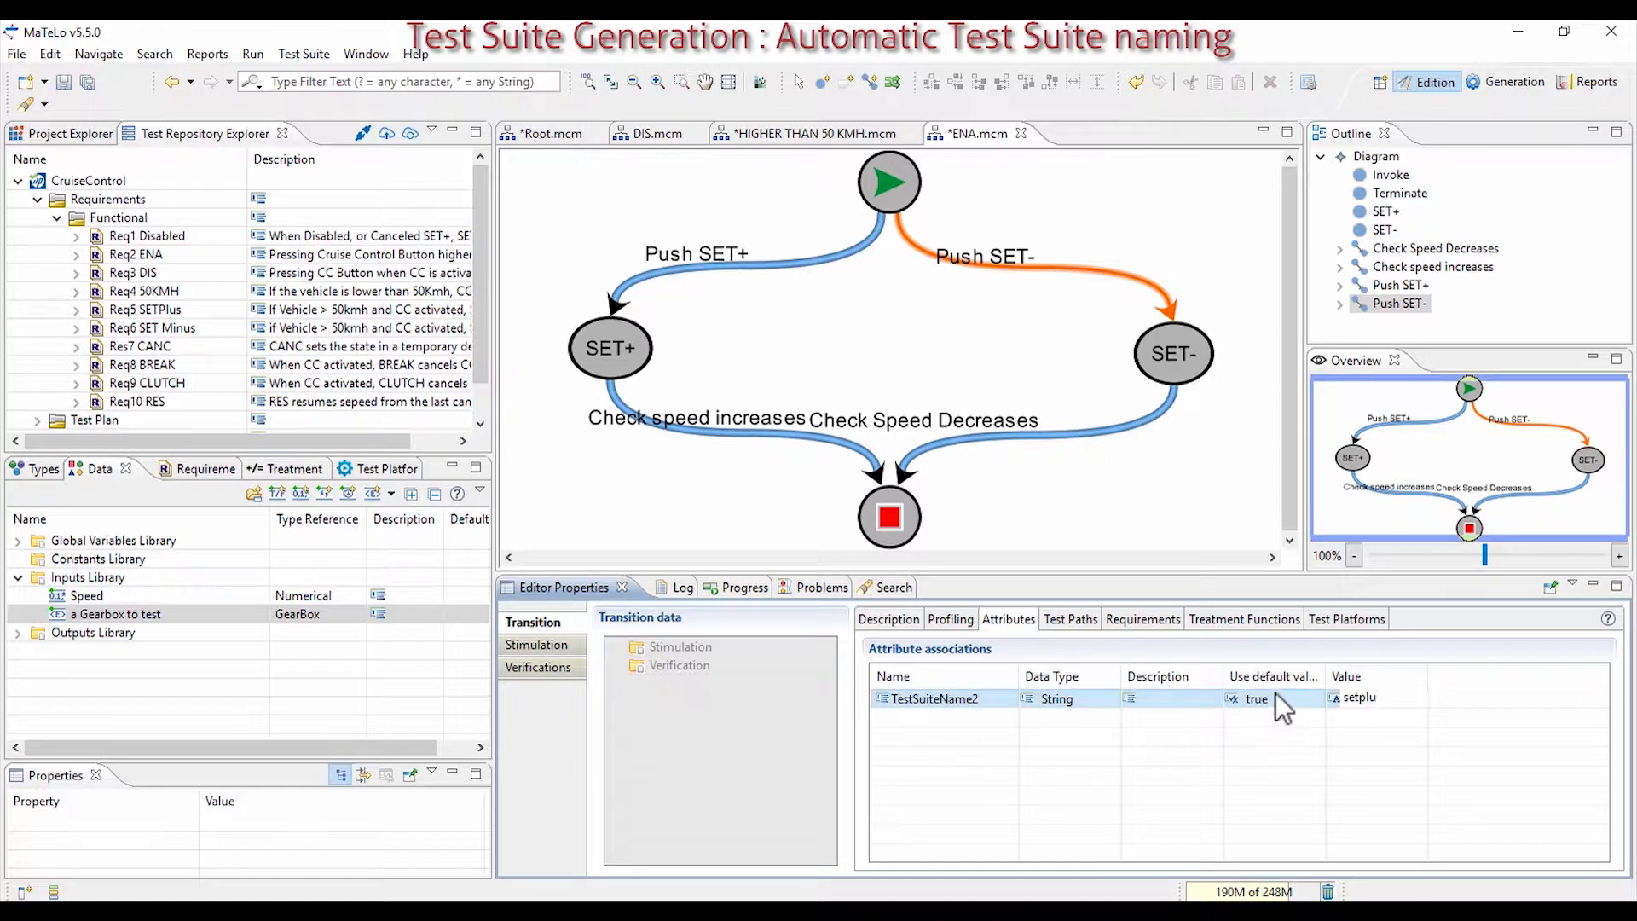
pyautogui.press('BackSpace')
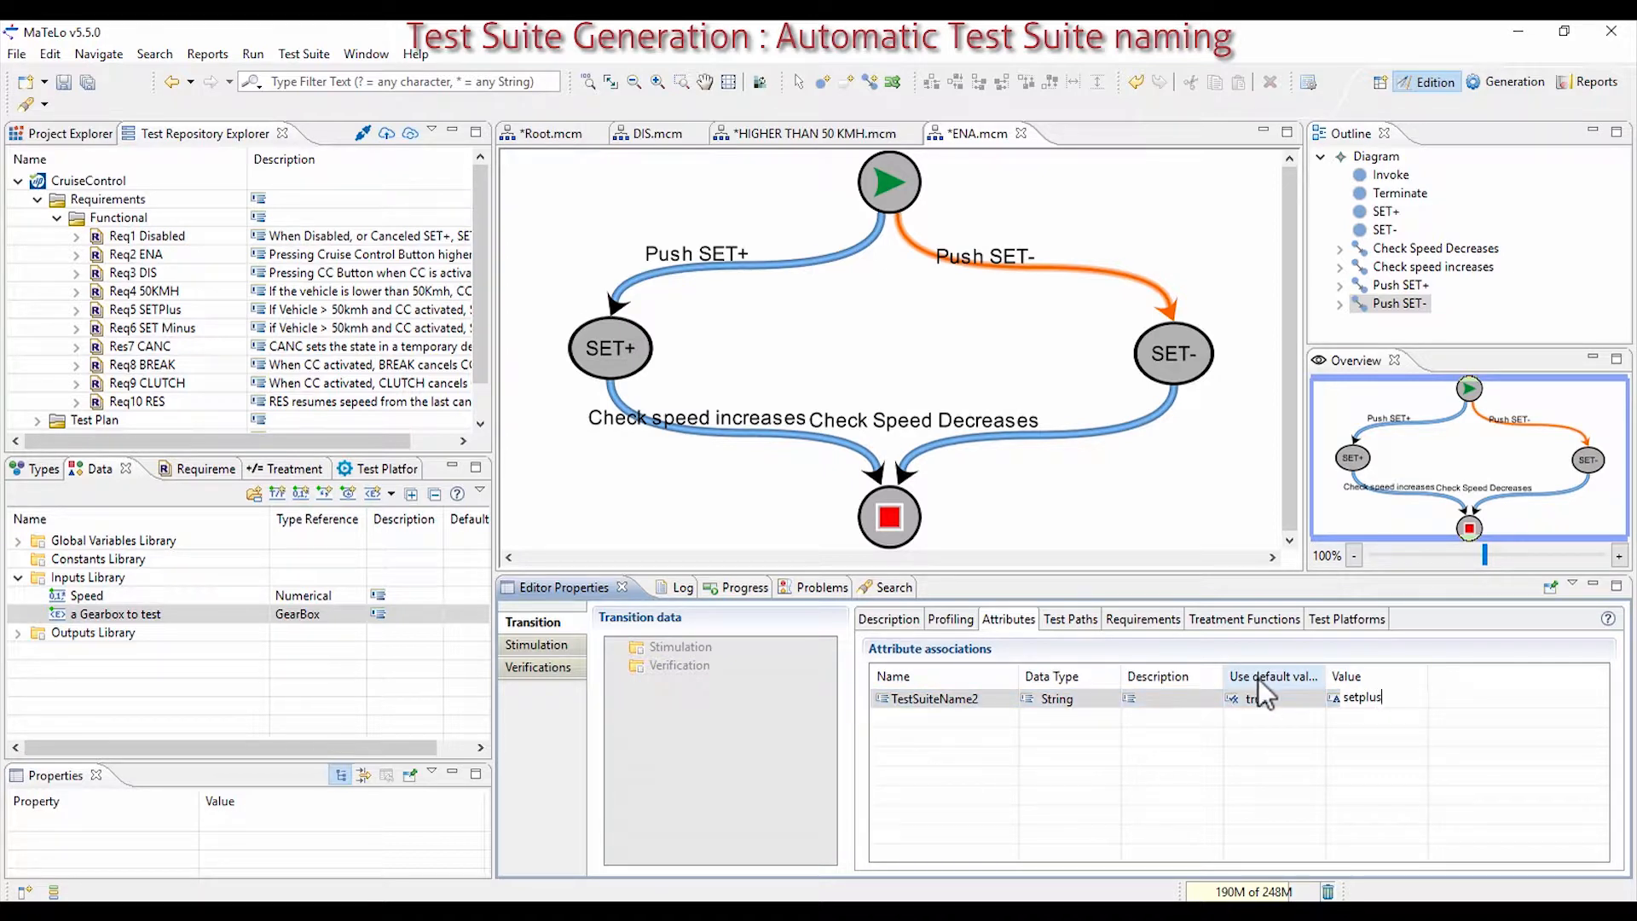
pyautogui.press('BackSpace')
pyautogui.press('BackSpace')
pyautogui.write('minus')
pyautogui.press('Return')
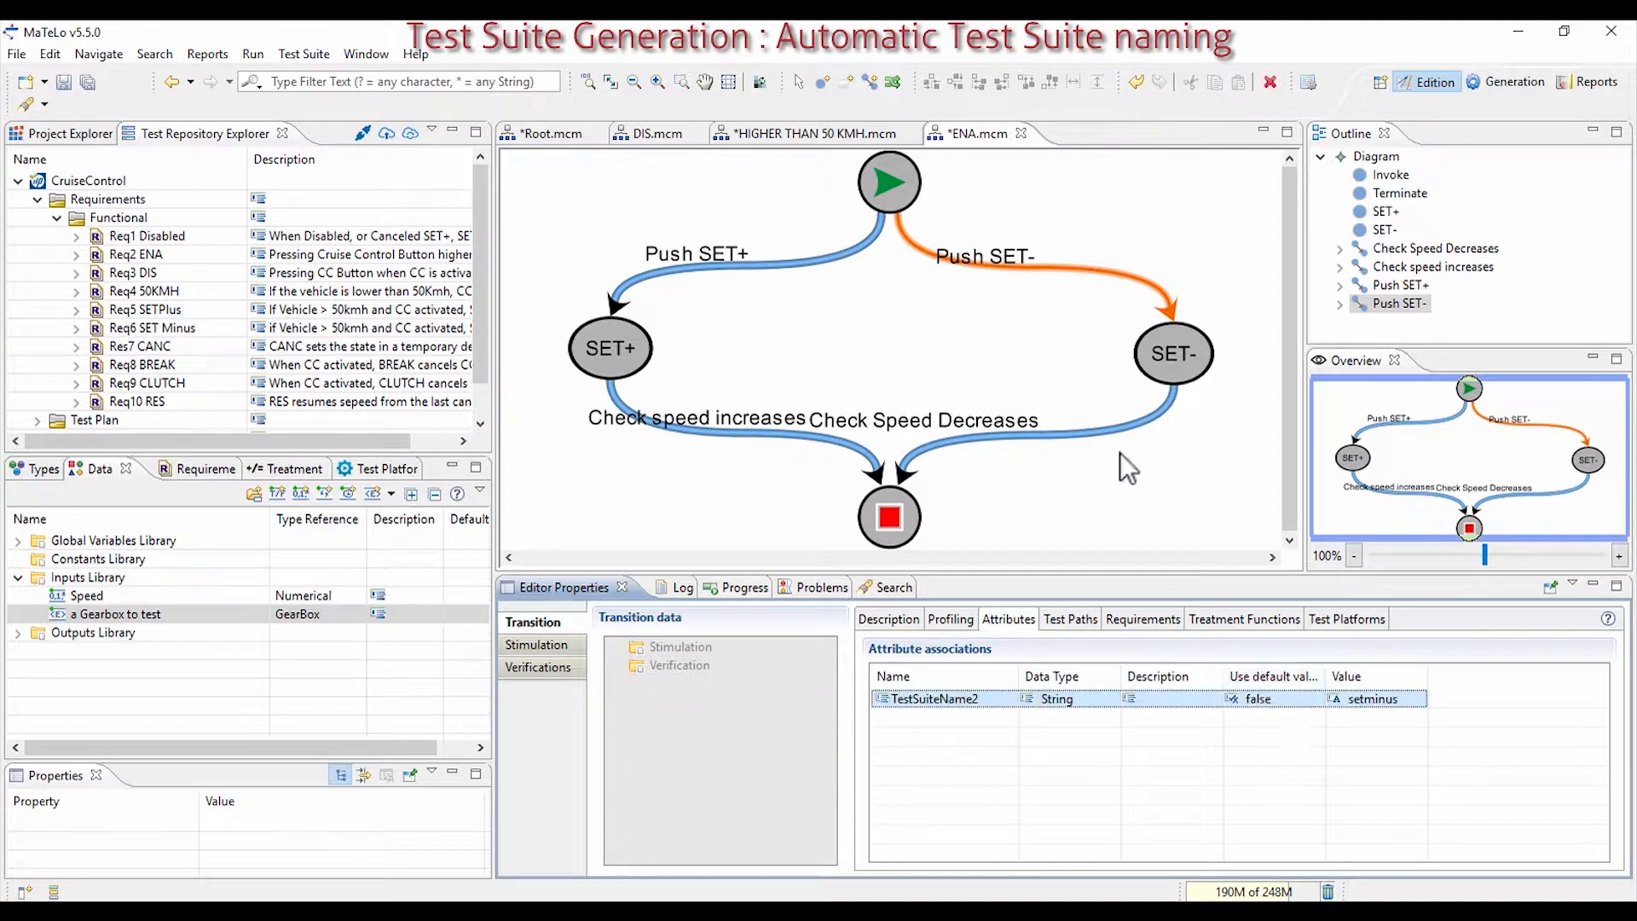
# - Associate TestSuiteName2 with the Push SET+ transition and set its value to Setplus
pyautogui.click(773, 261)
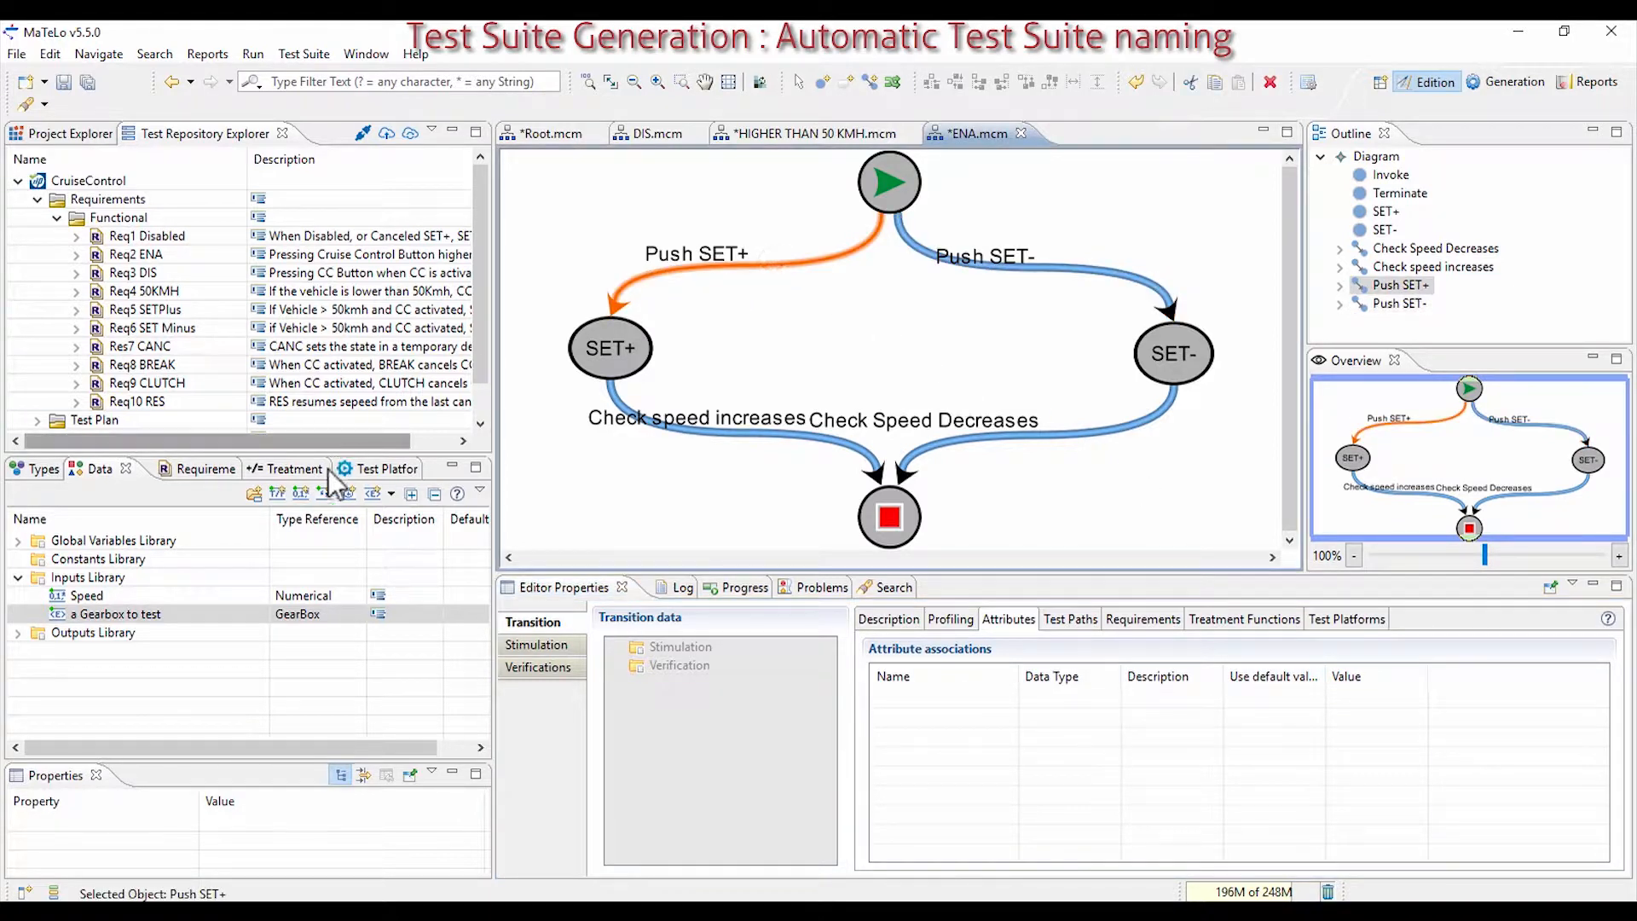
pyautogui.moveTo(173, 609); pyautogui.dragTo(1194, 771)
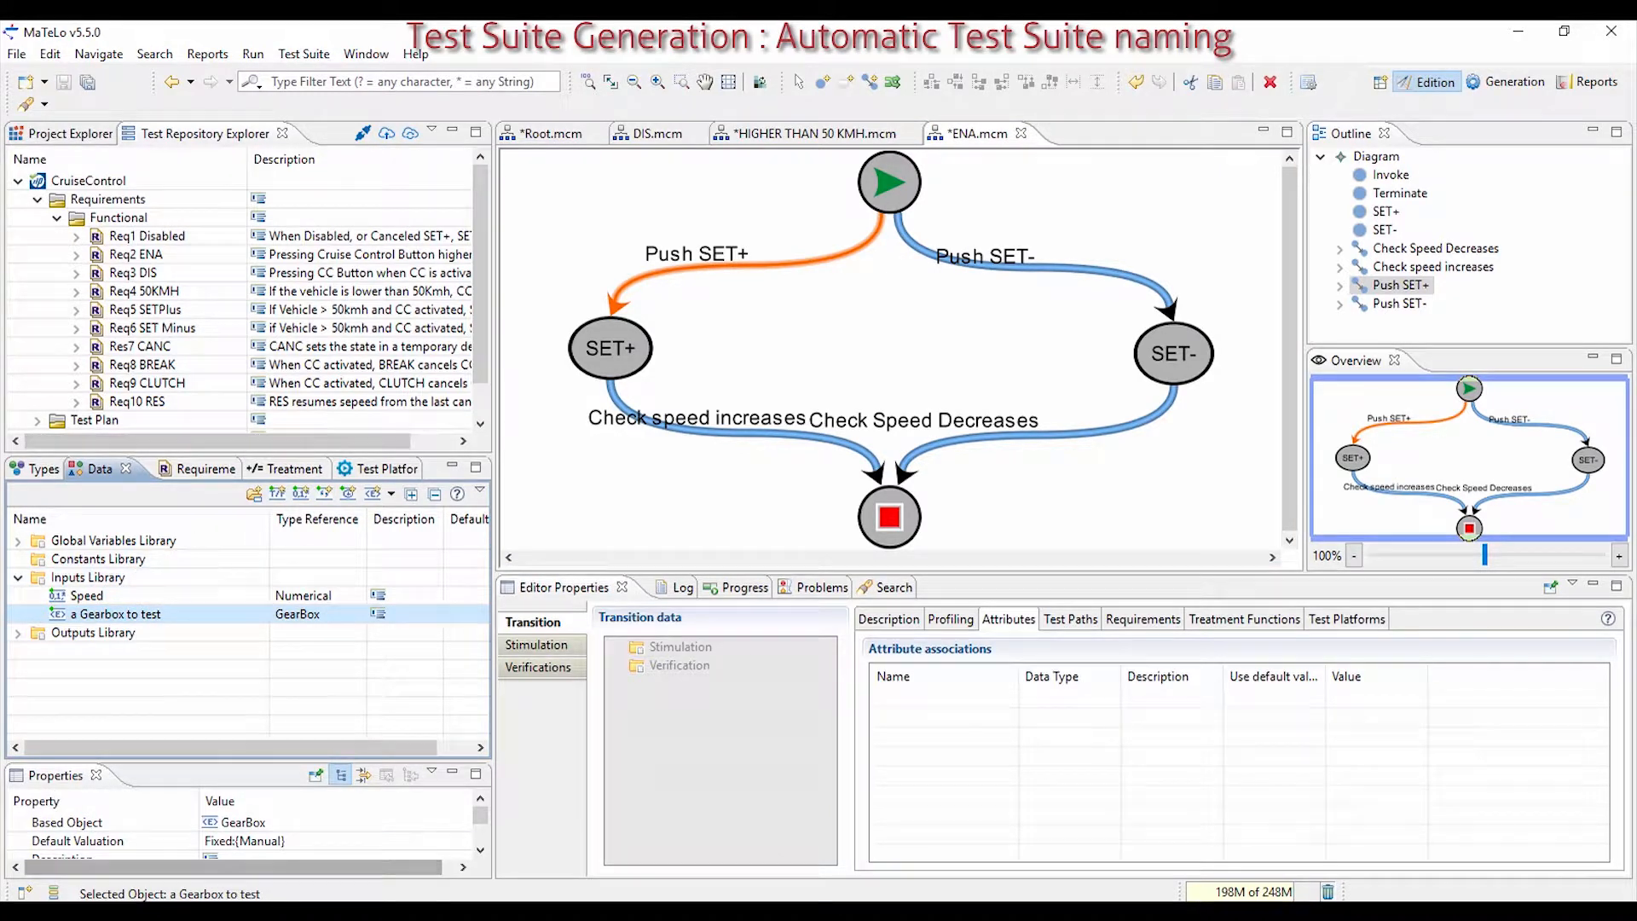
pyautogui.click(54, 893)
pyautogui.moveTo(65, 234); pyautogui.dragTo(947, 789)
pyautogui.click(1369, 702)
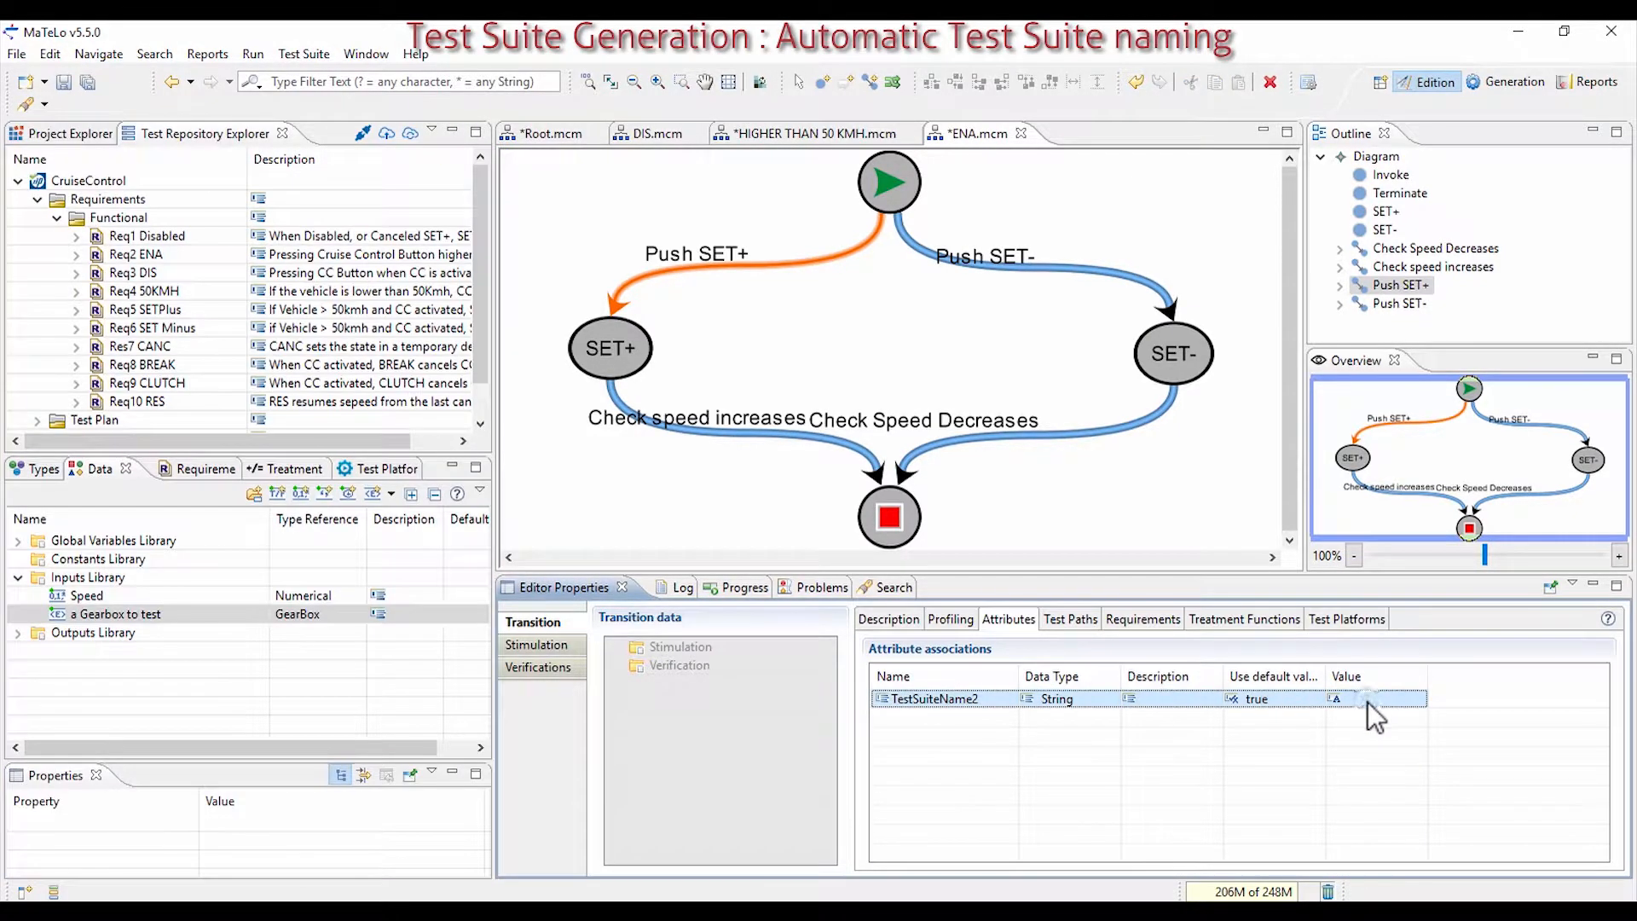
pyautogui.click(1367, 701)
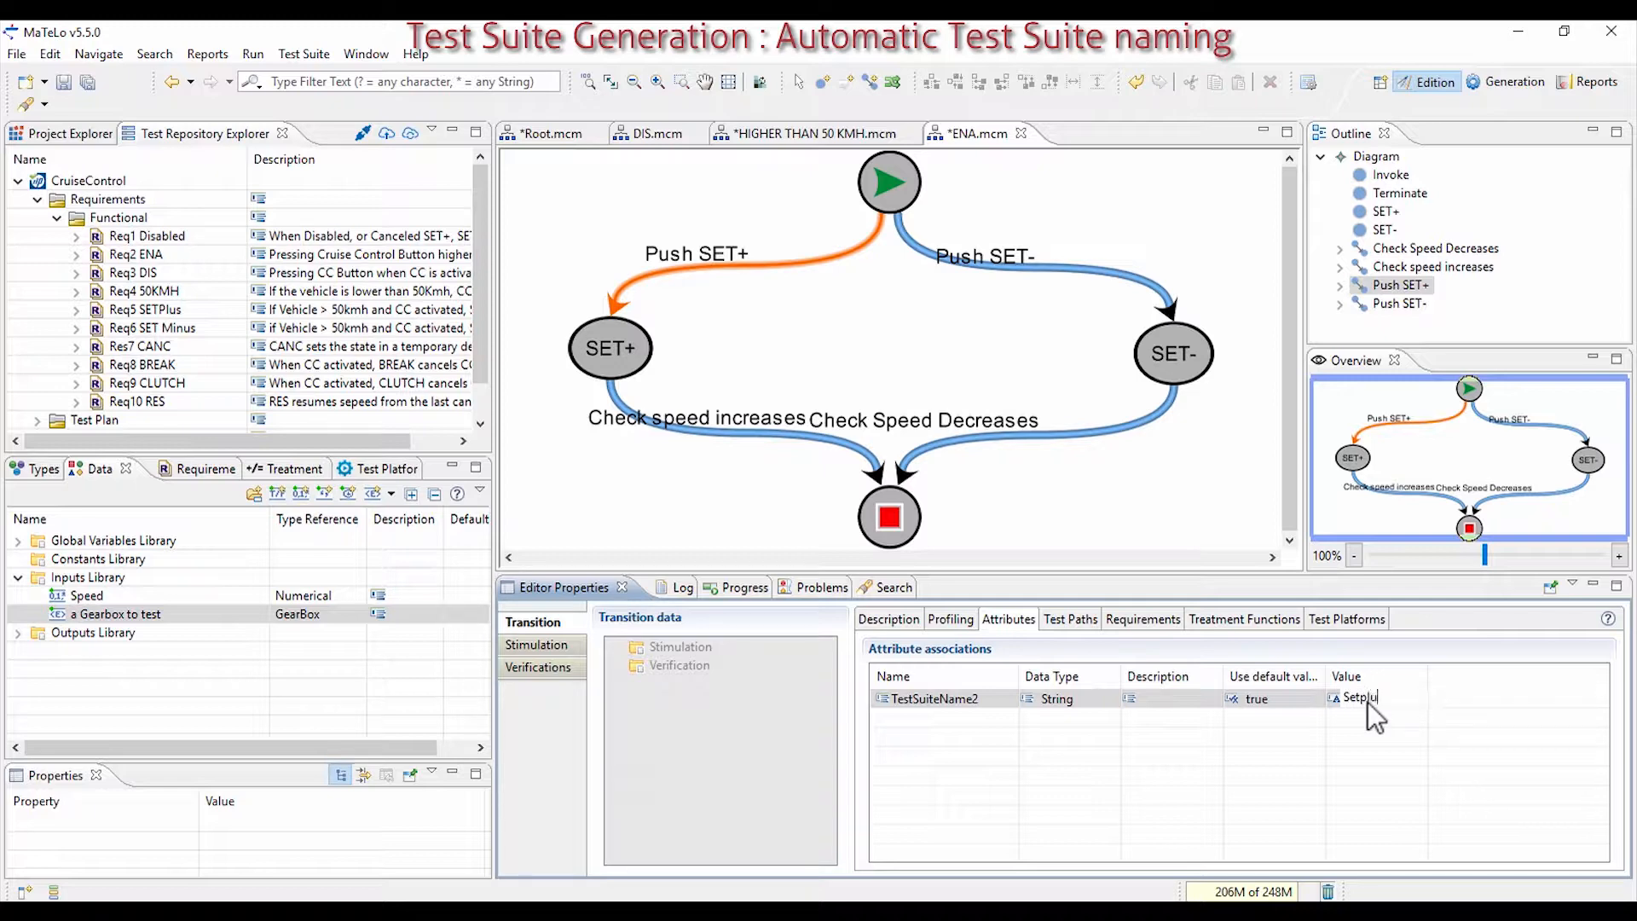
pyautogui.press('Return')
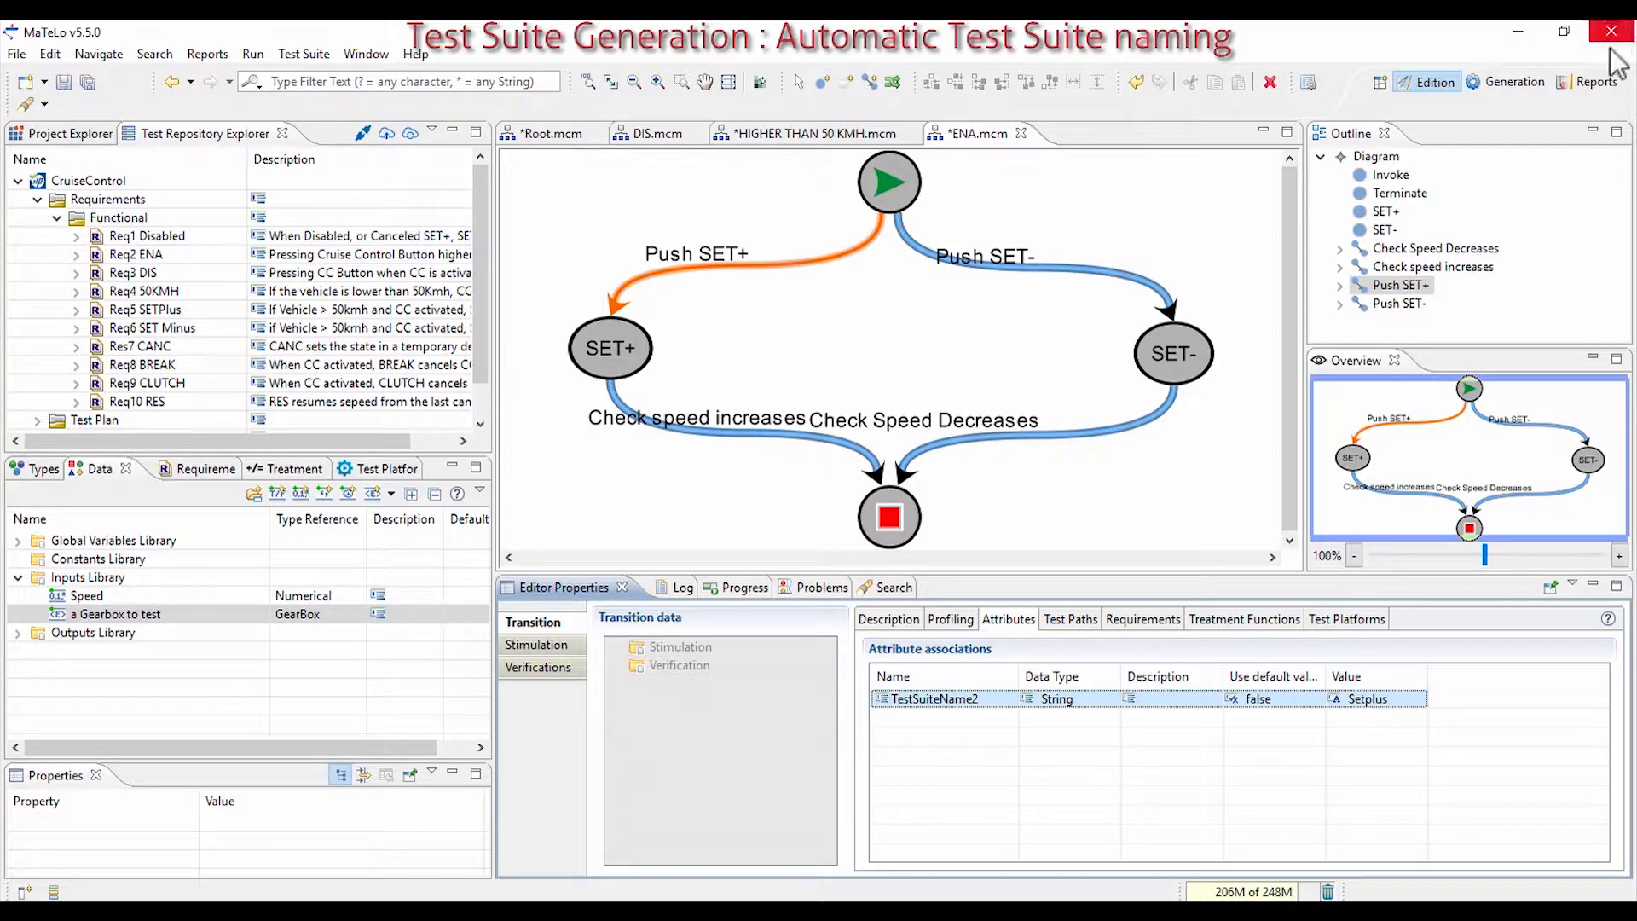
# - Generate the test suites again with the User Oriented + Filter strategy, using the new TestSuiteName2 values
pyautogui.click(1509, 82)
pyautogui.click(1398, 844)
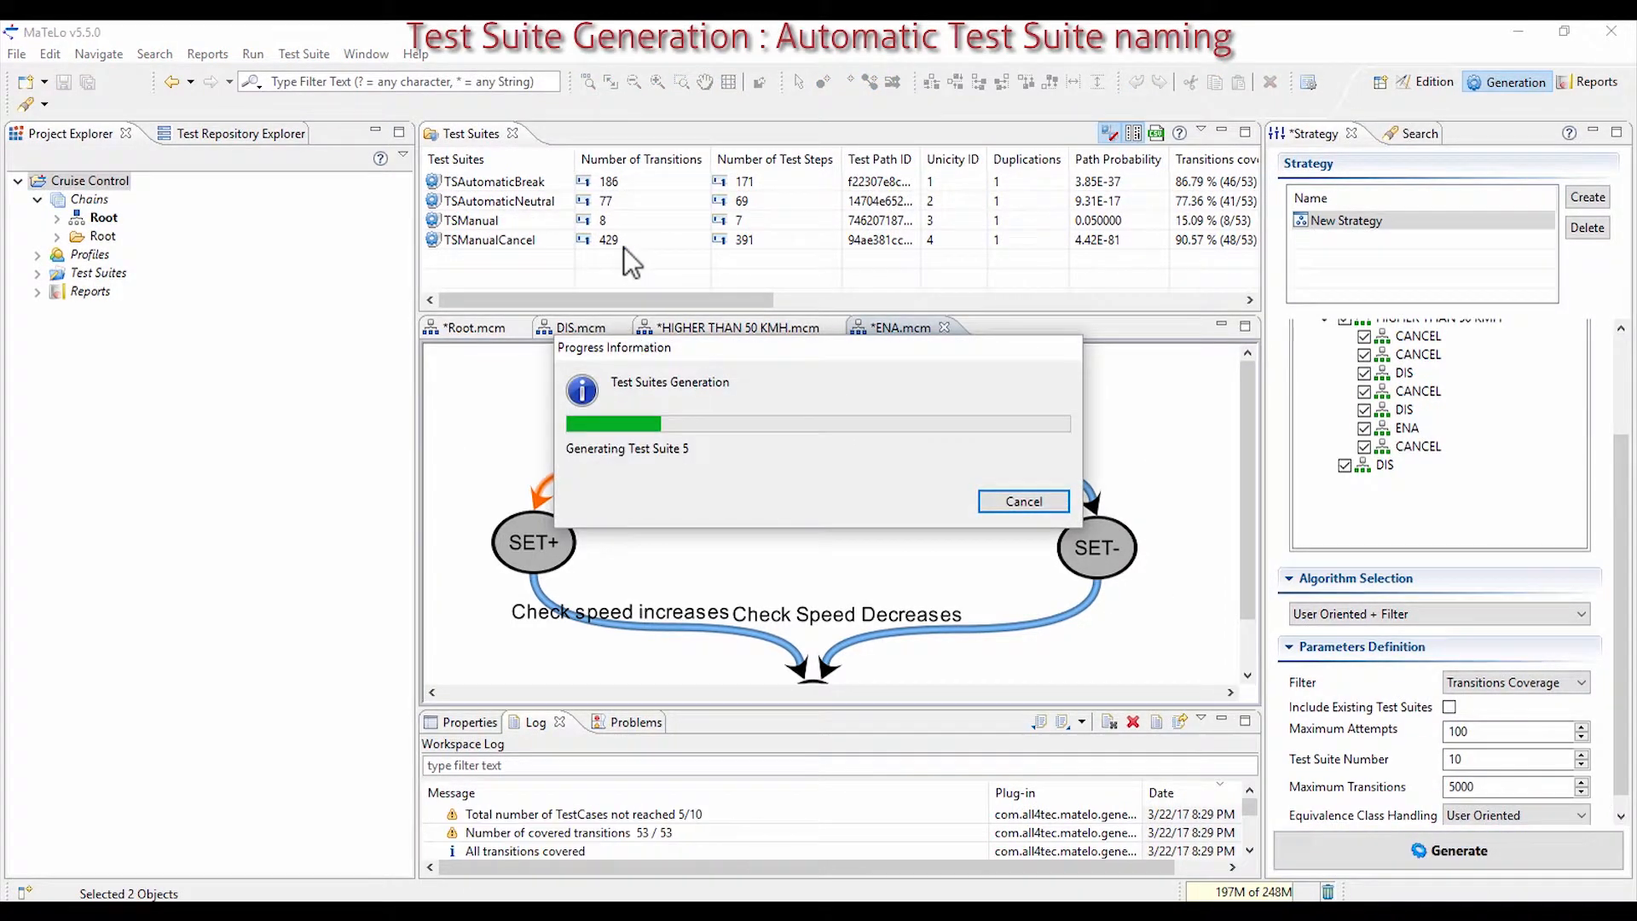
pyautogui.click(984, 482)
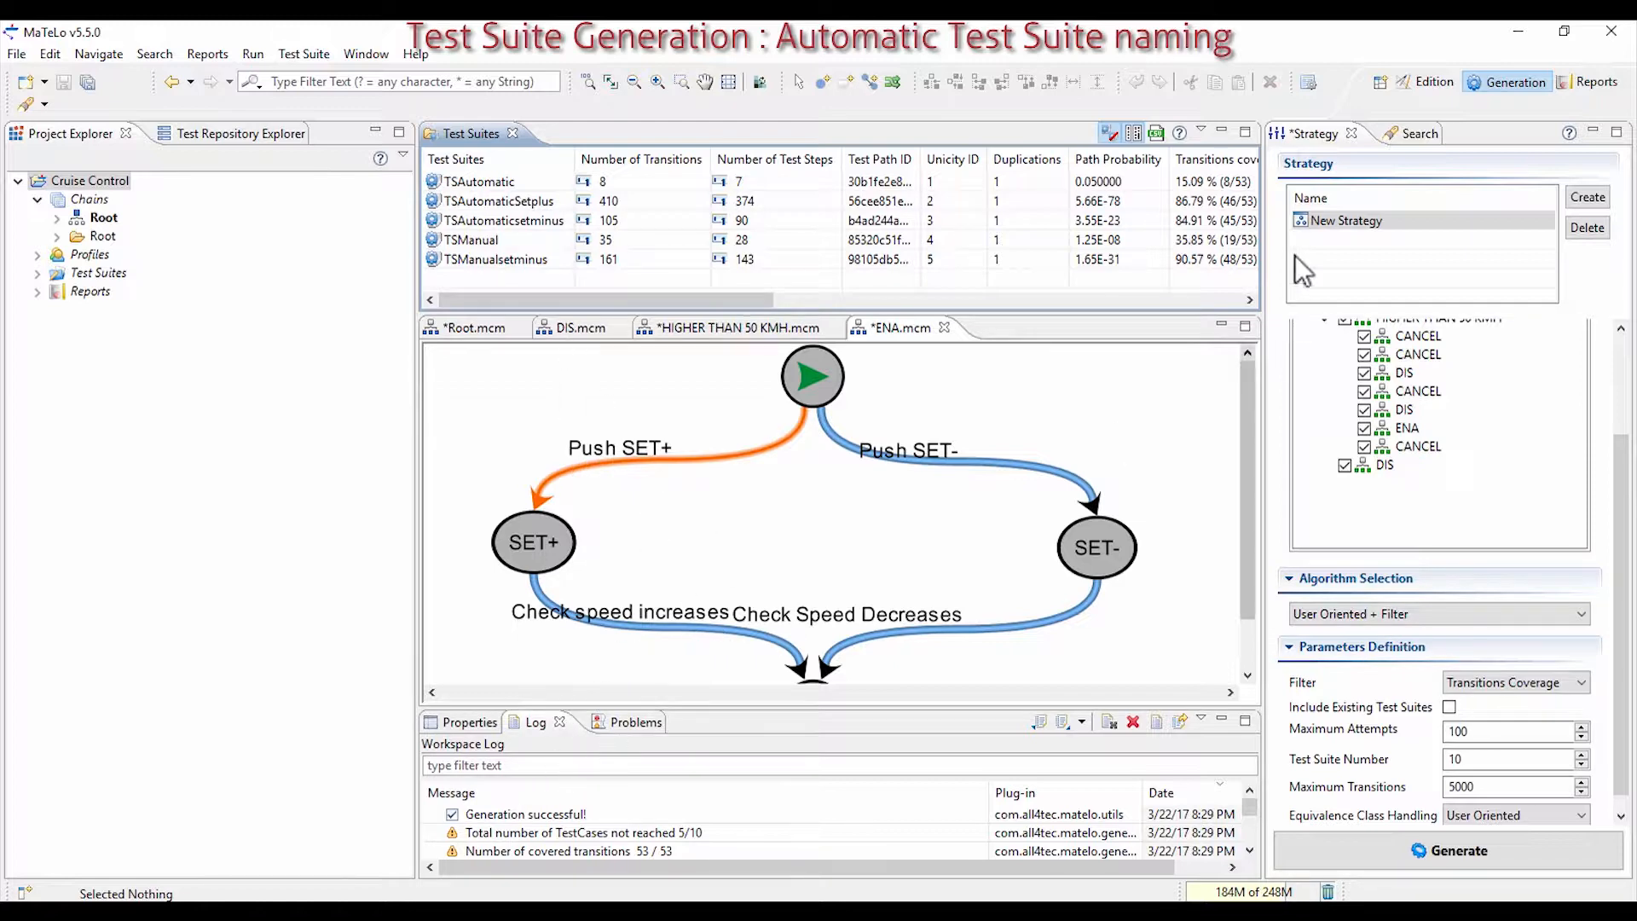
# - Return to model editing and open the Test Suite Naming preferences to review the name composition options
pyautogui.click(1429, 84)
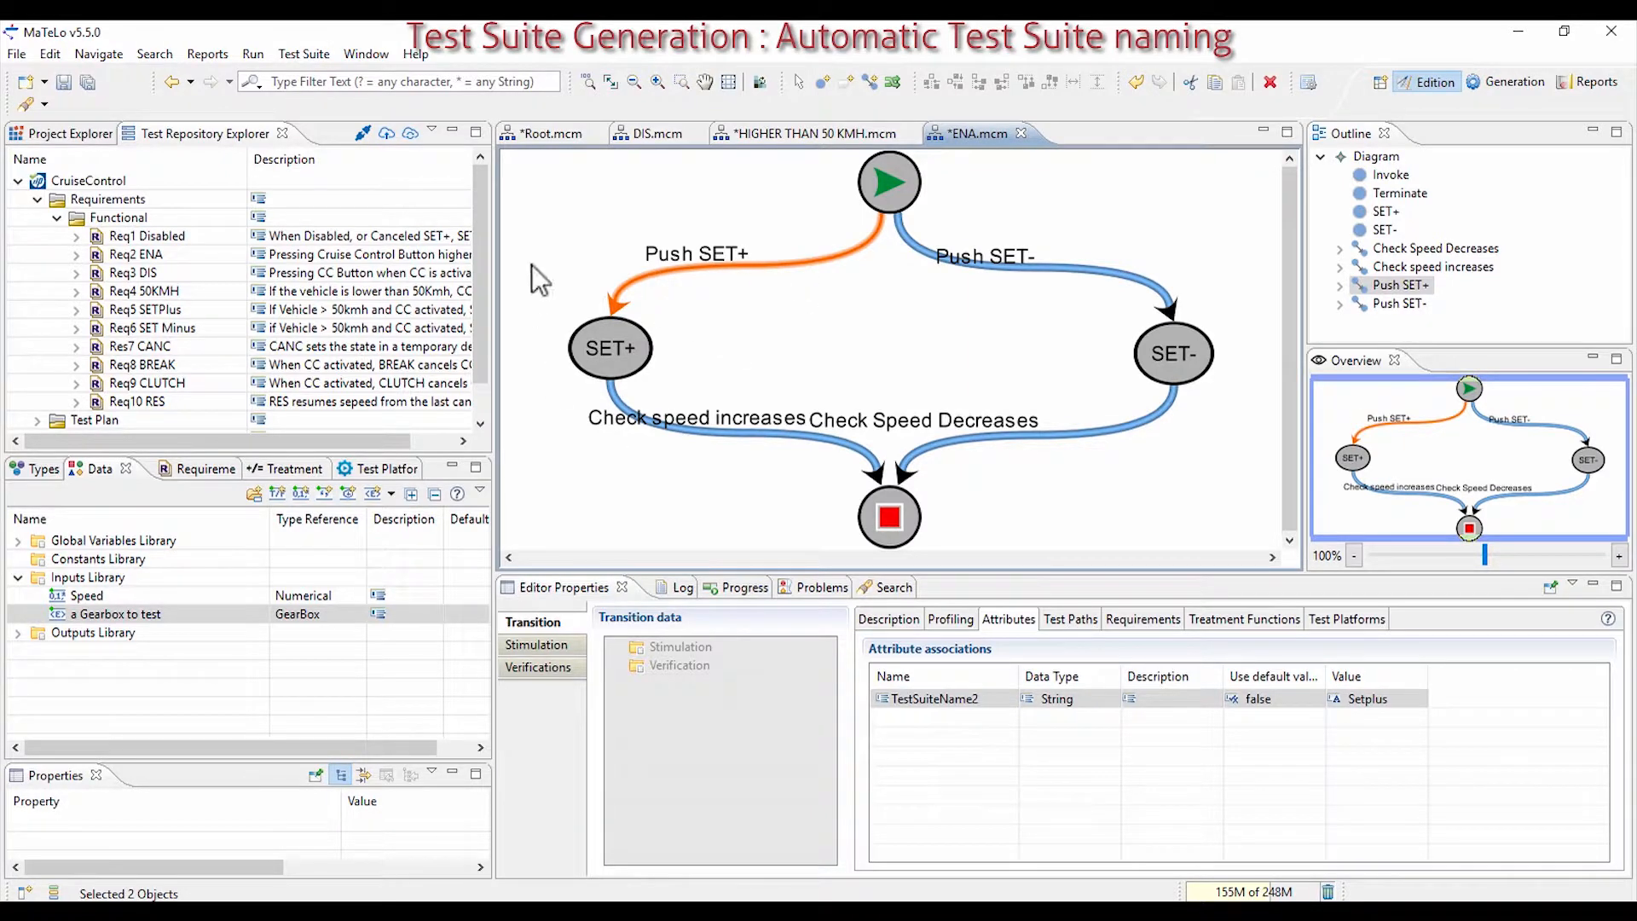
pyautogui.click(382, 62)
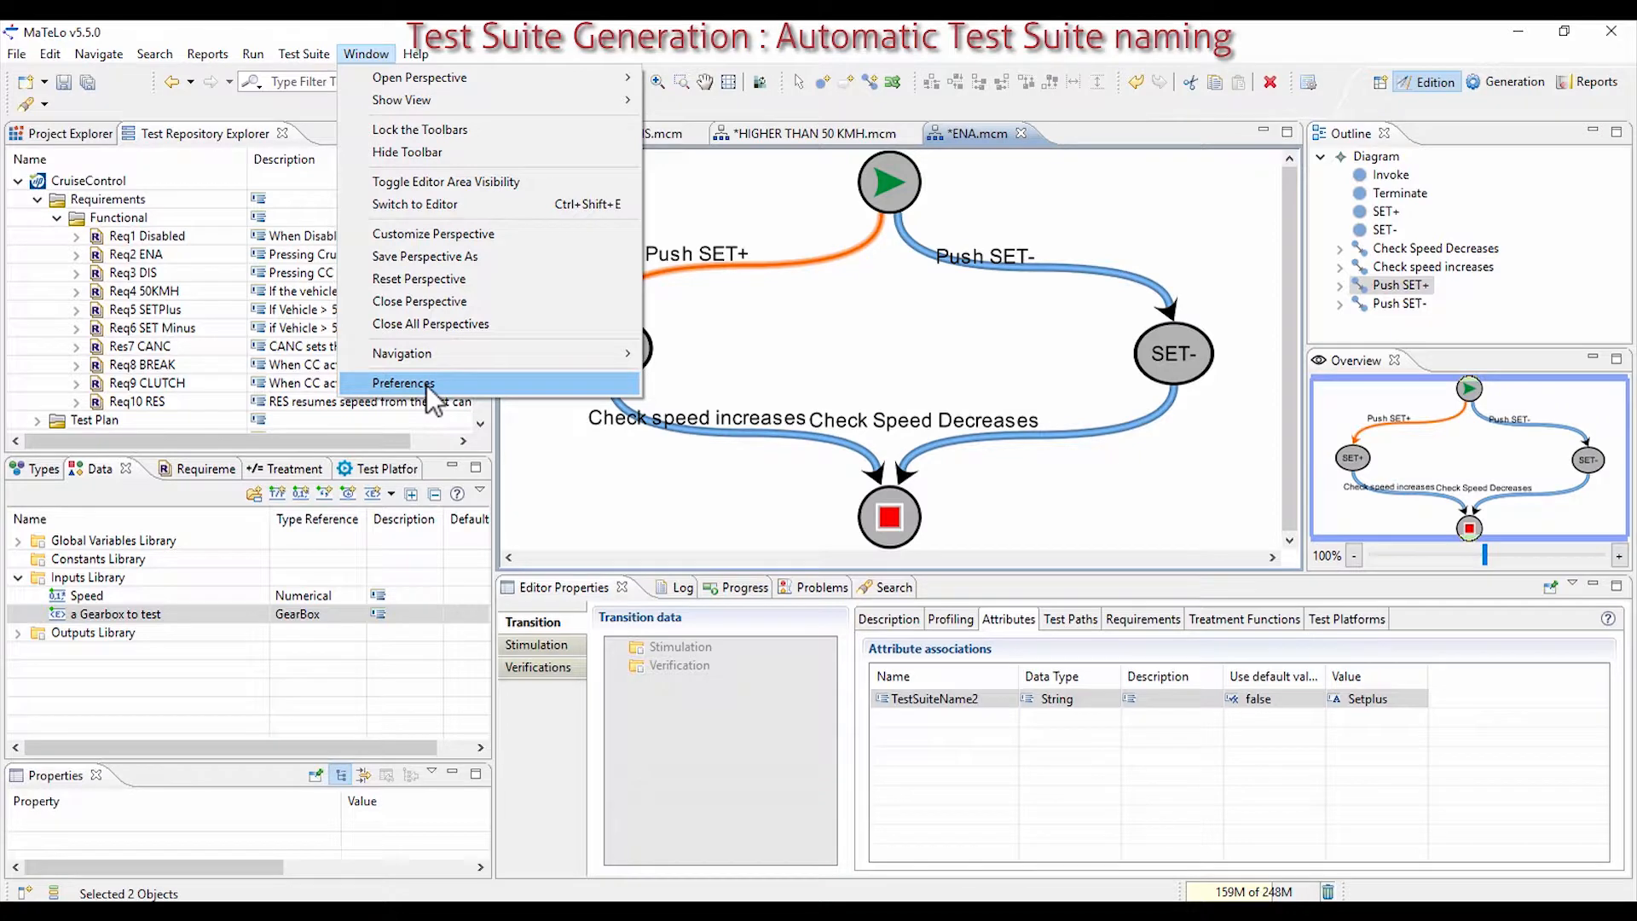
pyautogui.click(426, 385)
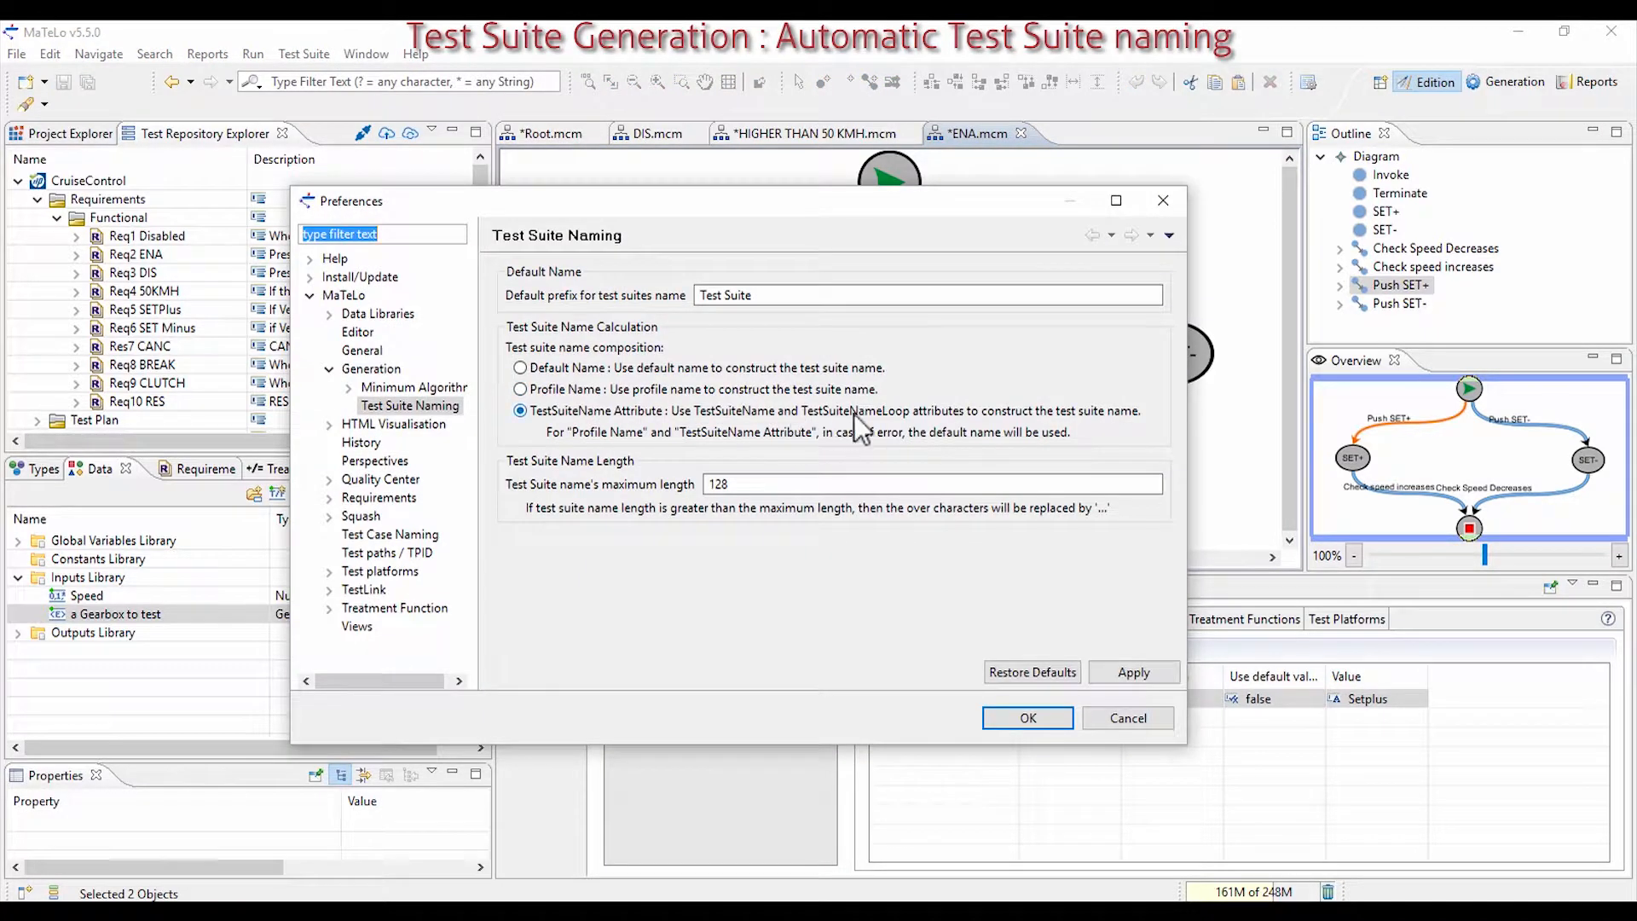